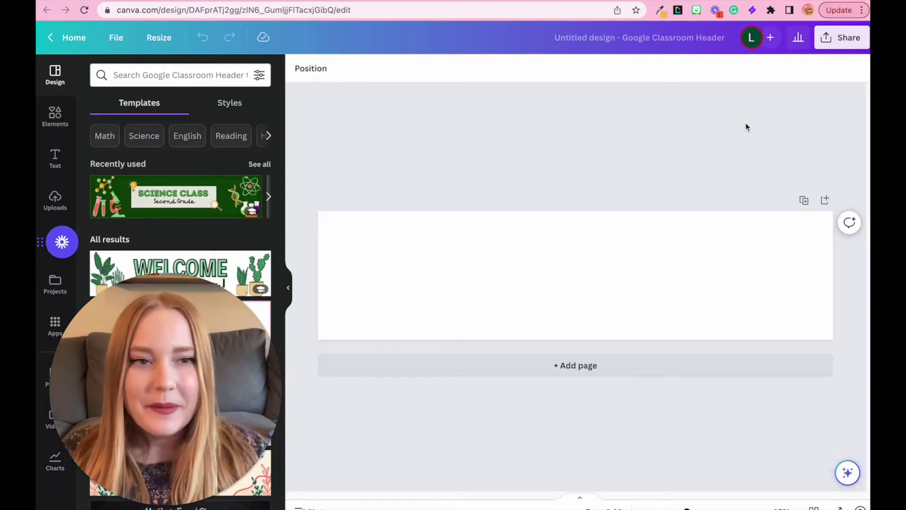
# Step: Apply the Rainbow Books 'What are you reading?' template to the header and select its heading text
pyautogui.scroll(-5, 193, 213)
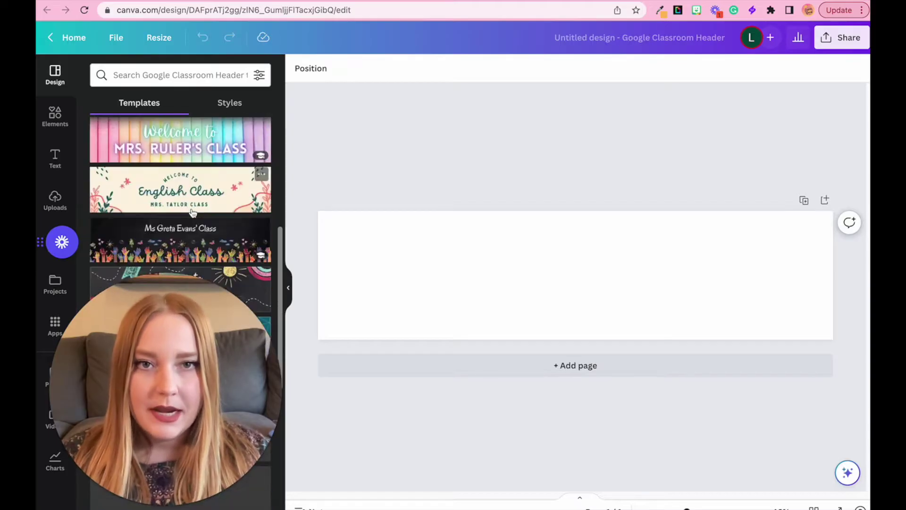
pyautogui.scroll(-3, 193, 214)
pyautogui.scroll(-5, 192, 213)
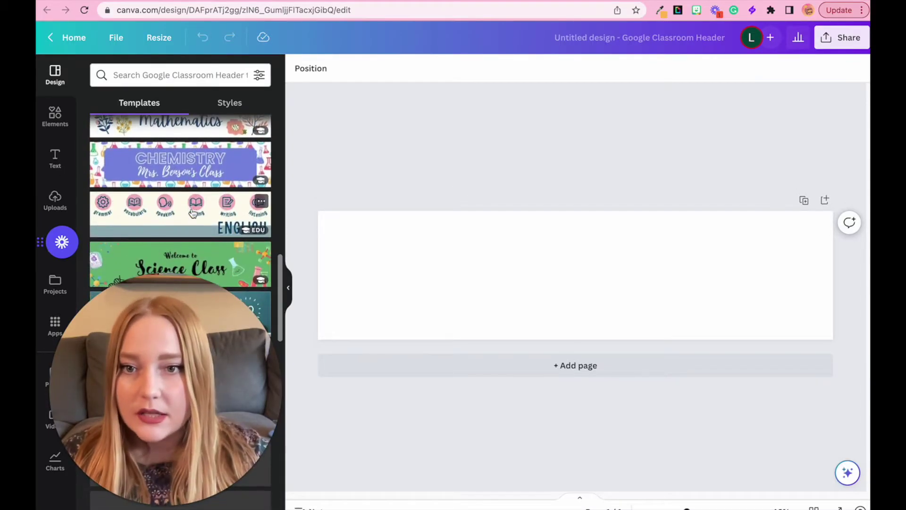
pyautogui.click(184, 264)
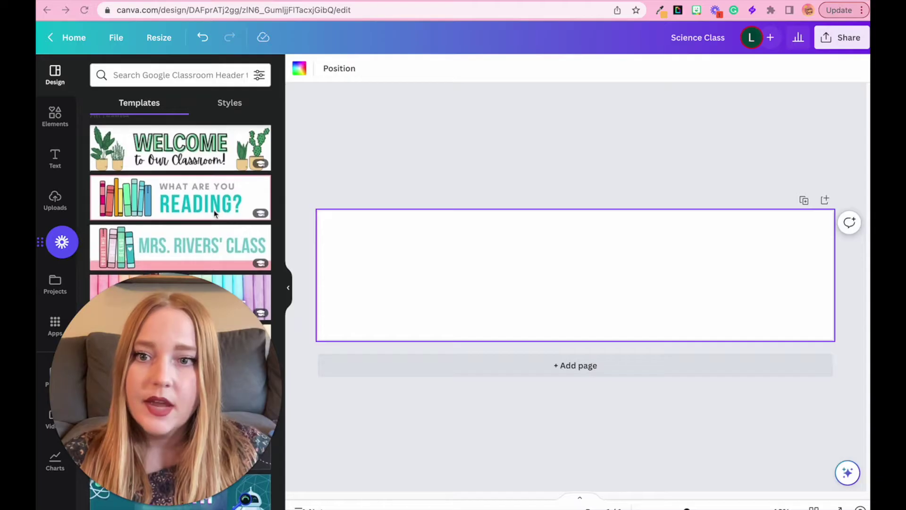
pyautogui.click(119, 197)
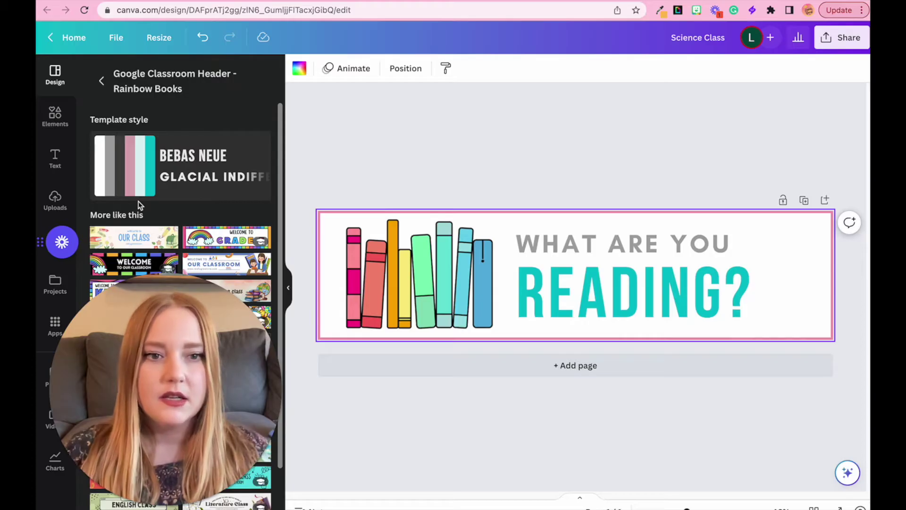
pyautogui.click(555, 241)
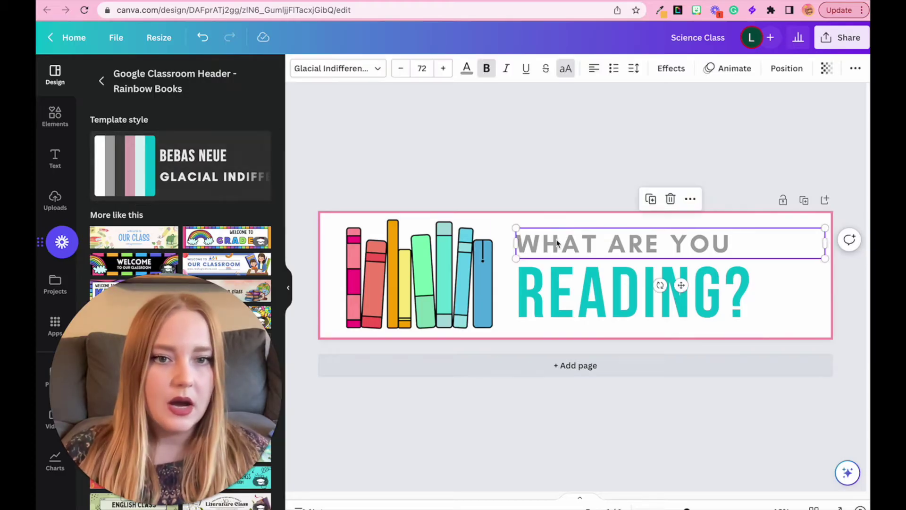
pyautogui.click(555, 240)
# Step: Replace the template text with 'WELCOME TO' on the top line and 'ELA CLASS!' below it
pyautogui.write('WELCOME TO')
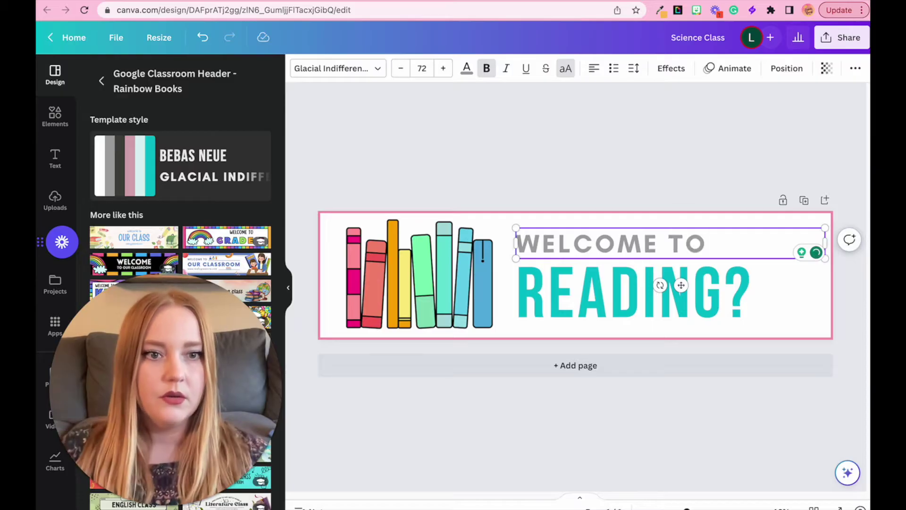
pyautogui.click(582, 279)
pyautogui.click(583, 279)
pyautogui.hotkey('ctrl', 'a')
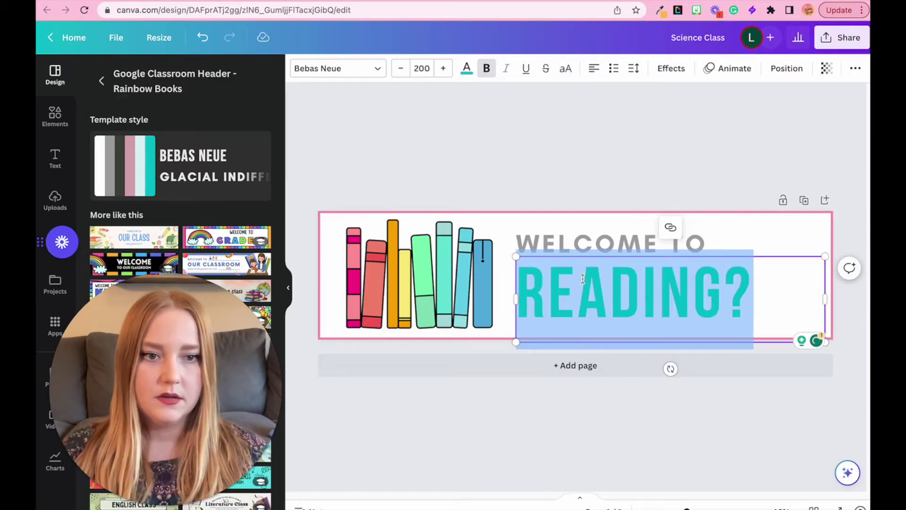
pyautogui.write('ELA ')
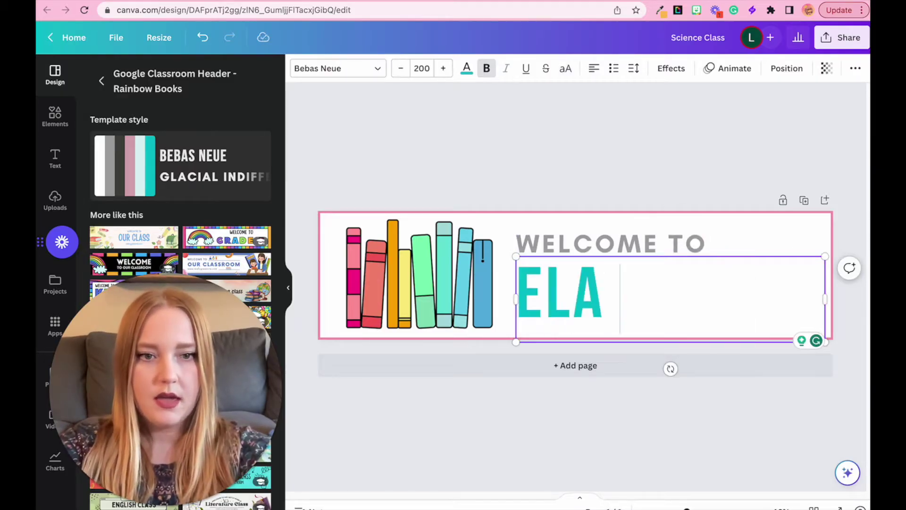
pyautogui.write('CLASS!')
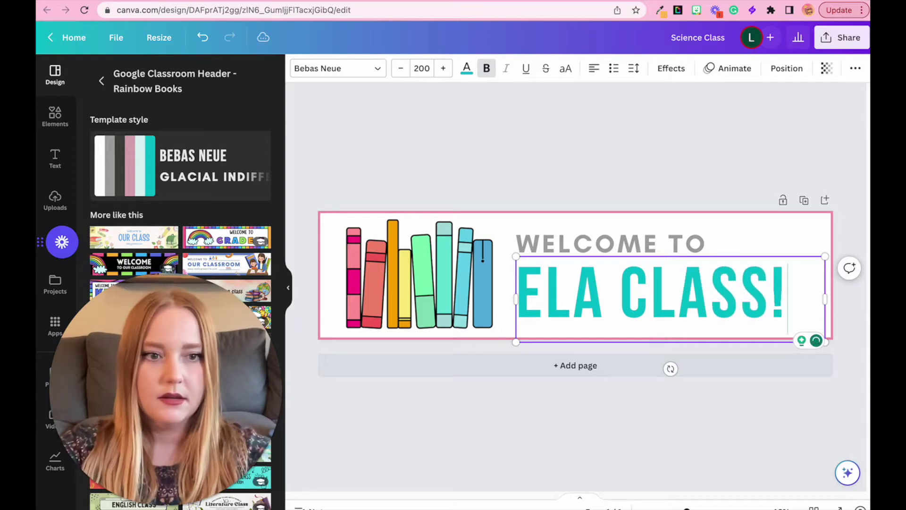
pyautogui.click(525, 142)
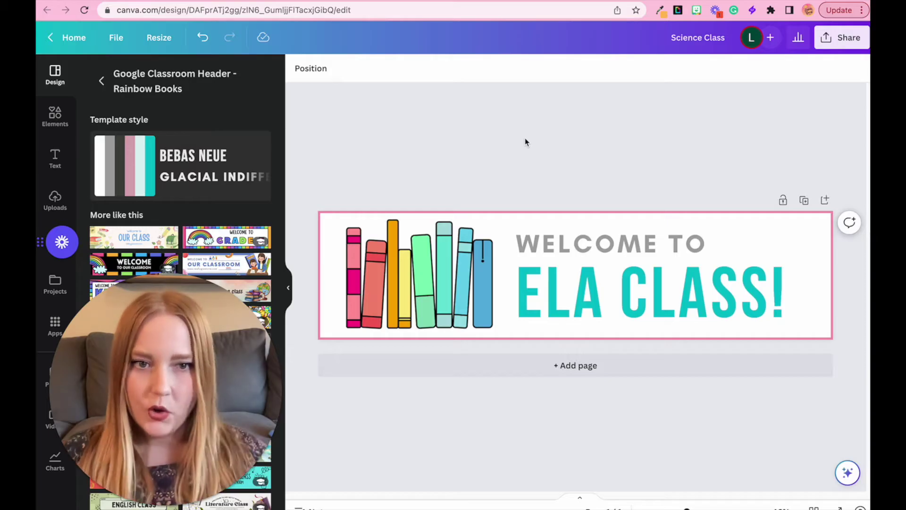
# Step: Download the header design as a PNG image, Science Class.png
pyautogui.click(835, 39)
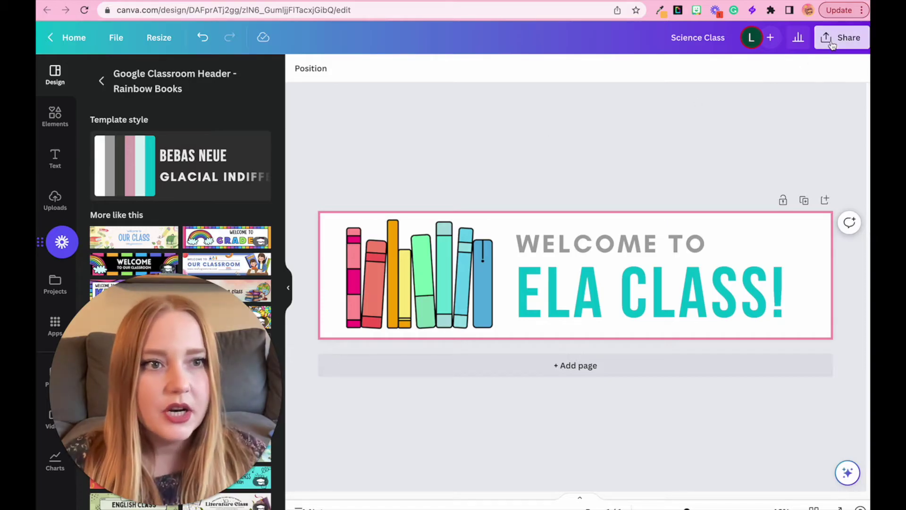
pyautogui.click(749, 333)
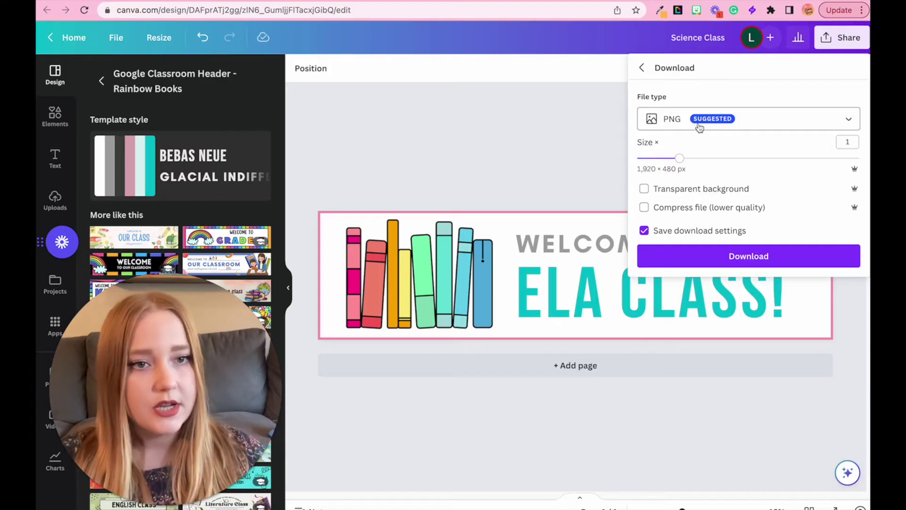
pyautogui.click(724, 254)
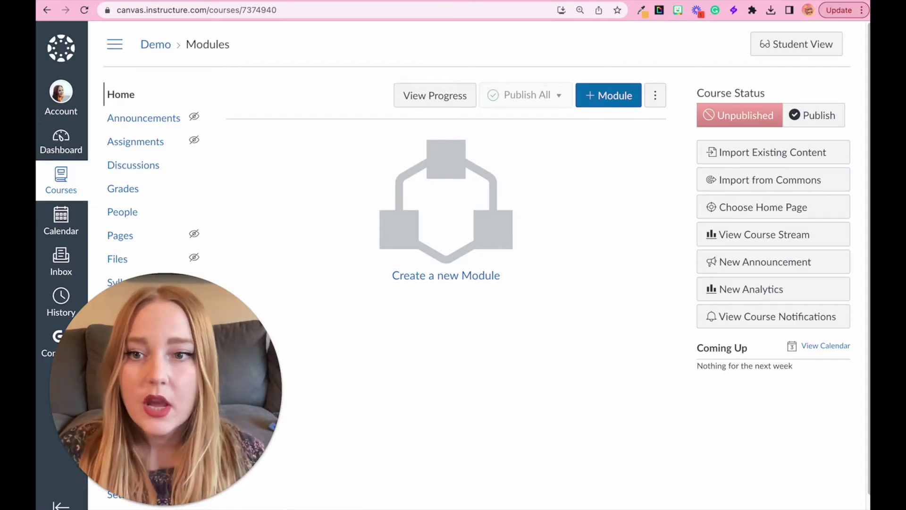
pyautogui.scroll(-1, 147, 178)
# Step: Create a new course page titled 'Home Page' and start adding content to its body
pyautogui.click(121, 206)
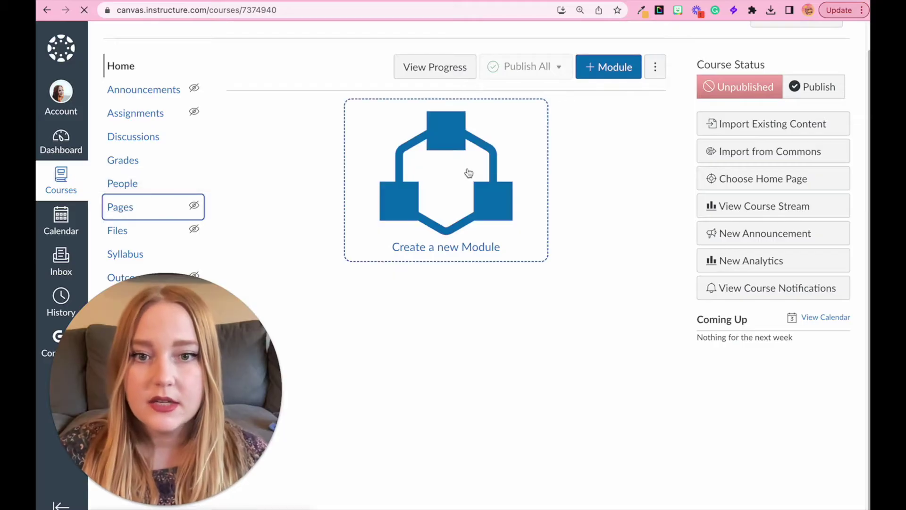
pyautogui.click(799, 97)
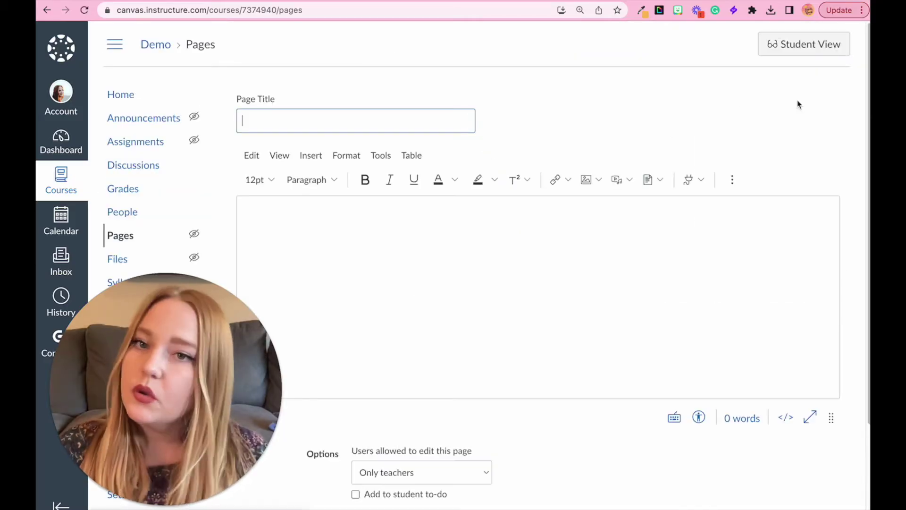
pyautogui.write('Hom')
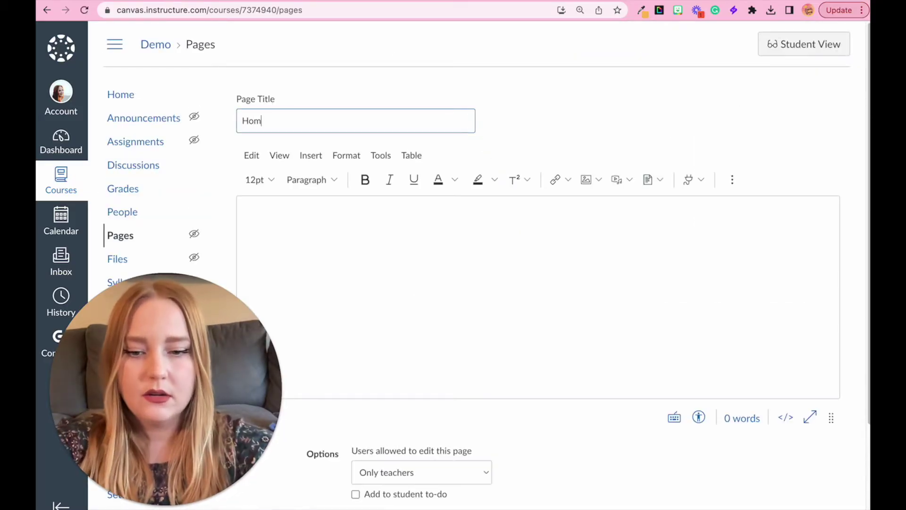
pyautogui.write('e Pager')
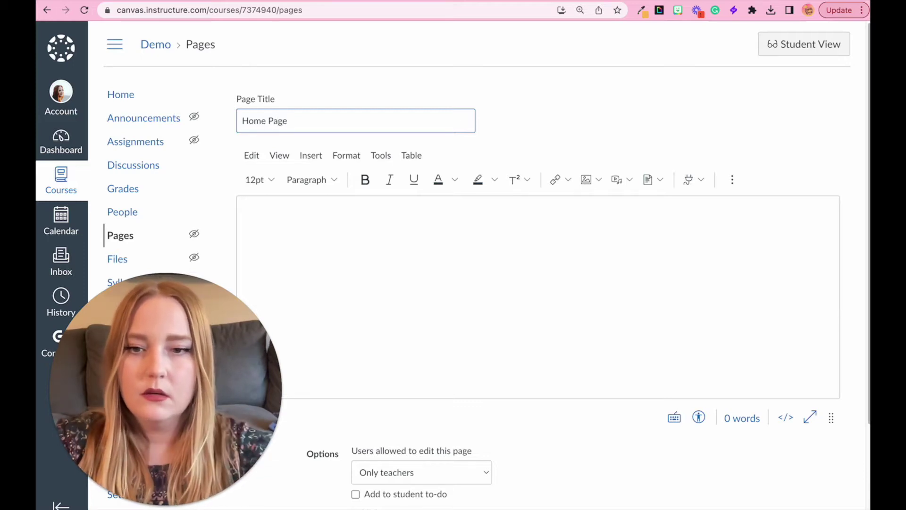
pyautogui.click(550, 212)
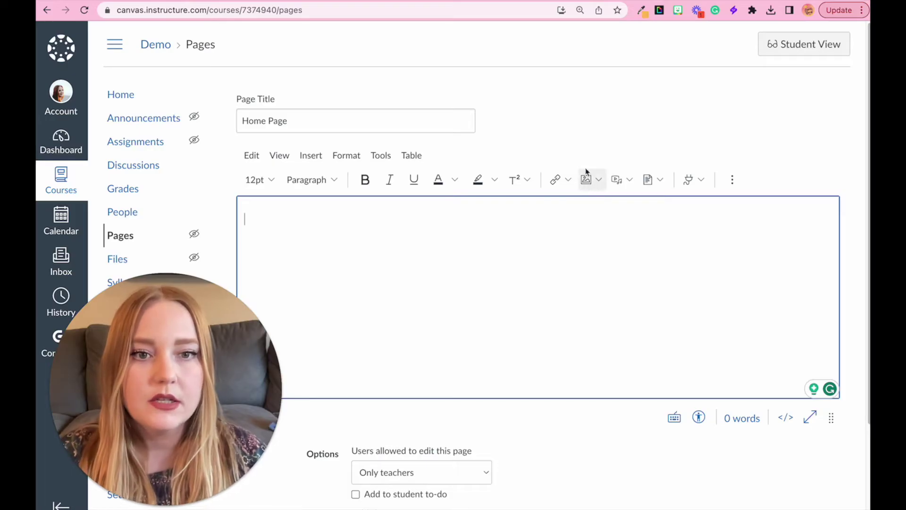
pyautogui.click(599, 180)
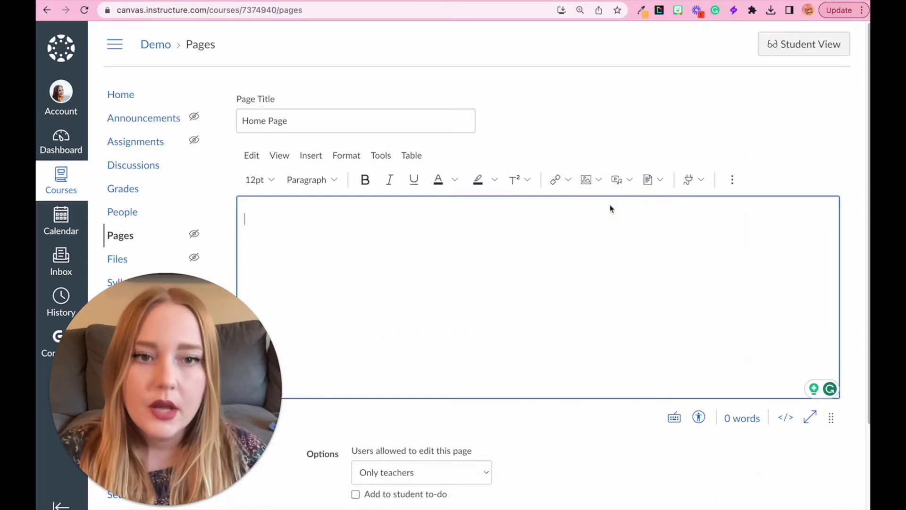
# Step: Upload Science Class.png from Downloads and insert it into the Home Page body
pyautogui.click(612, 208)
pyautogui.click(562, 198)
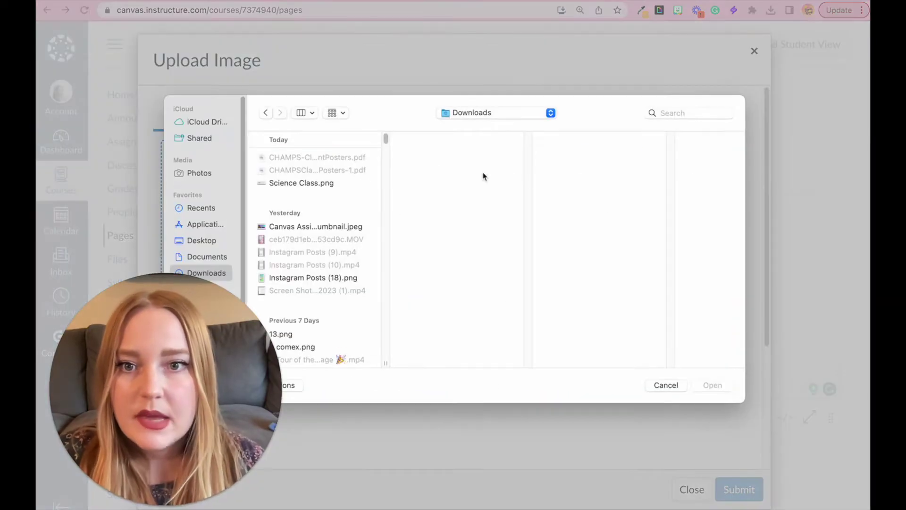
pyautogui.click(288, 184)
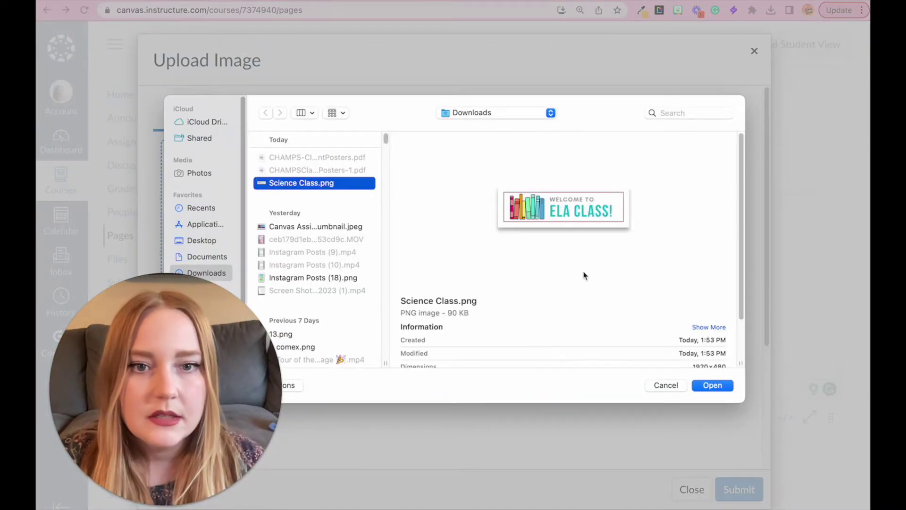
pyautogui.click(708, 385)
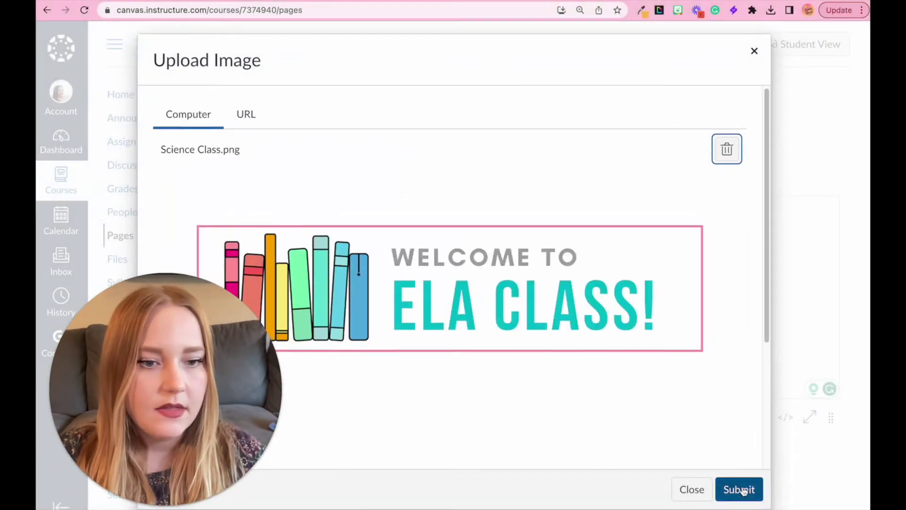
pyautogui.click(739, 489)
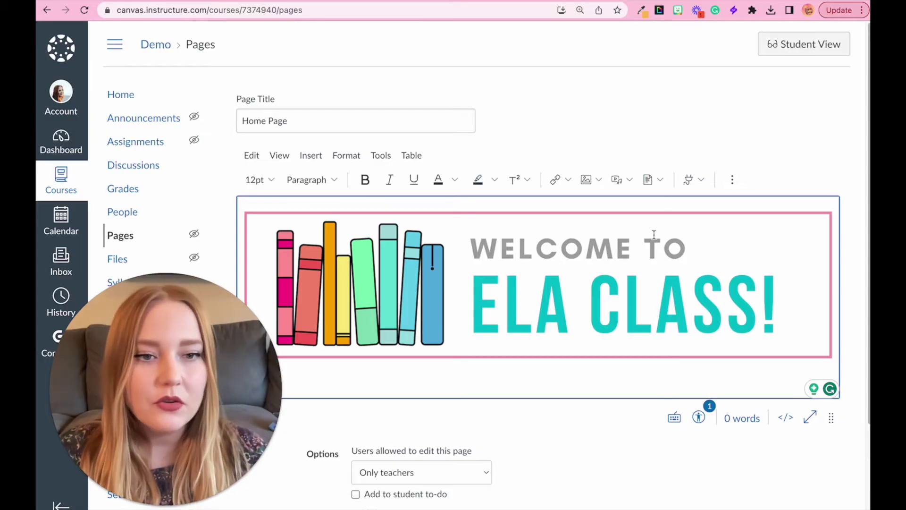
pyautogui.click(654, 235)
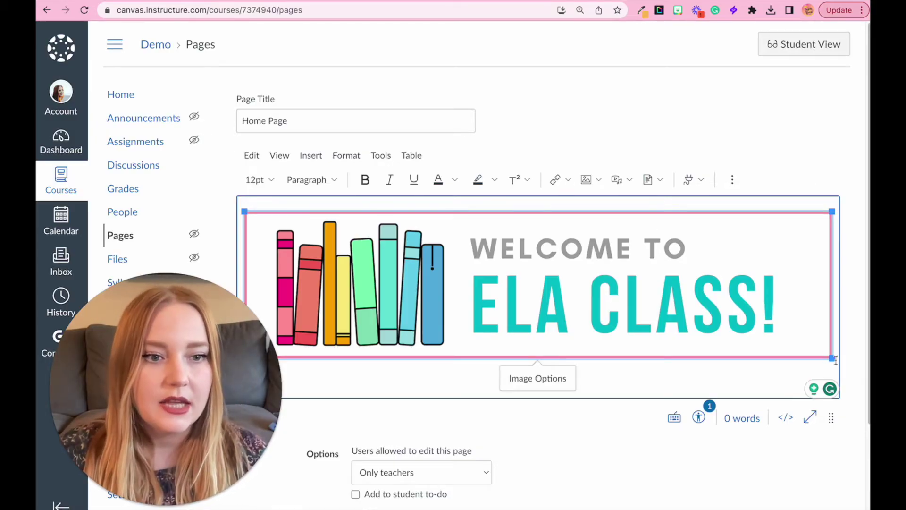
# Step: Resize the banner image to a custom 95% width in its Image Options
pyautogui.moveTo(833, 359); pyautogui.dragTo(785, 347)
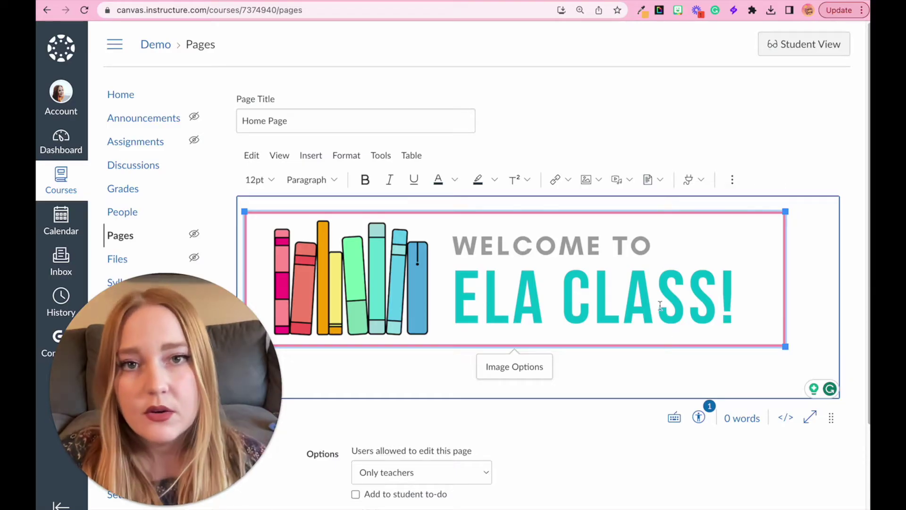
pyautogui.click(537, 374)
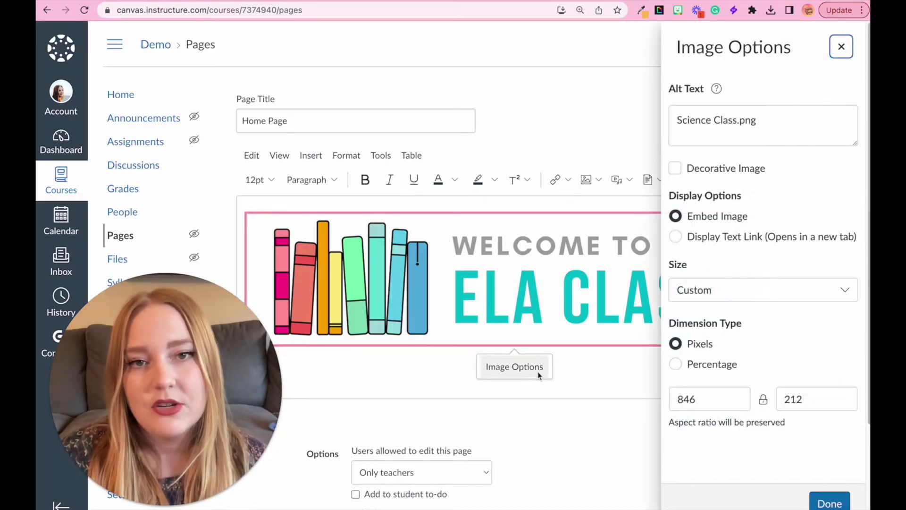
pyautogui.doubleClick(699, 343)
pyautogui.click(676, 364)
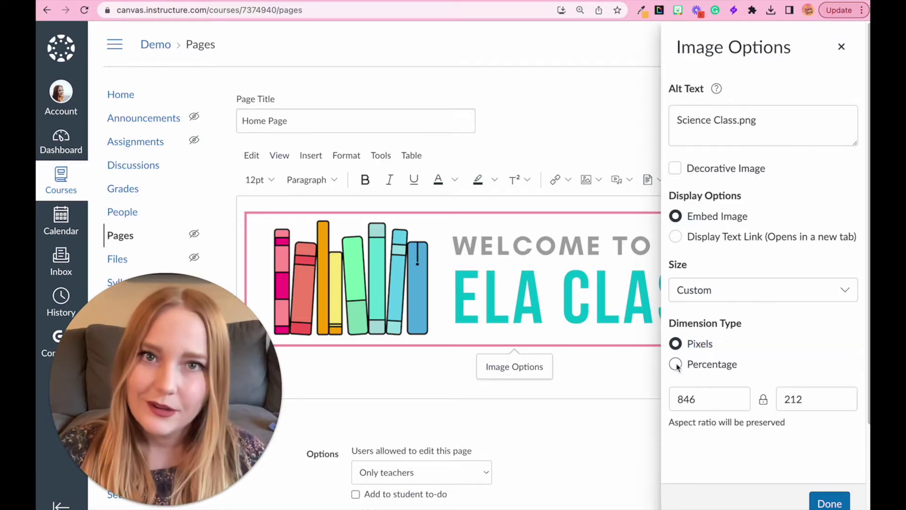
pyautogui.click(676, 365)
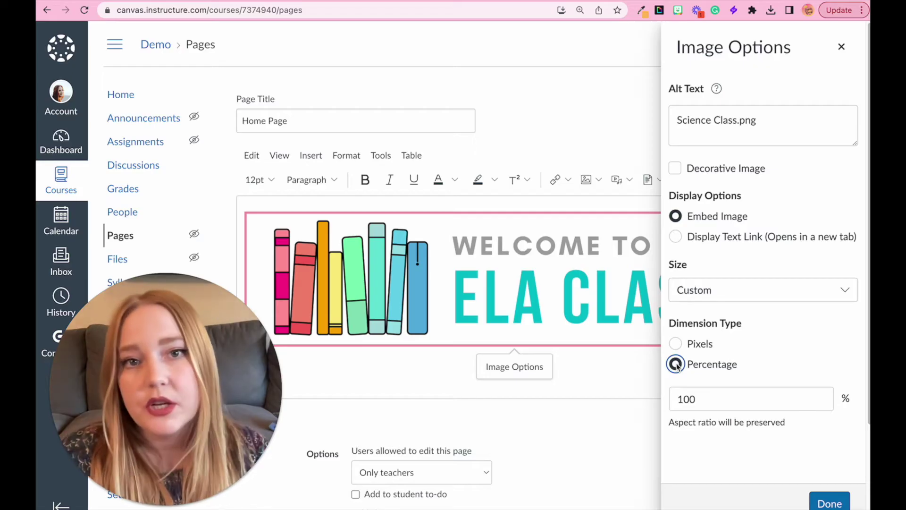
pyautogui.doubleClick(714, 401)
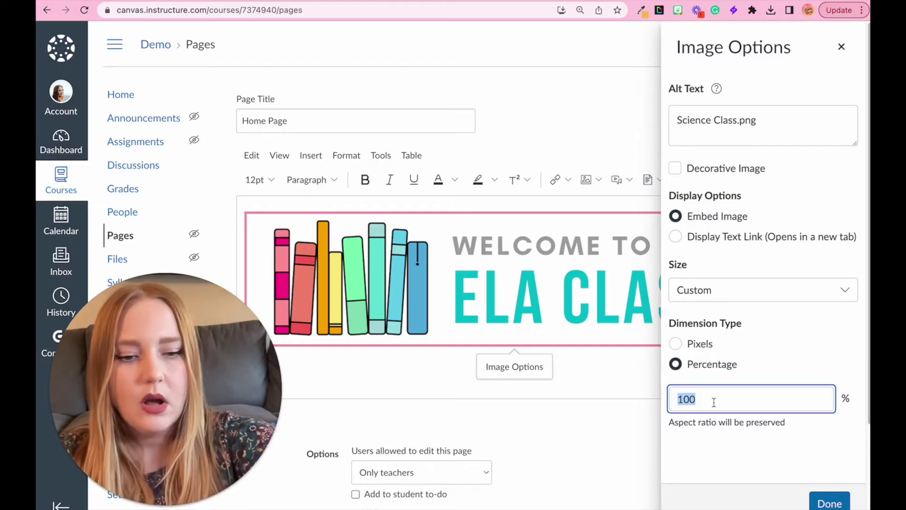
pyautogui.write('95')
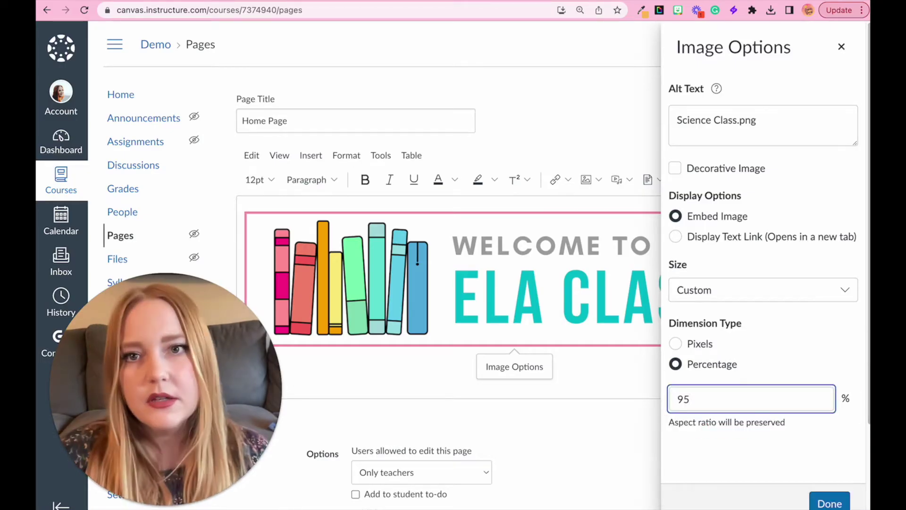
pyautogui.click(829, 501)
pyautogui.click(501, 263)
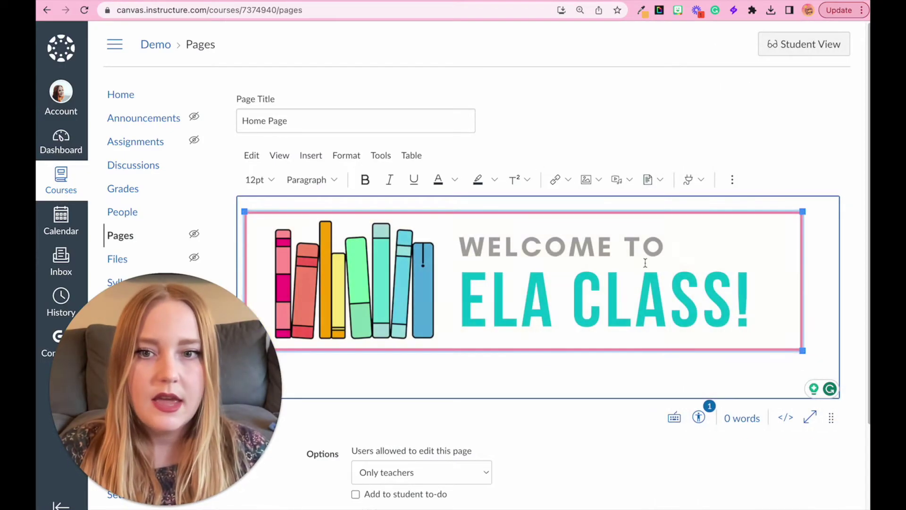
# Step: Center-align the banner image and save the Home Page
pyautogui.scroll(-1, 720, 154)
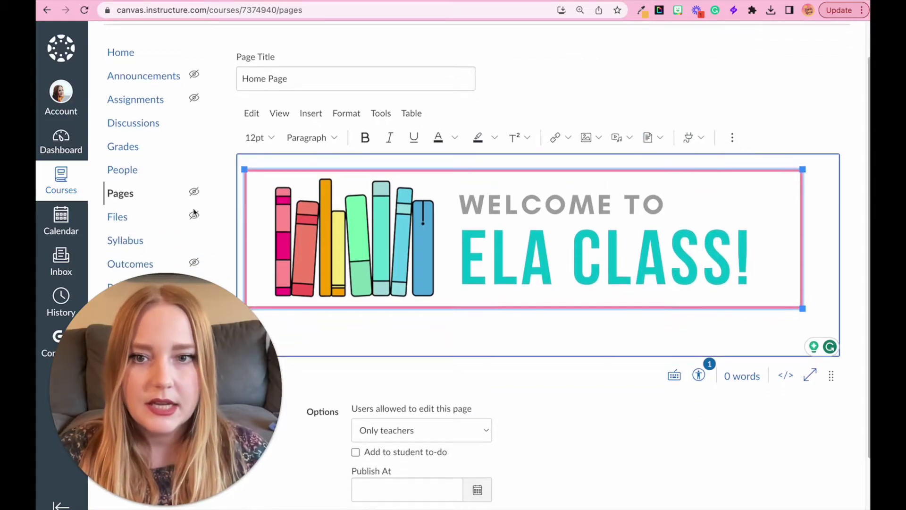
pyautogui.click(619, 174)
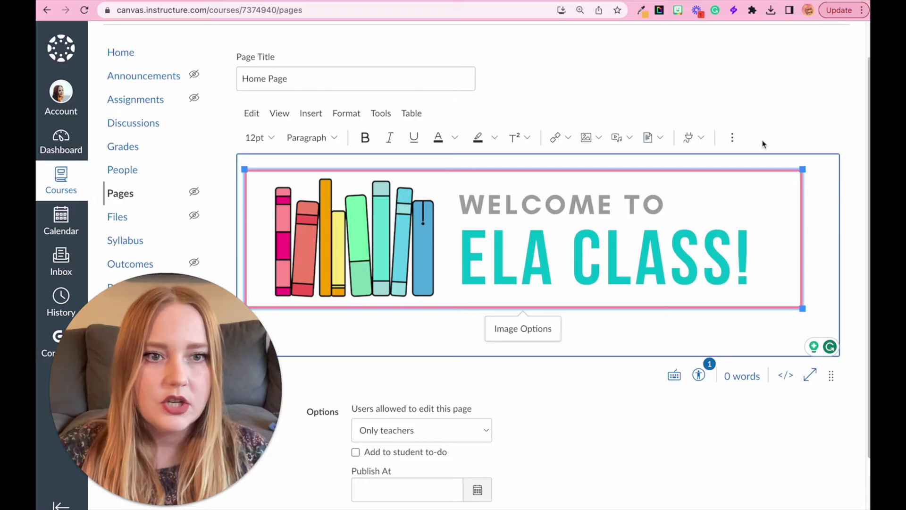
pyautogui.click(732, 138)
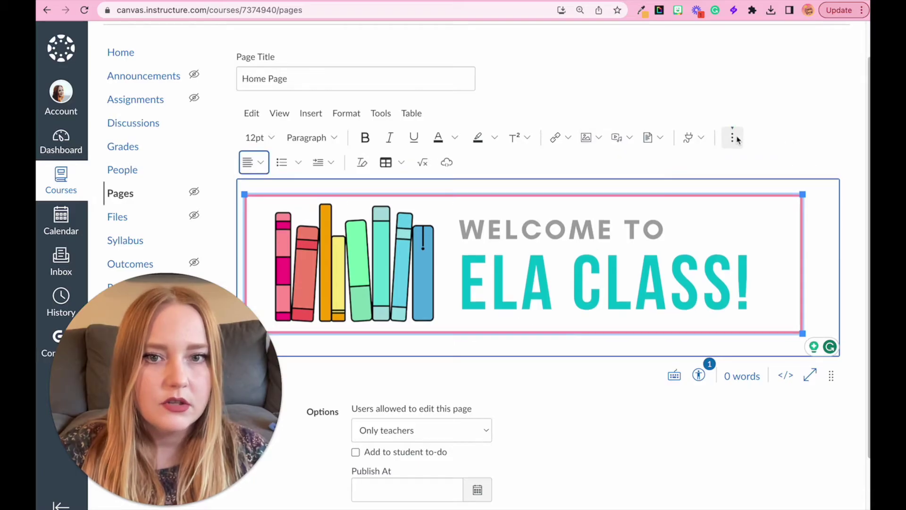
pyautogui.click(257, 162)
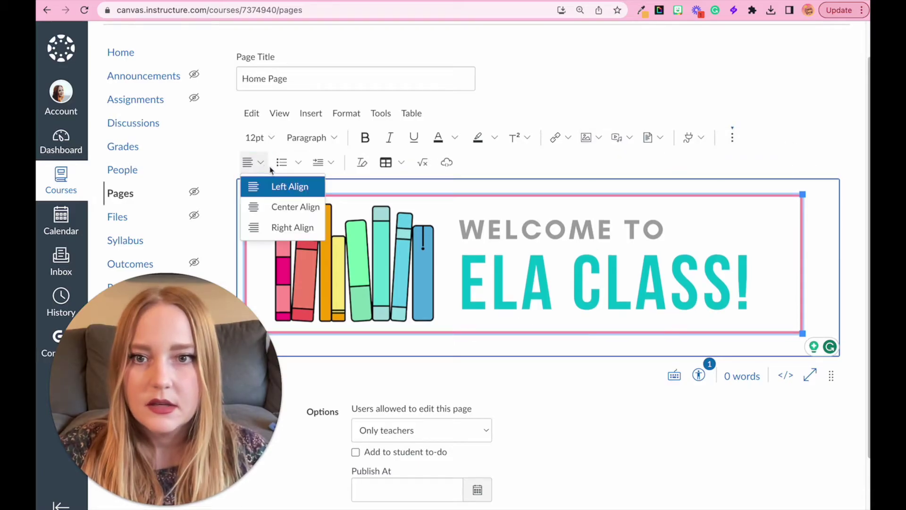
pyautogui.click(278, 206)
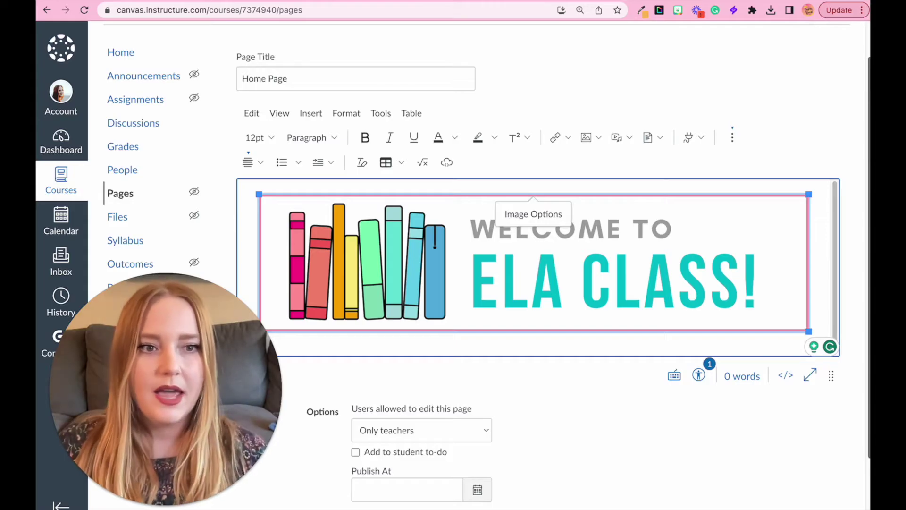
pyautogui.click(824, 218)
pyautogui.scroll(-3, 810, 365)
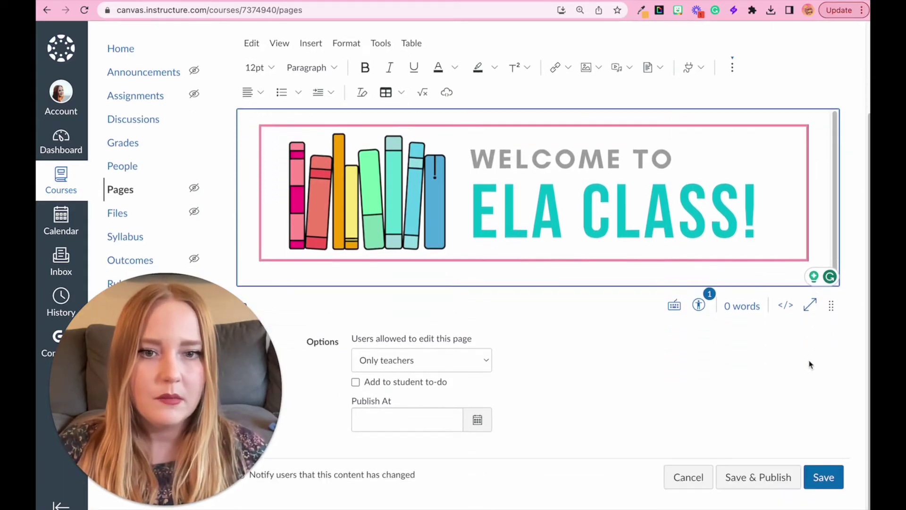
pyautogui.click(822, 474)
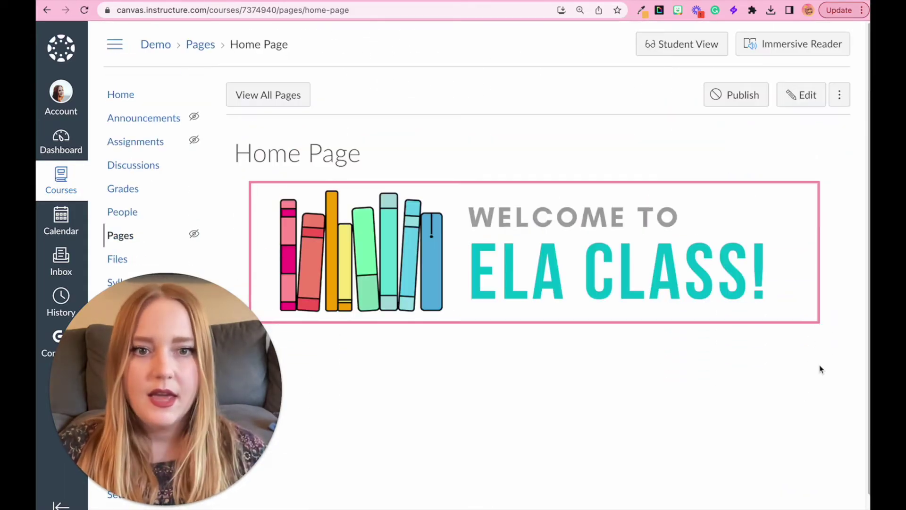
pyautogui.scroll(-1, 821, 366)
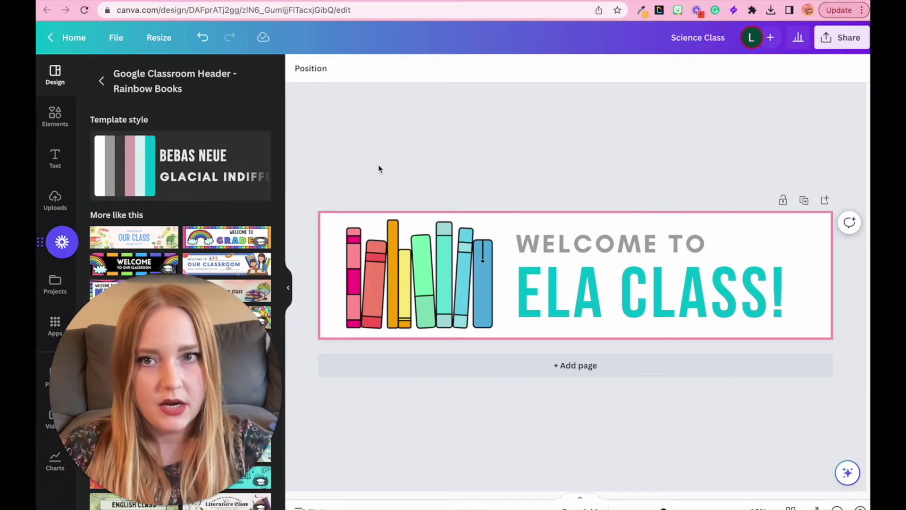
# Step: Make a resized copy of the Canva design at 1080 × 480 px
pyautogui.click(159, 40)
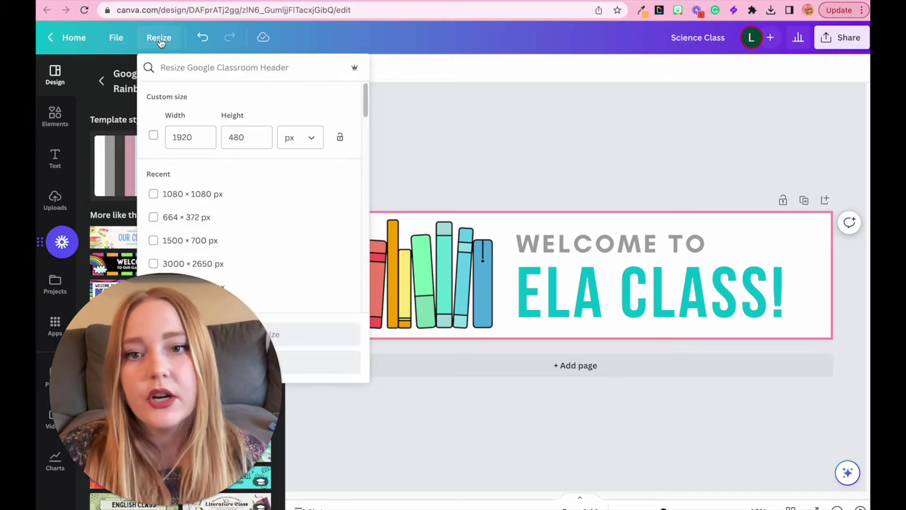
pyautogui.doubleClick(186, 140)
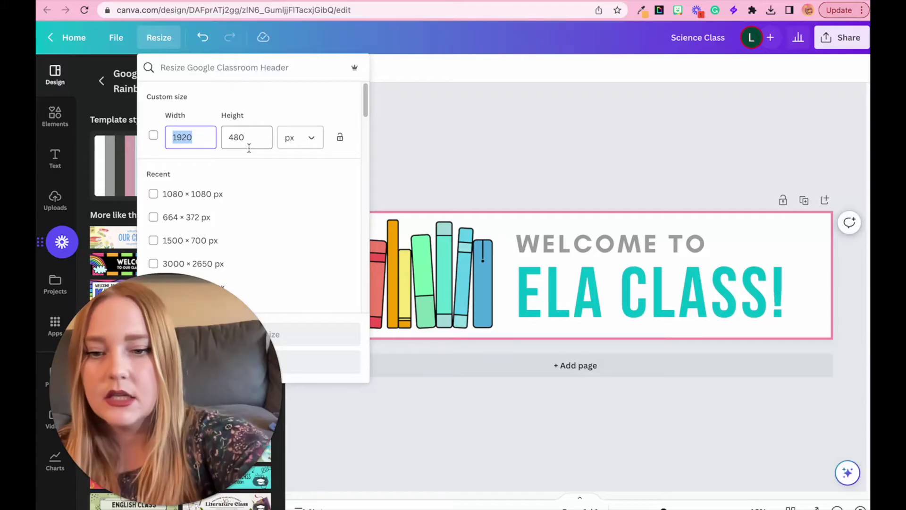
pyautogui.write('1080')
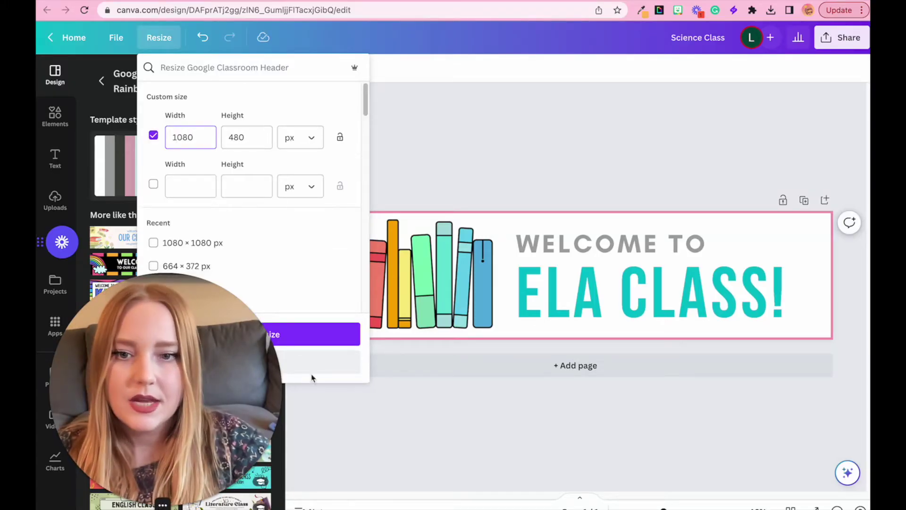
pyautogui.click(328, 331)
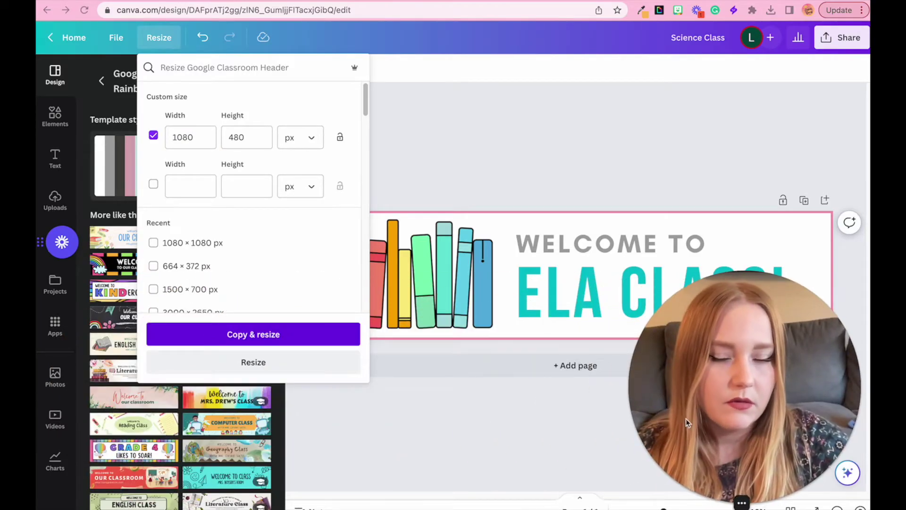
pyautogui.click(292, 335)
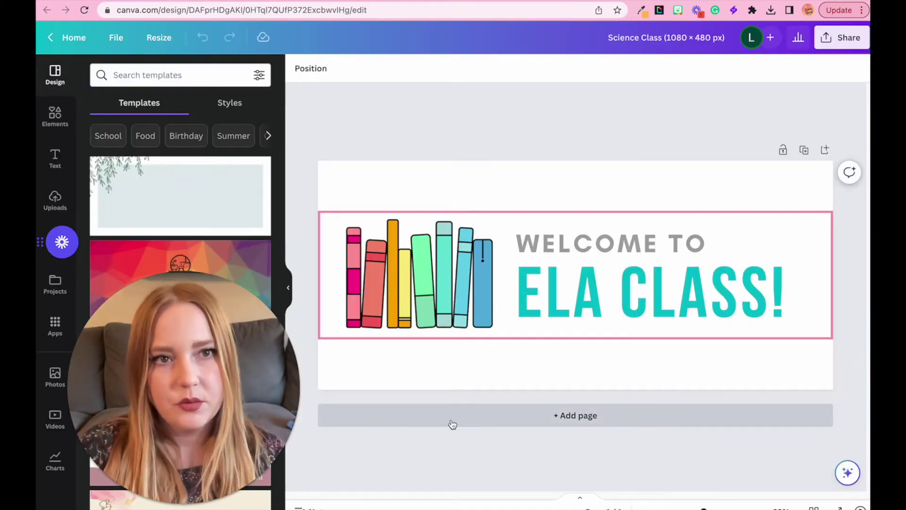
# Step: Stretch the white background to fill the whole resized page
pyautogui.click(447, 216)
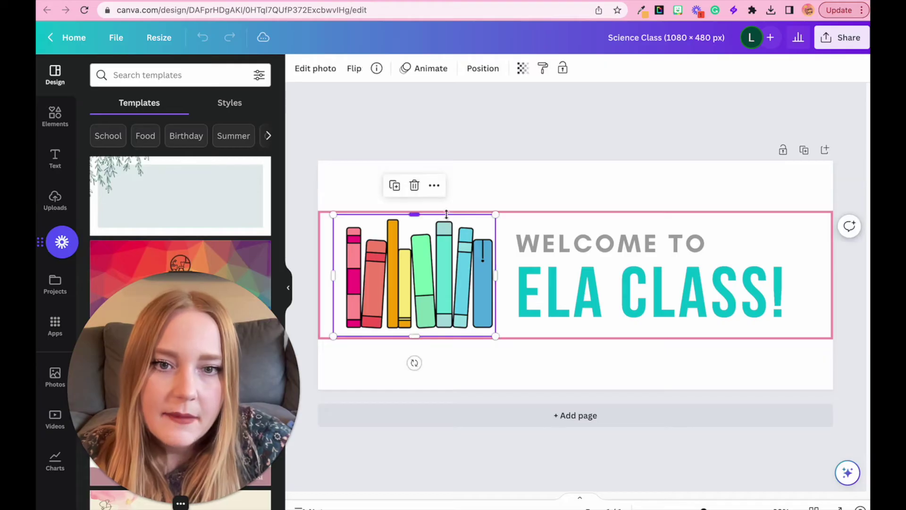
pyautogui.moveTo(574, 210); pyautogui.dragTo(575, 161)
pyautogui.moveTo(574, 340); pyautogui.dragTo(574, 390)
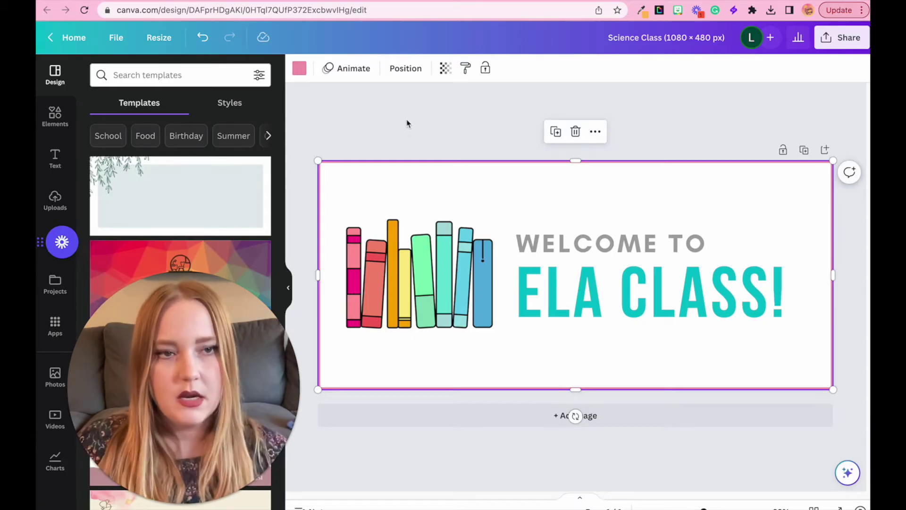
pyautogui.click(413, 134)
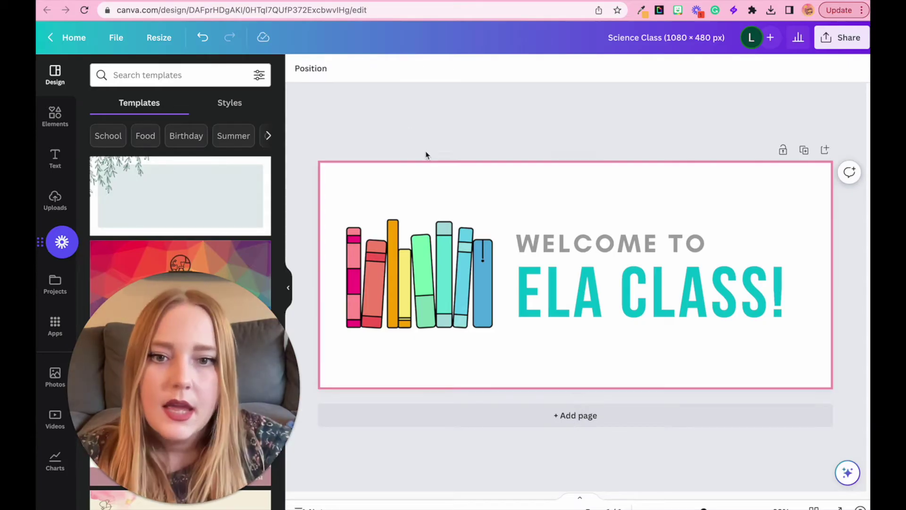
# Step: Delete the books illustration and WELCOME TO text, then centre ELA CLASS! and retype it as READING
pyautogui.click(461, 255)
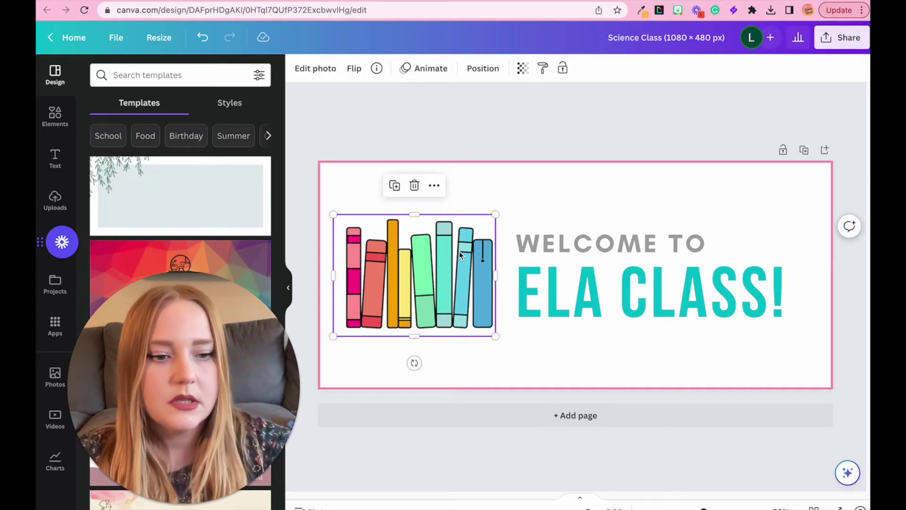
pyautogui.press('Delete')
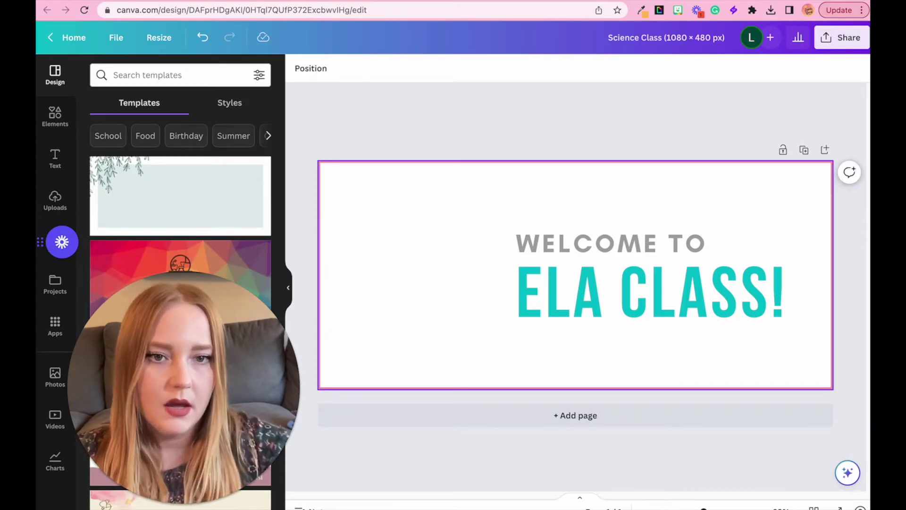
pyautogui.click(586, 237)
pyautogui.press('Delete')
pyautogui.moveTo(633, 280); pyautogui.dragTo(538, 257)
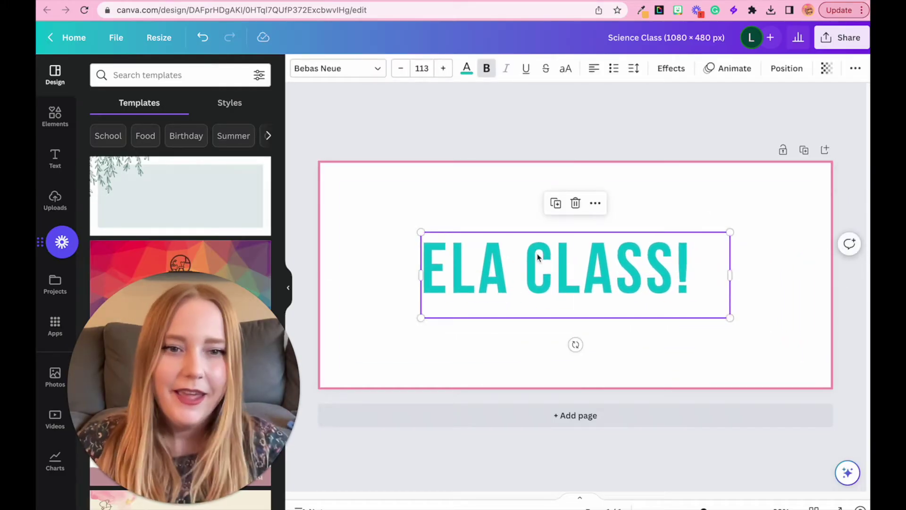
pyautogui.doubleClick(537, 255)
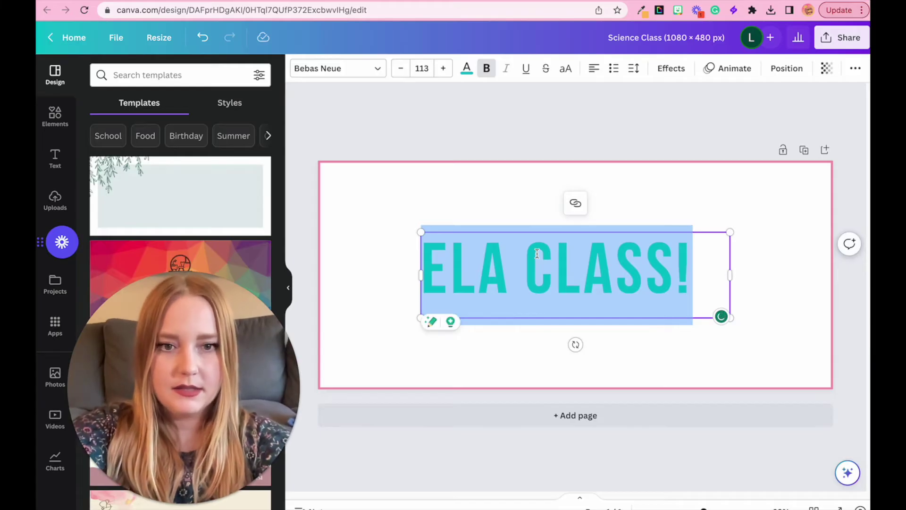
pyautogui.write('READING')
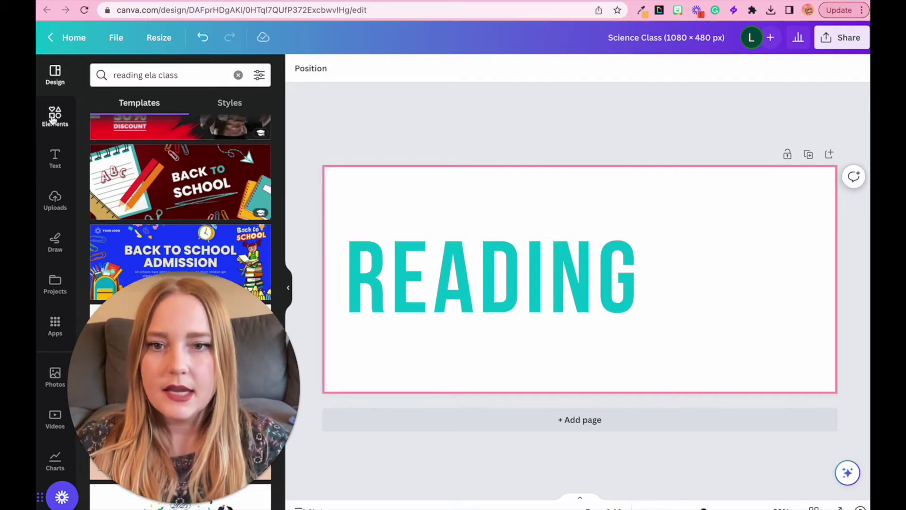
pyautogui.click(76, 124)
# Step: Add an open-book graphic from a 'reading' search, enlarge it and place it right of READING
pyautogui.click(168, 74)
pyautogui.press('Return')
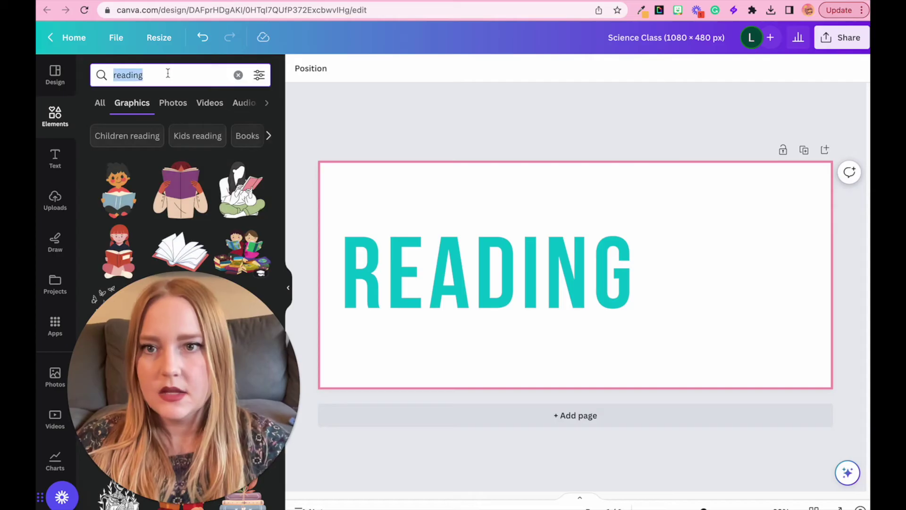
pyautogui.press('Right')
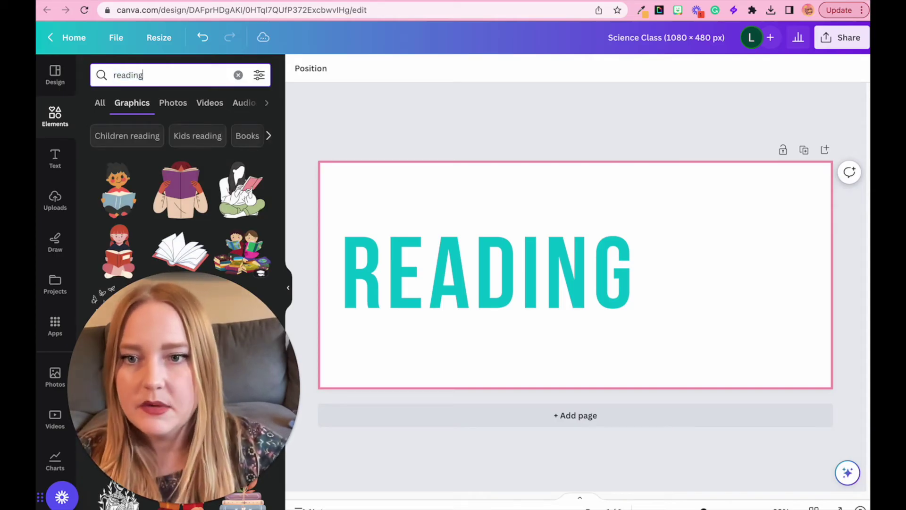
pyautogui.scroll(-10, 203, 192)
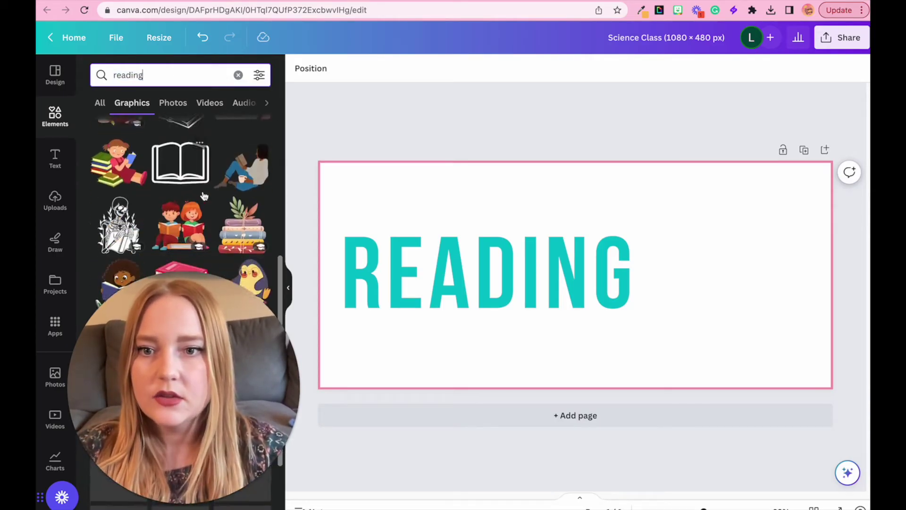
pyautogui.scroll(5, 203, 191)
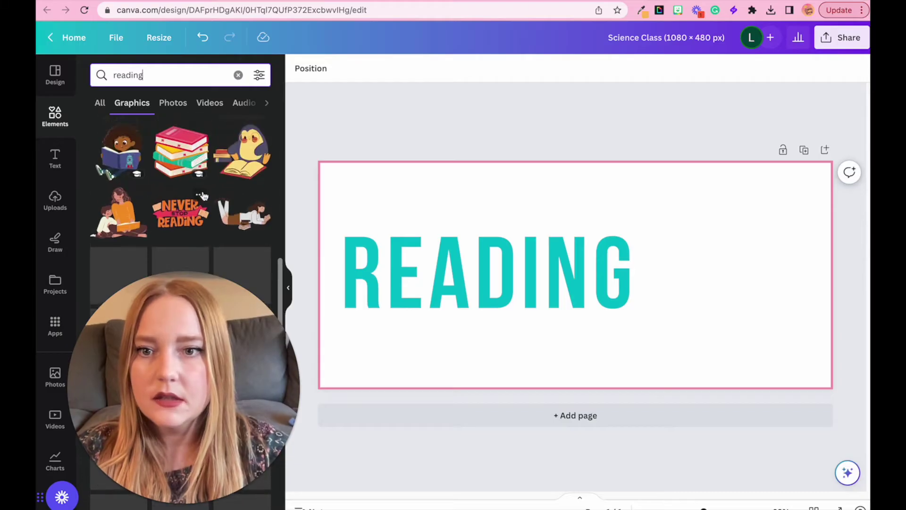
pyautogui.scroll(3, 203, 195)
pyautogui.click(182, 188)
pyautogui.moveTo(593, 261); pyautogui.dragTo(711, 263)
pyautogui.moveTo(661, 230); pyautogui.dragTo(639, 210)
pyautogui.moveTo(710, 296); pyautogui.dragTo(724, 302)
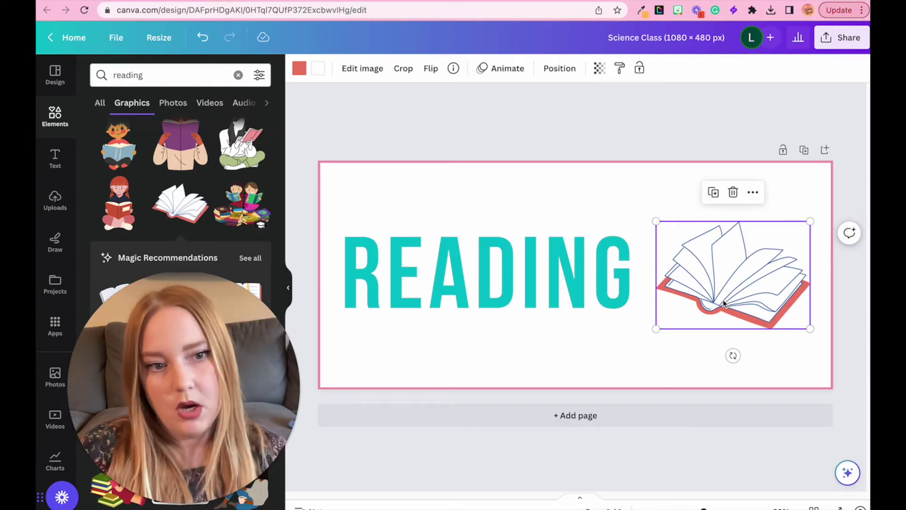
# Step: Duplicate the READING page into a second page, discarding an extra blank page
pyautogui.click(670, 418)
pyautogui.scroll(2, 598, 369)
pyautogui.click(804, 279)
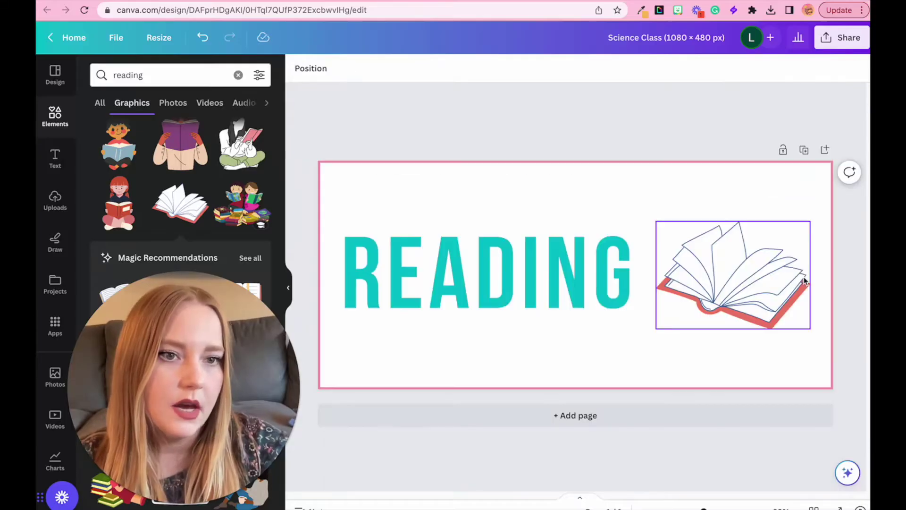
pyautogui.click(803, 150)
# Step: Retitle page 2 to WRITING and place an enlarged notebook graphic beside the title
pyautogui.click(573, 291)
pyautogui.doubleClick(572, 290)
pyautogui.write('WRITING')
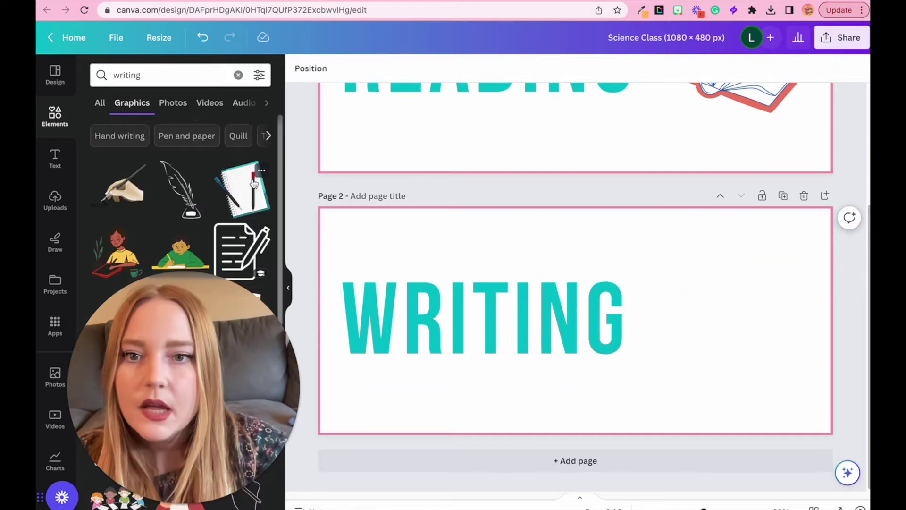
pyautogui.click(254, 183)
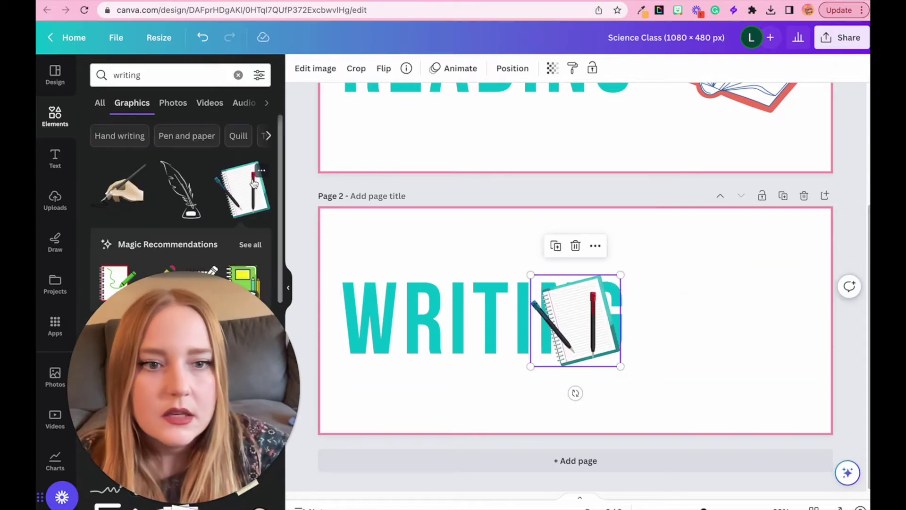
pyautogui.moveTo(555, 317); pyautogui.dragTo(716, 318)
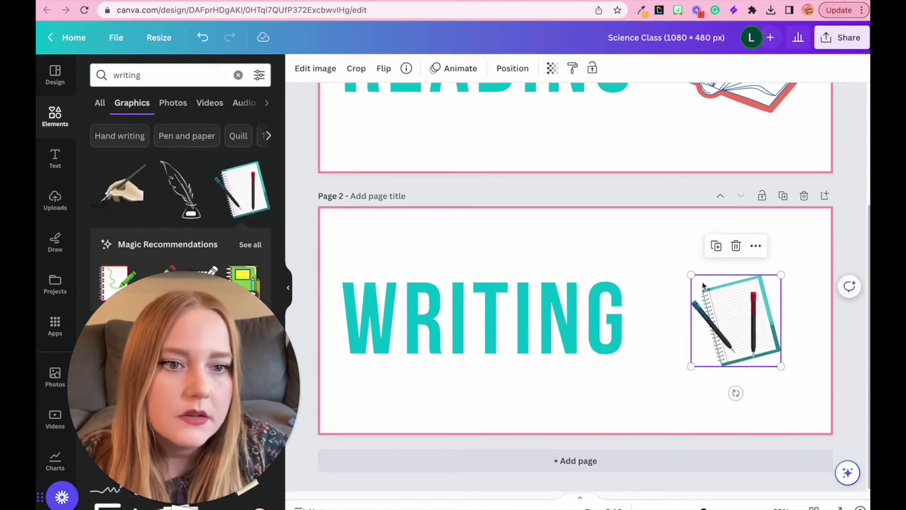
pyautogui.moveTo(690, 274); pyautogui.dragTo(706, 305)
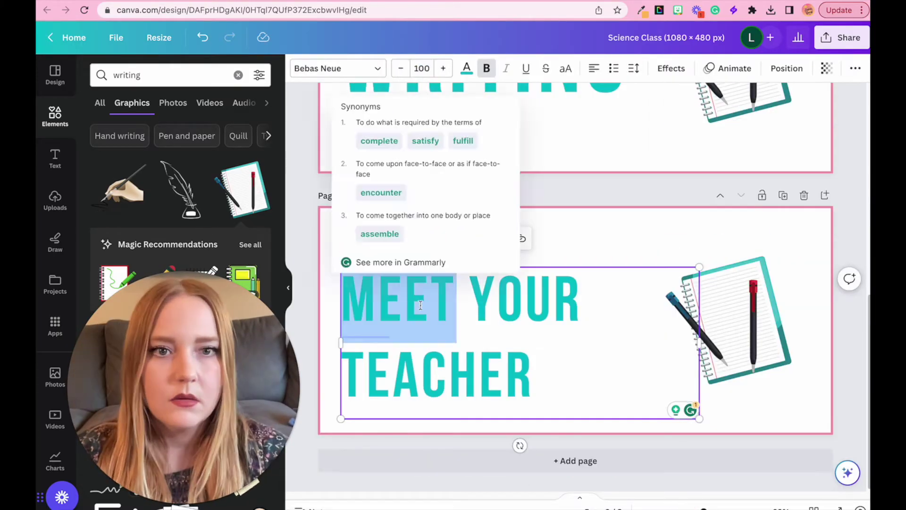
# Step: Add an apple graphic to the MEET YOUR TEACHER page and create a duplicated MODULE page
pyautogui.hotkey('ctrl', 'a')
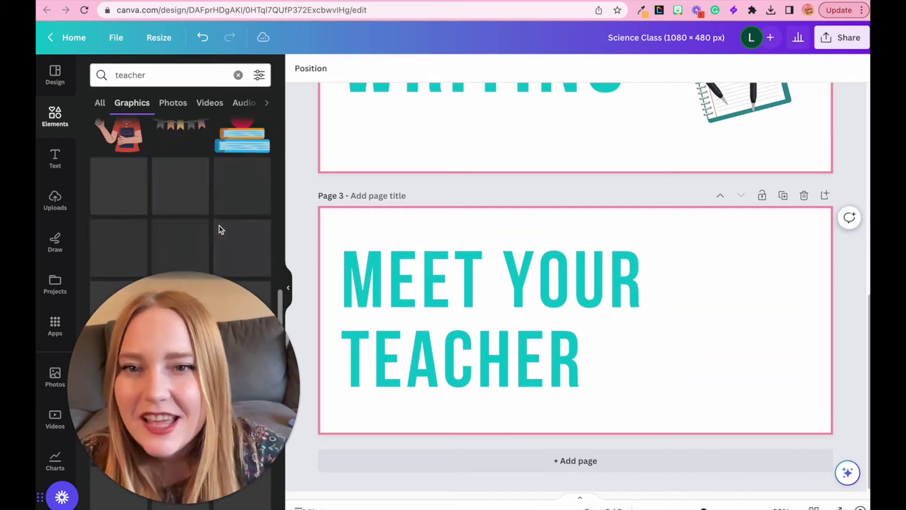
pyautogui.scroll(-3, 218, 229)
pyautogui.click(242, 171)
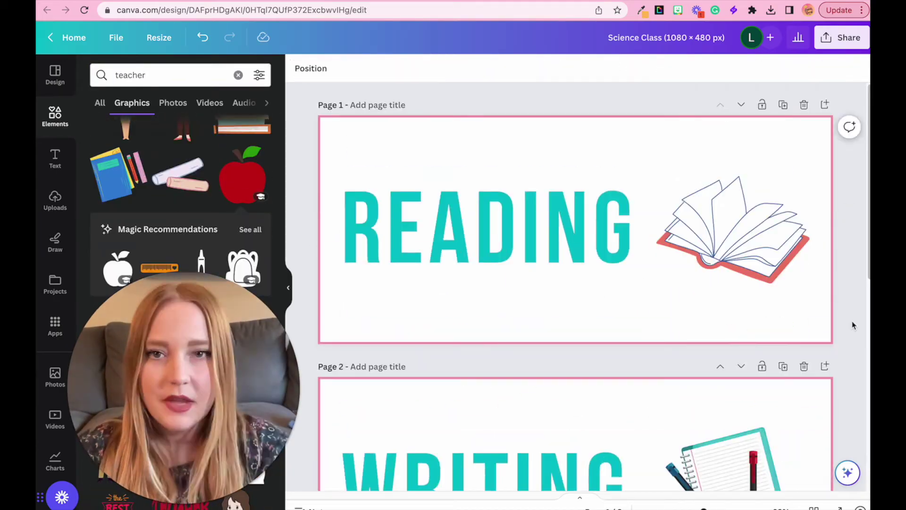
pyautogui.scroll(-5, 409, 210)
pyautogui.click(409, 211)
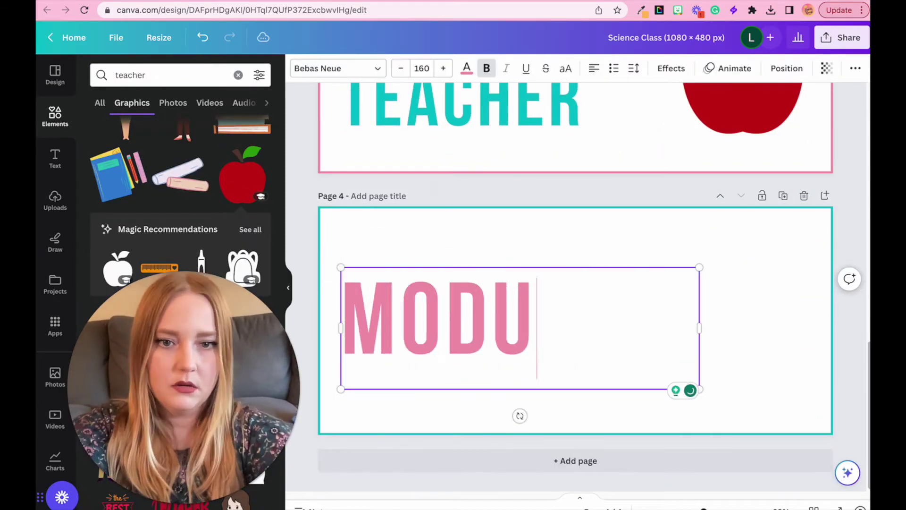
pyautogui.write('LE')
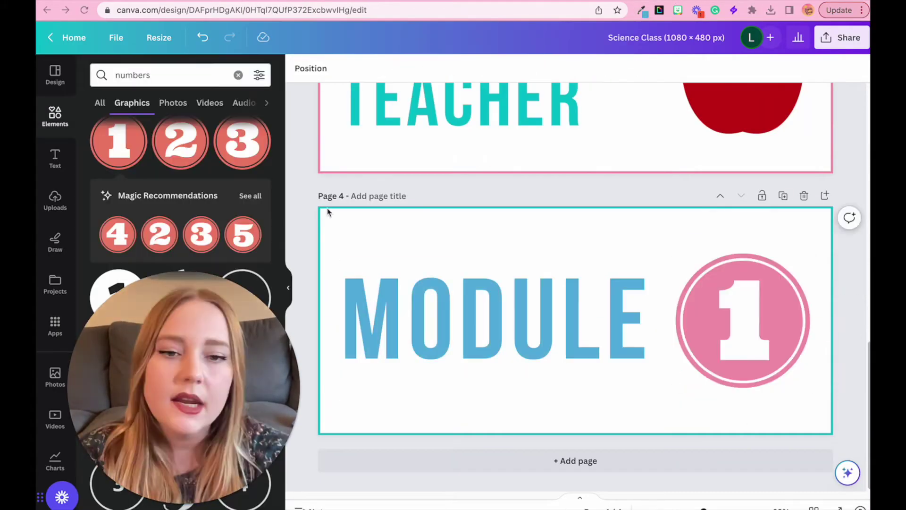
pyautogui.click(783, 195)
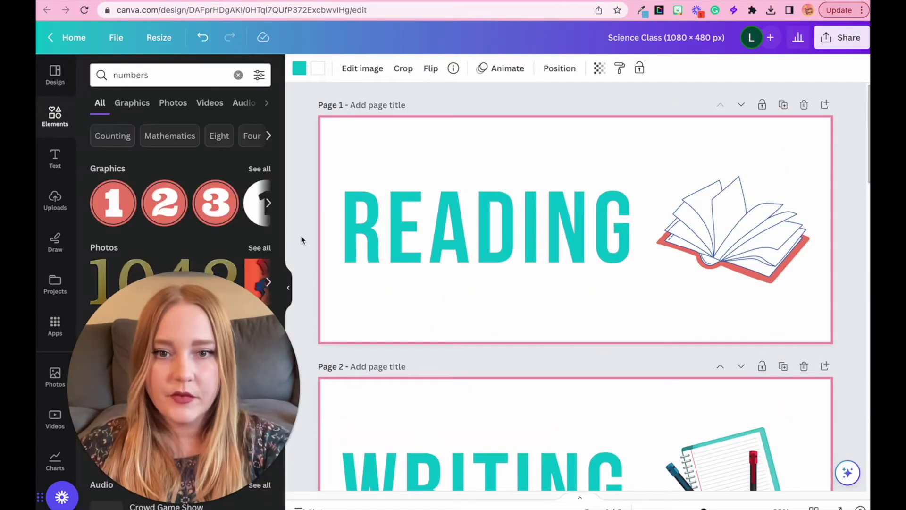
# Step: Download all six design pages as PNG images (1.png–6.png) and check the downloaded files
pyautogui.scroll(-15, 301, 240)
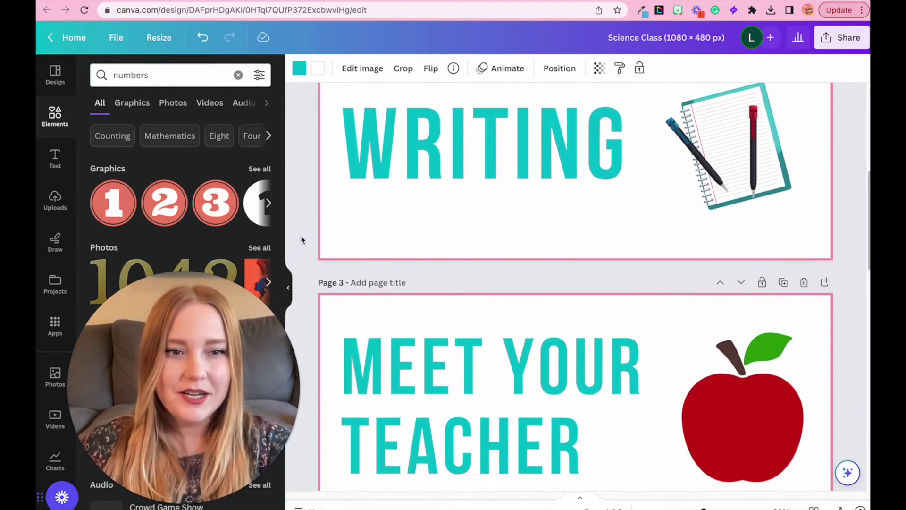
pyautogui.scroll(-12, 301, 239)
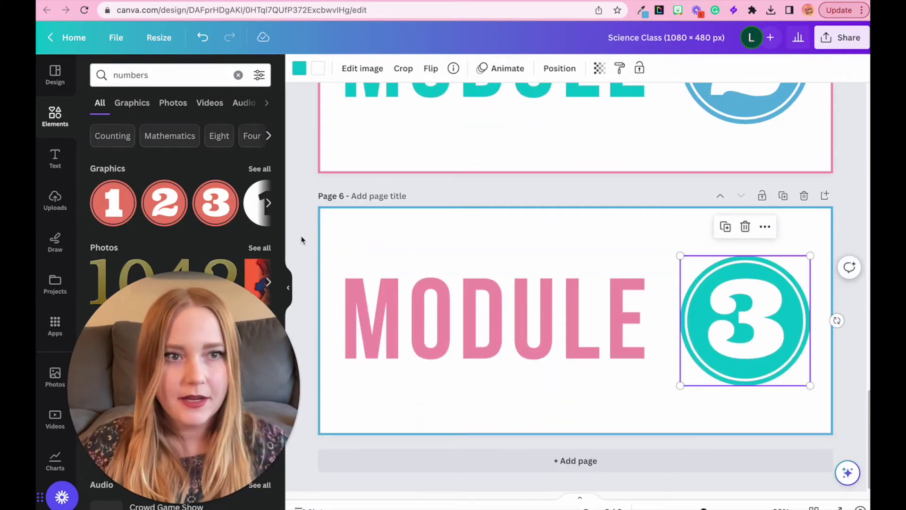
pyautogui.scroll(20, 703, 135)
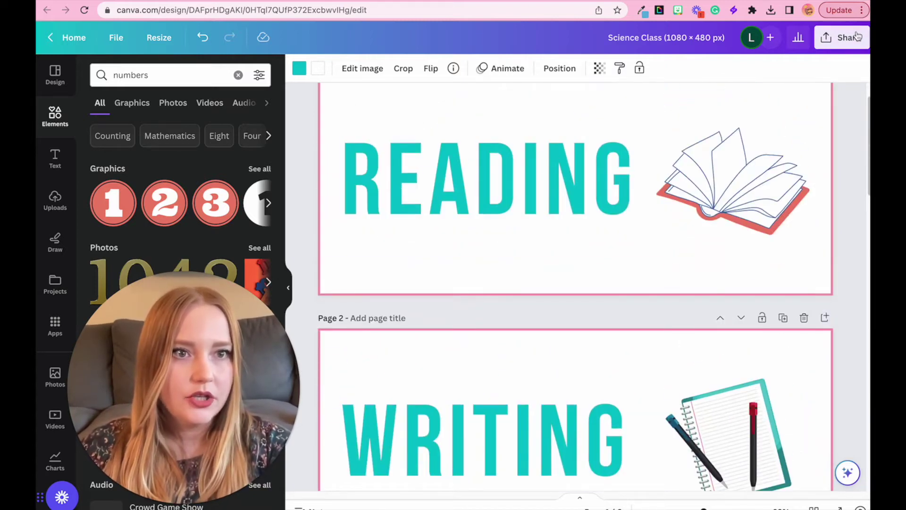
pyautogui.click(857, 36)
pyautogui.click(670, 336)
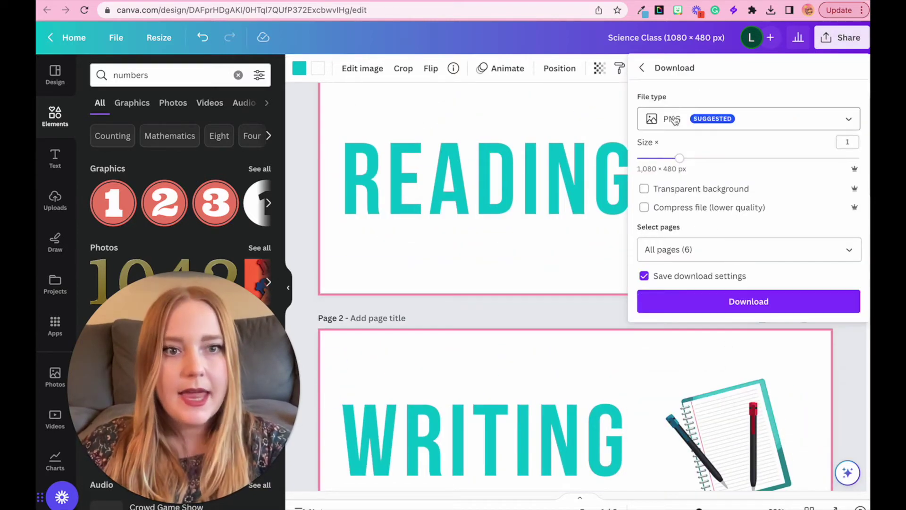
pyautogui.click(695, 307)
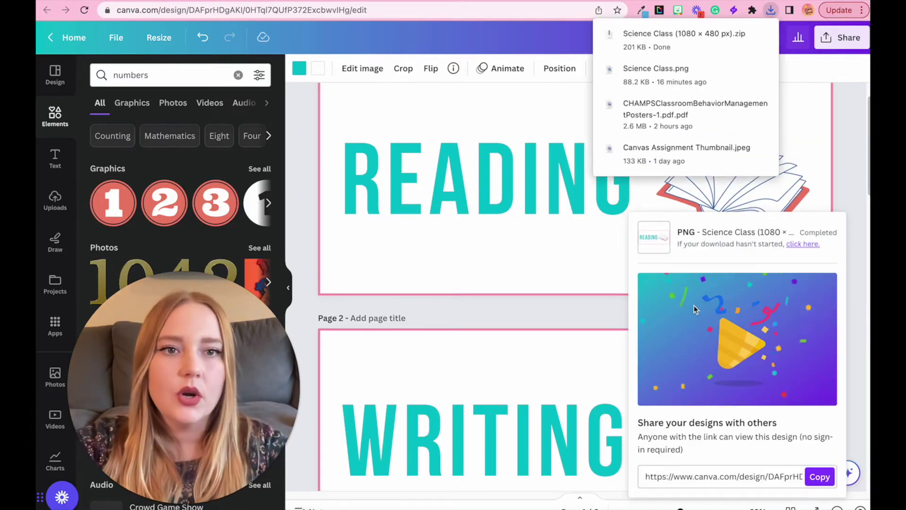
pyautogui.click(692, 54)
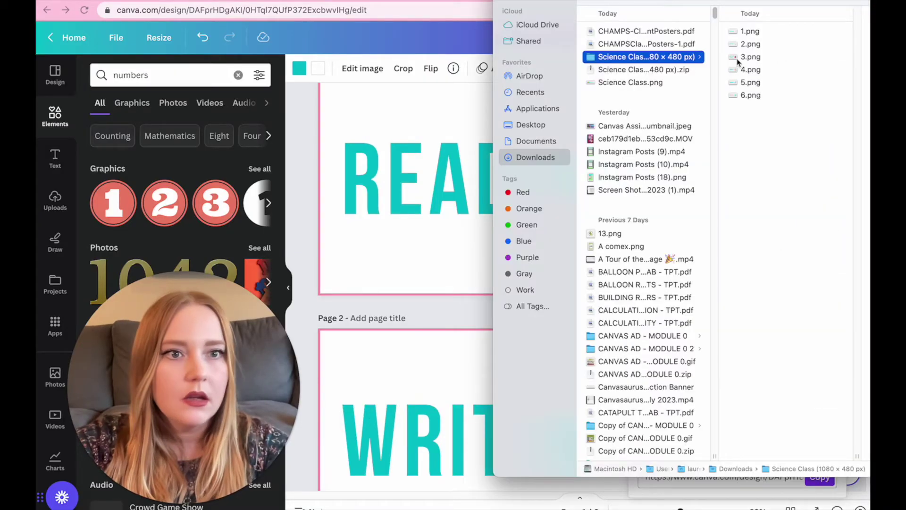
pyautogui.click(445, 149)
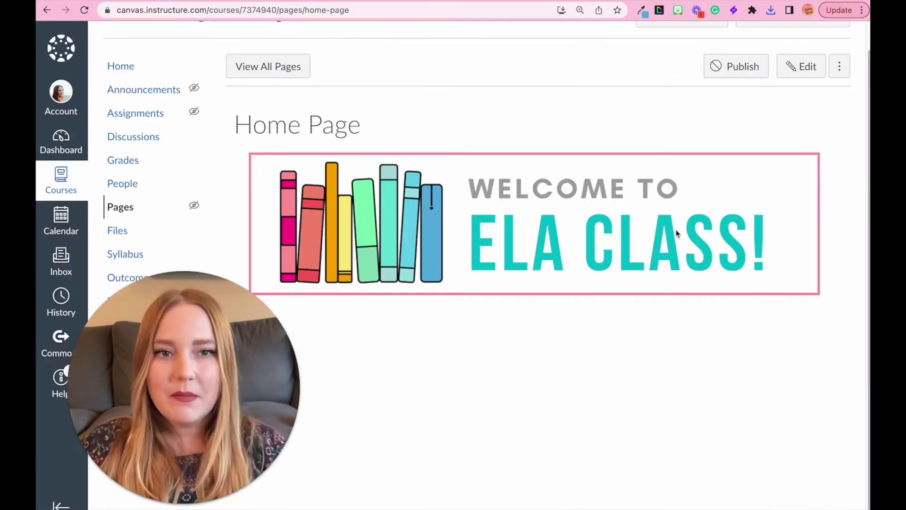
# Step: Reopen the Canvas Home Page in the editor and bring up the table-size grid
pyautogui.click(815, 74)
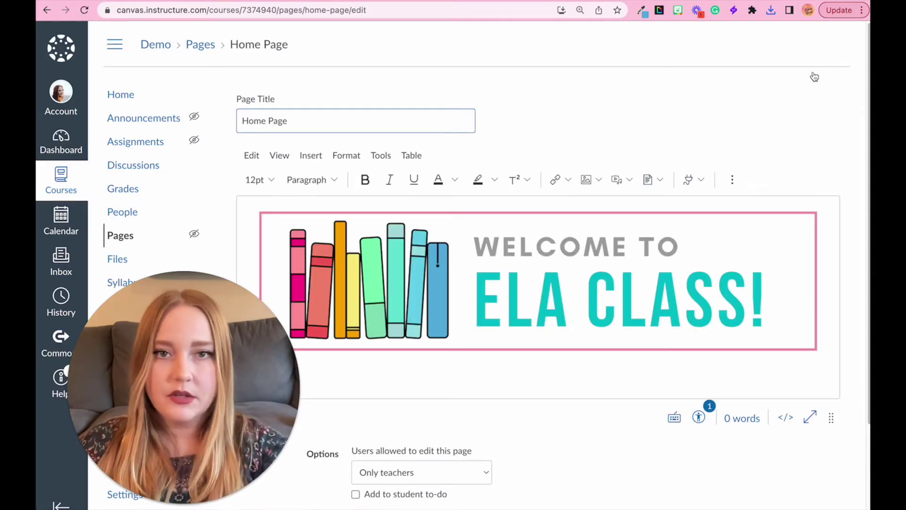
pyautogui.scroll(-2, 595, 189)
pyautogui.click(378, 300)
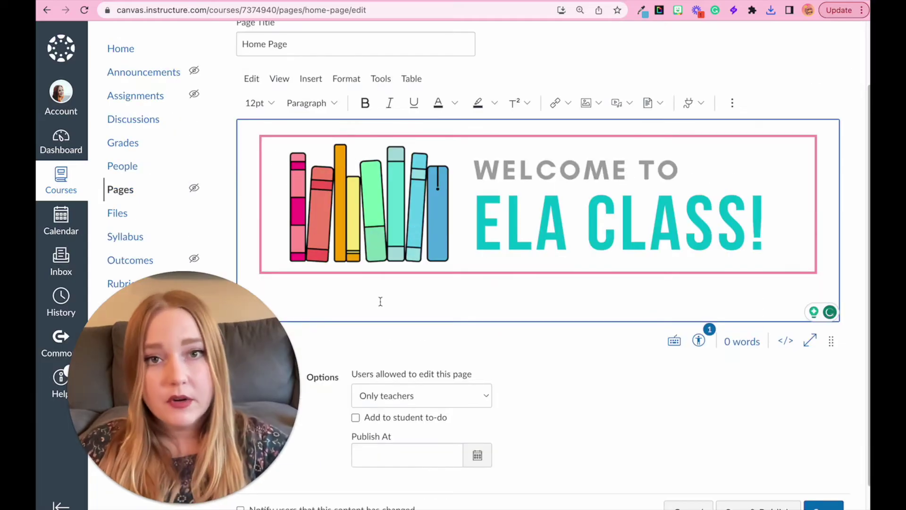
pyautogui.scroll(-1, 380, 301)
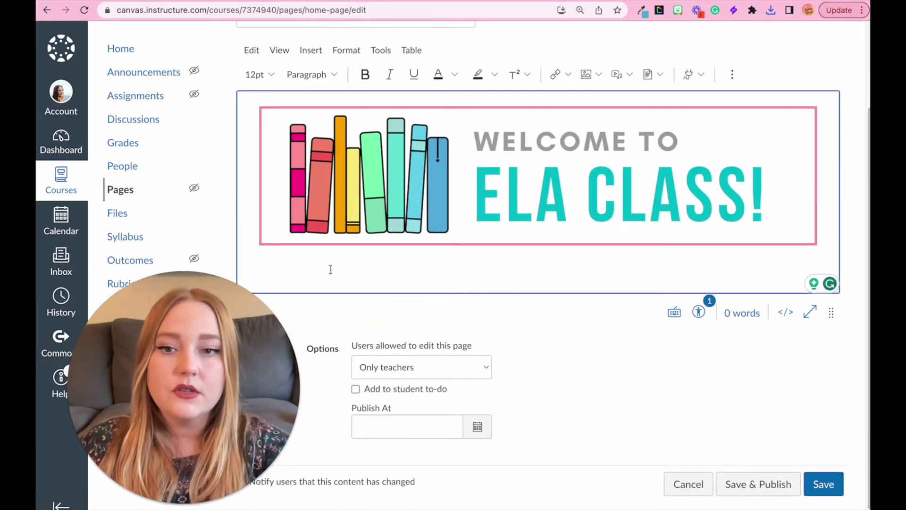
pyautogui.click(732, 74)
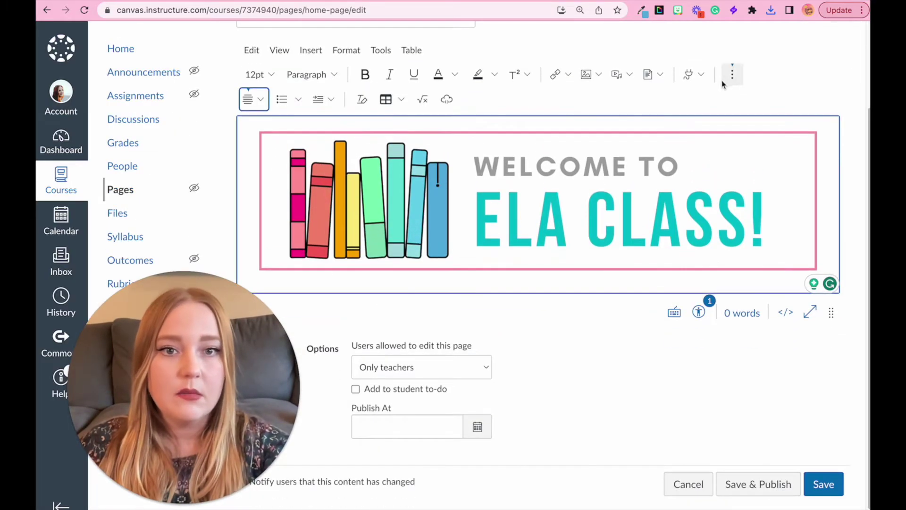
pyautogui.click(398, 103)
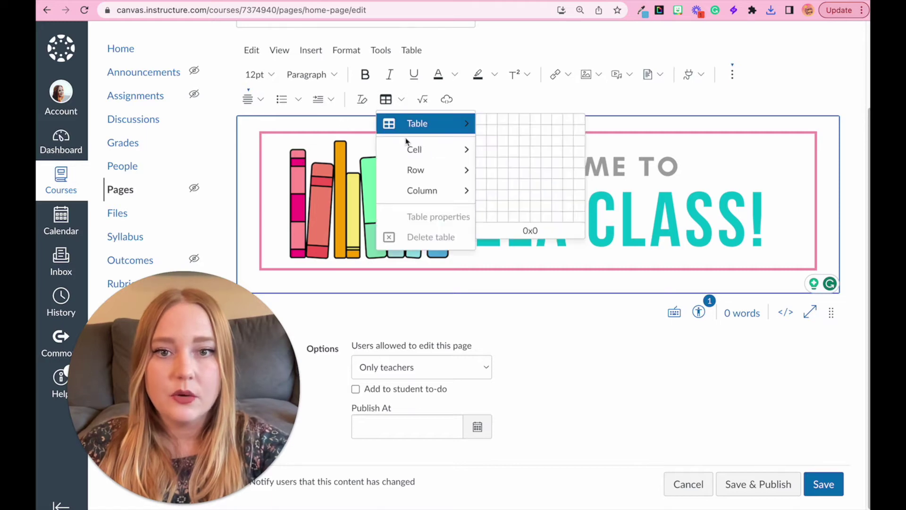
# Step: Replace the table placed above the banner with a 3x2 table below the ELA Class banner
pyautogui.click(507, 129)
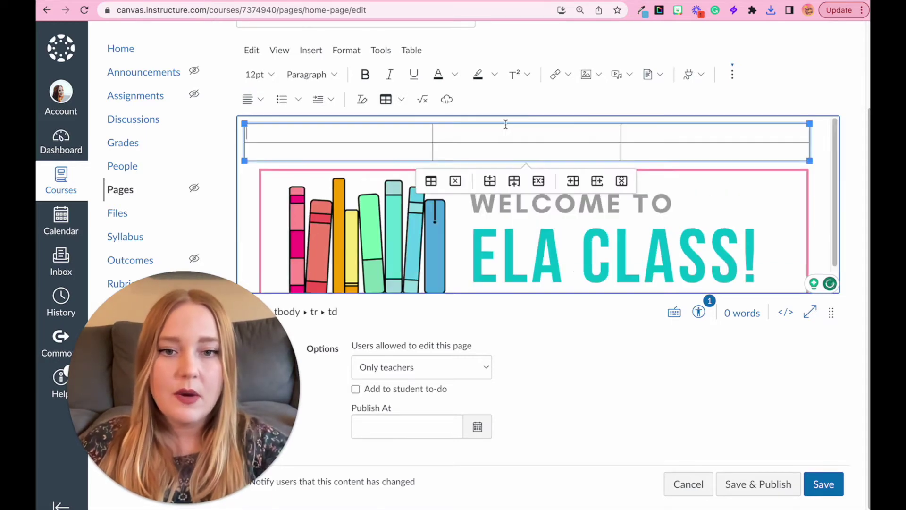
pyautogui.click(517, 182)
pyautogui.click(517, 182)
pyautogui.press('Down')
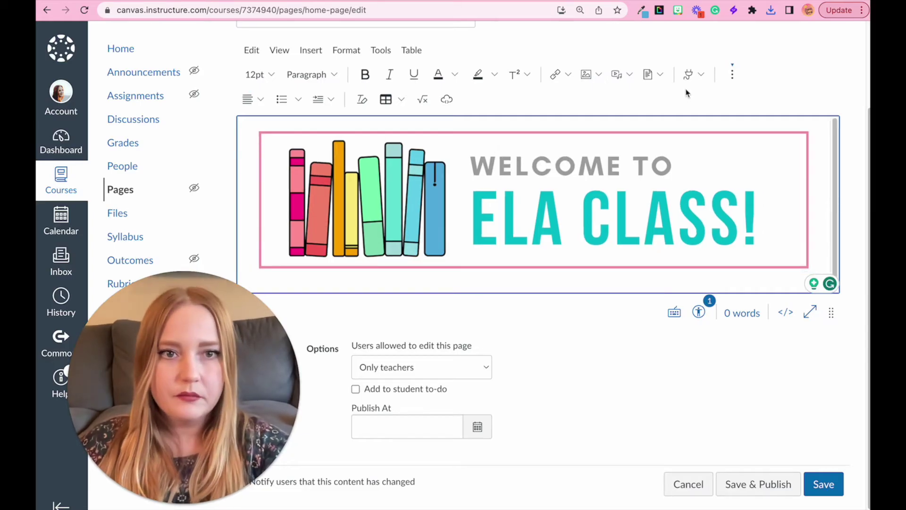
pyautogui.click(732, 74)
pyautogui.click(732, 75)
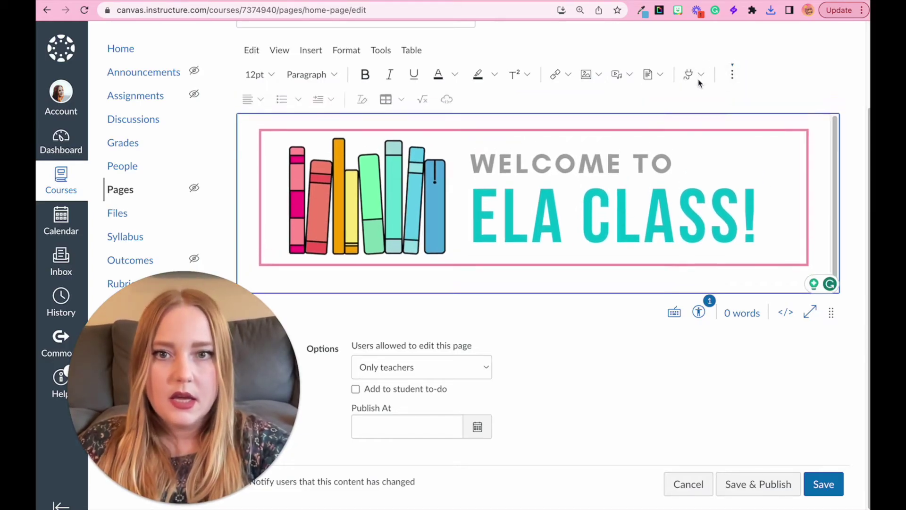
pyautogui.click(386, 99)
pyautogui.moveTo(463, 128)
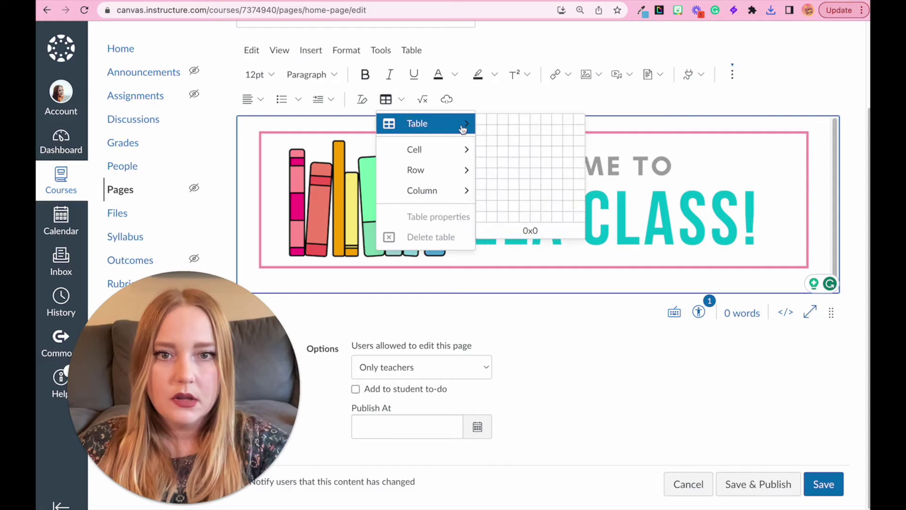
pyautogui.click(505, 128)
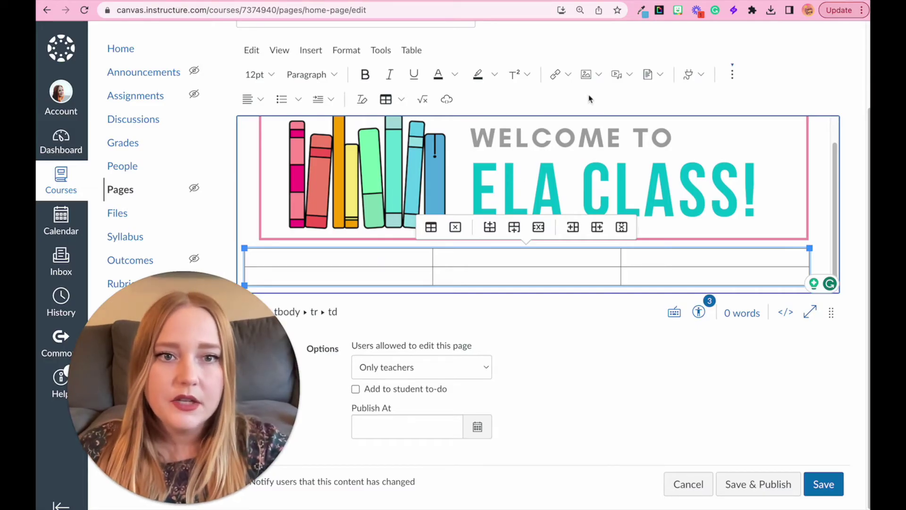
pyautogui.click(598, 74)
# Step: Set the table's border colour to white in Table Properties
pyautogui.moveTo(372, 267); pyautogui.dragTo(695, 264)
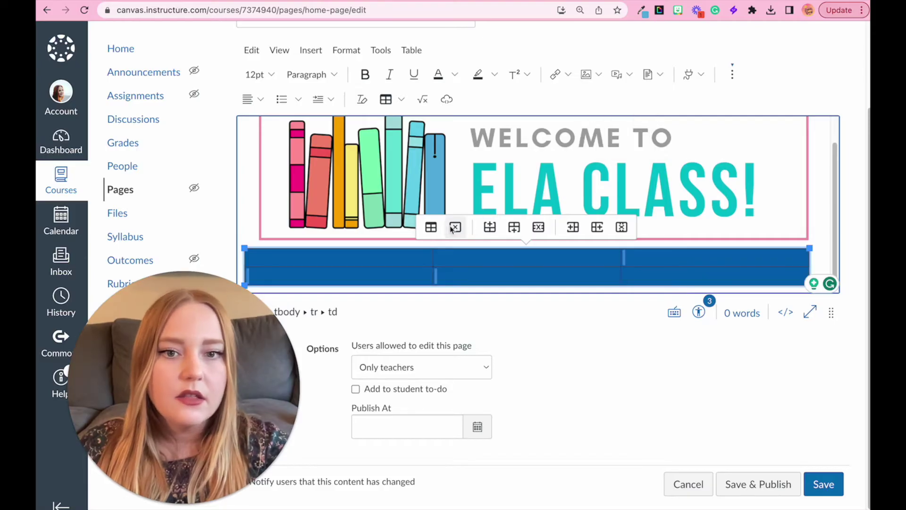
pyautogui.click(431, 227)
pyautogui.click(345, 188)
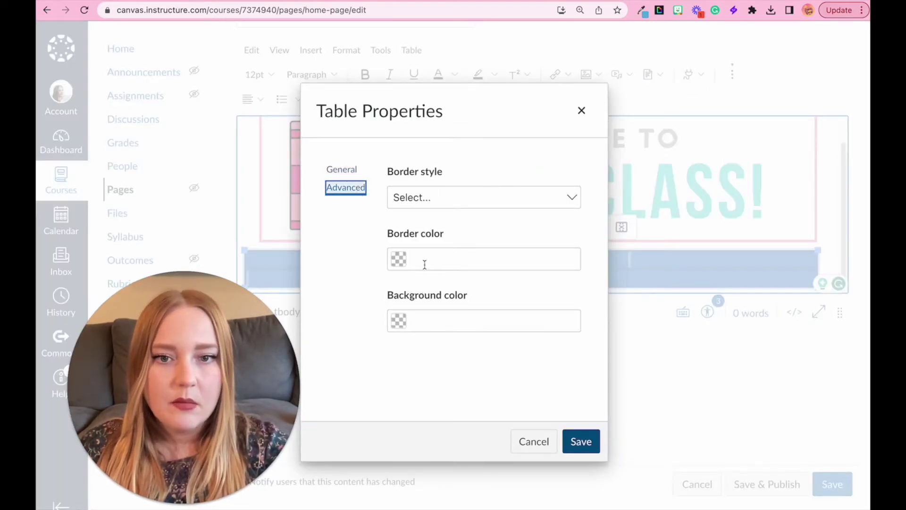
pyautogui.click(399, 260)
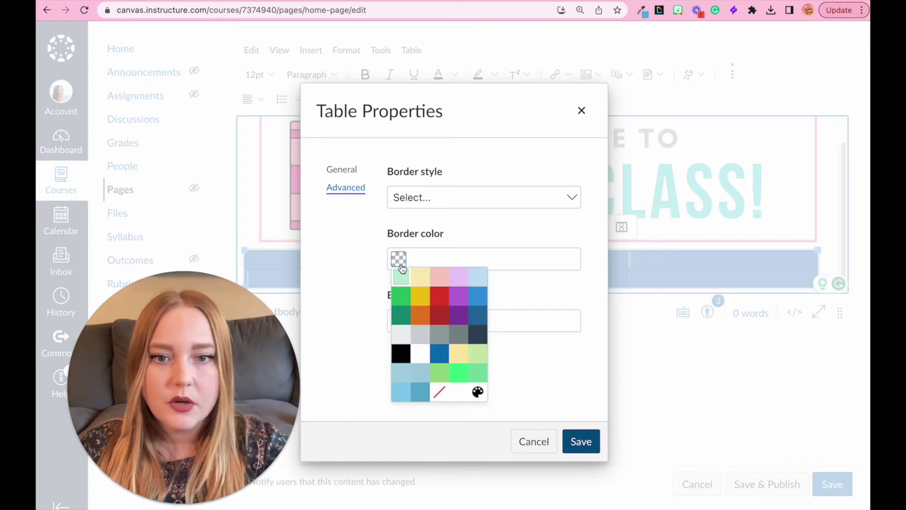
pyautogui.click(421, 356)
pyautogui.click(580, 441)
# Step: Give all six table cells a white #ffffff border colour in Cell Properties
pyautogui.click(605, 259)
pyautogui.click(415, 260)
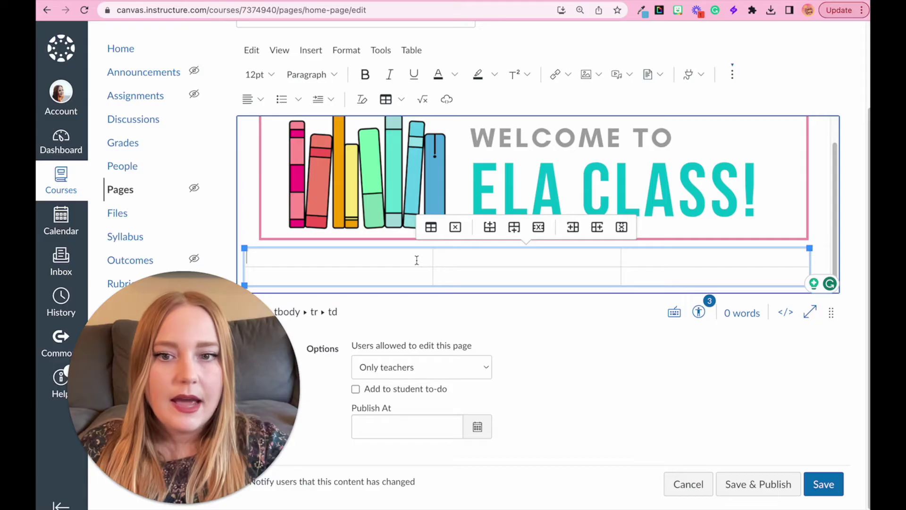
pyautogui.moveTo(416, 260); pyautogui.dragTo(647, 276)
pyautogui.click(732, 74)
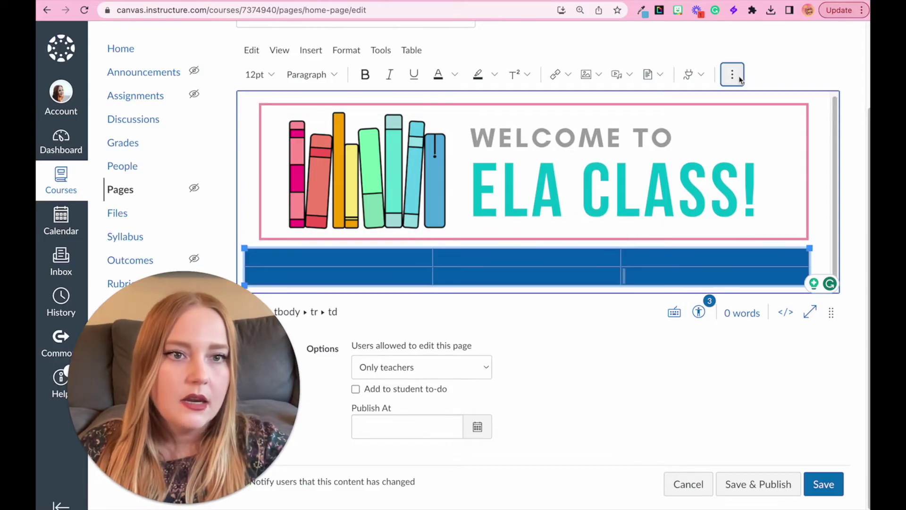
pyautogui.click(388, 99)
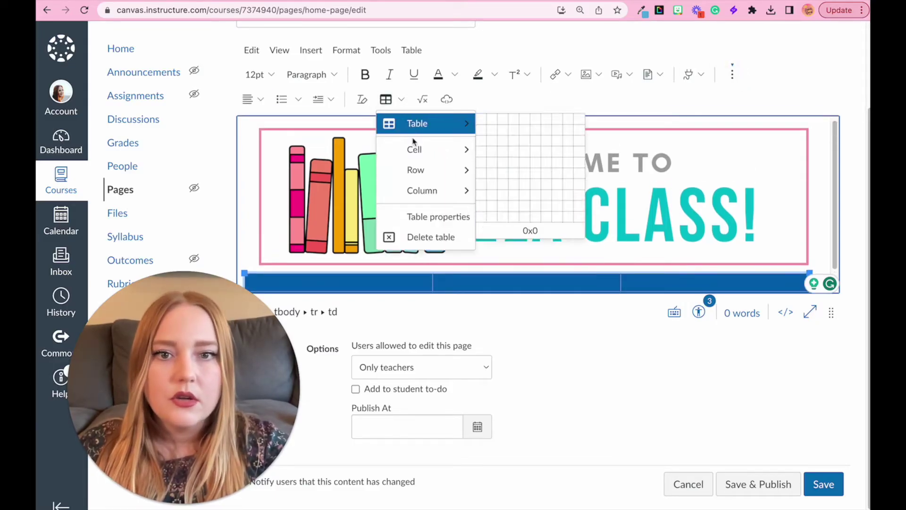
pyautogui.moveTo(413, 149)
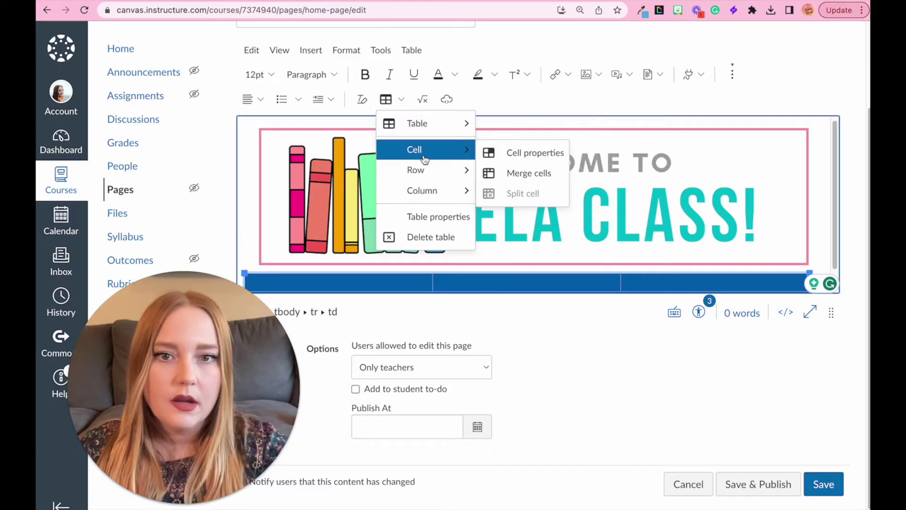
pyautogui.click(518, 155)
pyautogui.click(350, 126)
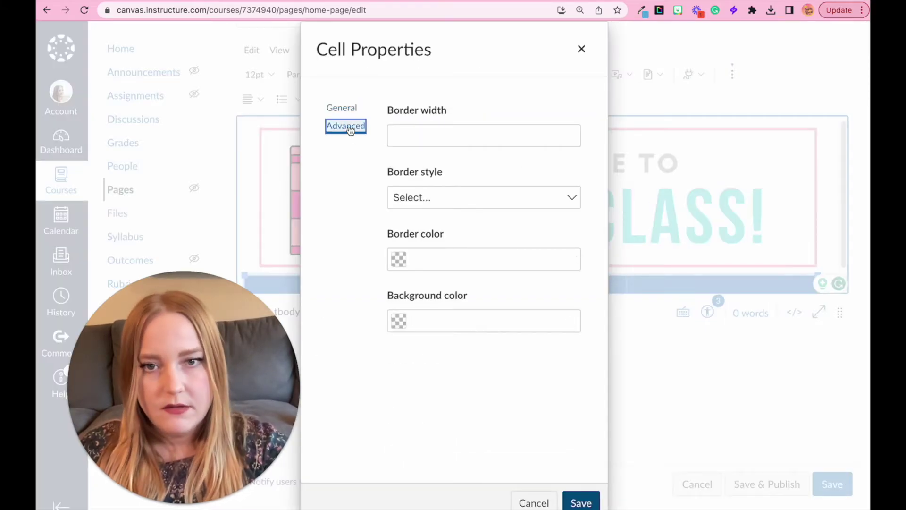
pyautogui.click(398, 259)
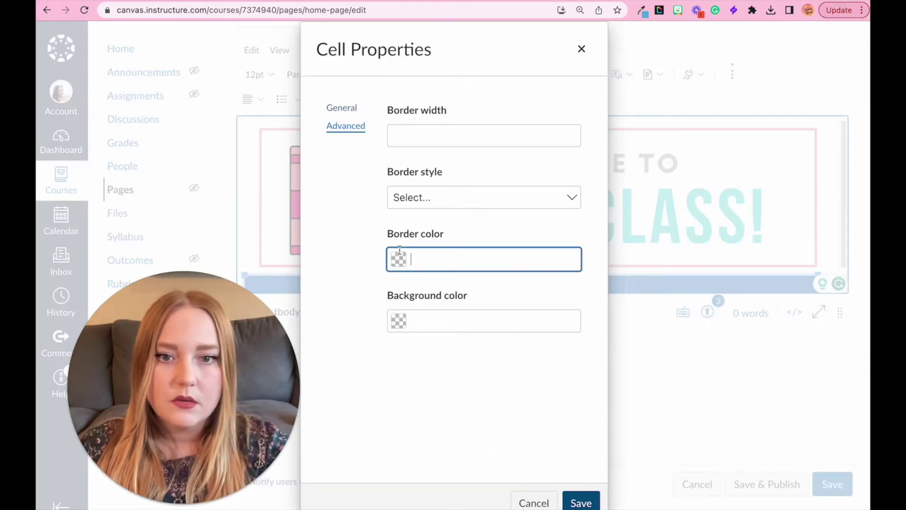
pyautogui.click(421, 354)
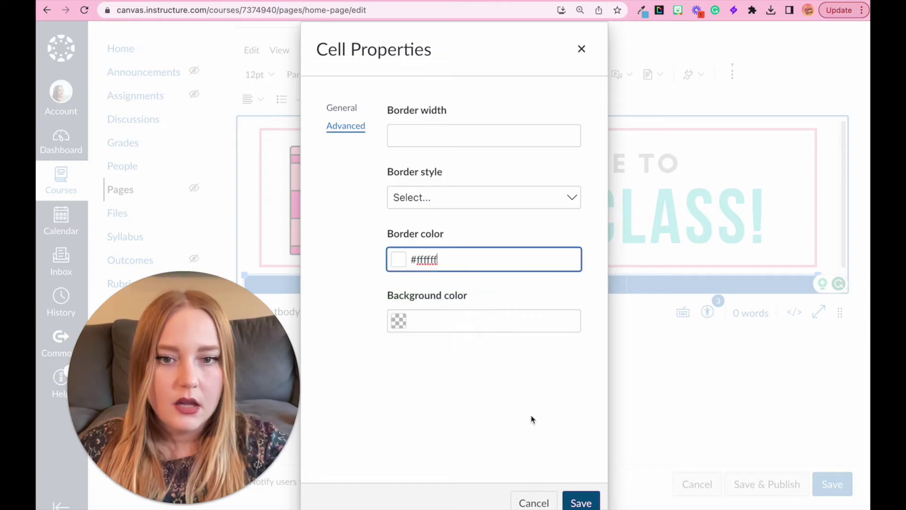
pyautogui.click(578, 496)
pyautogui.click(639, 284)
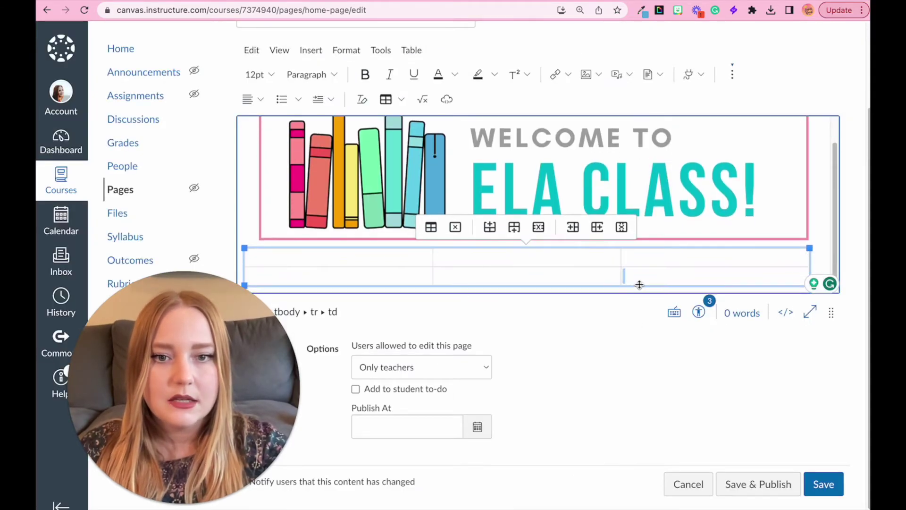
pyautogui.click(814, 228)
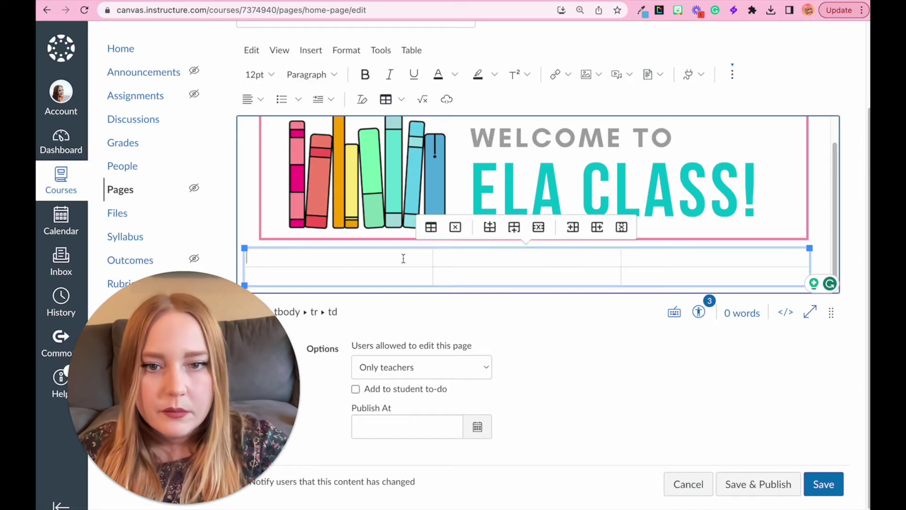
# Step: Set the border style of all table cells to Solid so the gridlines disappear
pyautogui.moveTo(403, 256); pyautogui.dragTo(660, 276)
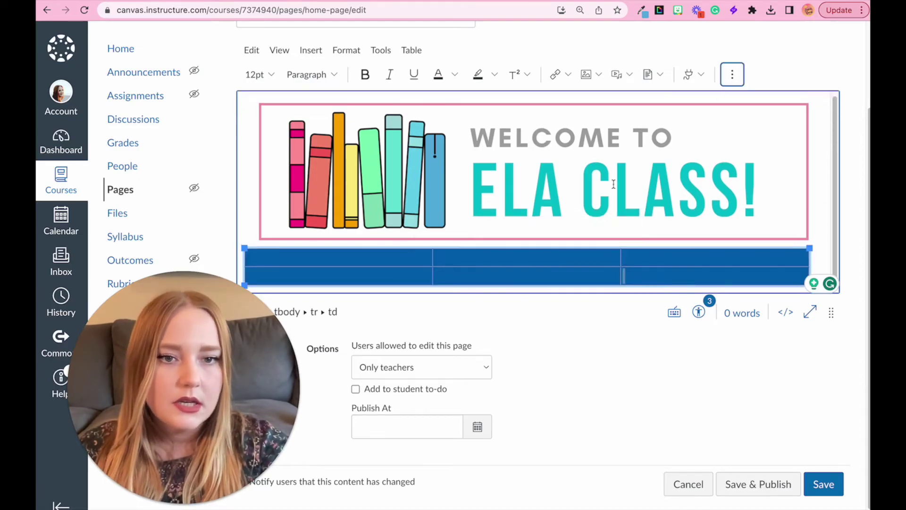
pyautogui.click(401, 99)
pyautogui.moveTo(426, 157)
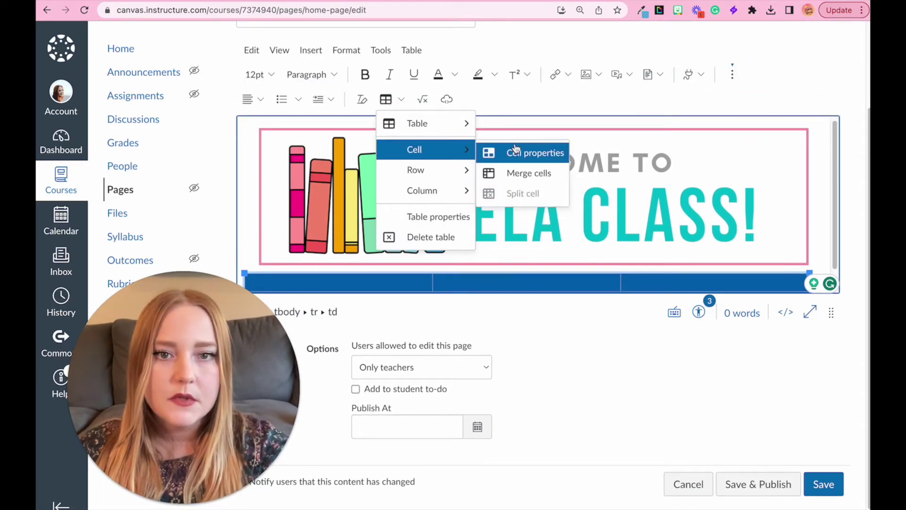
pyautogui.click(505, 149)
pyautogui.click(354, 130)
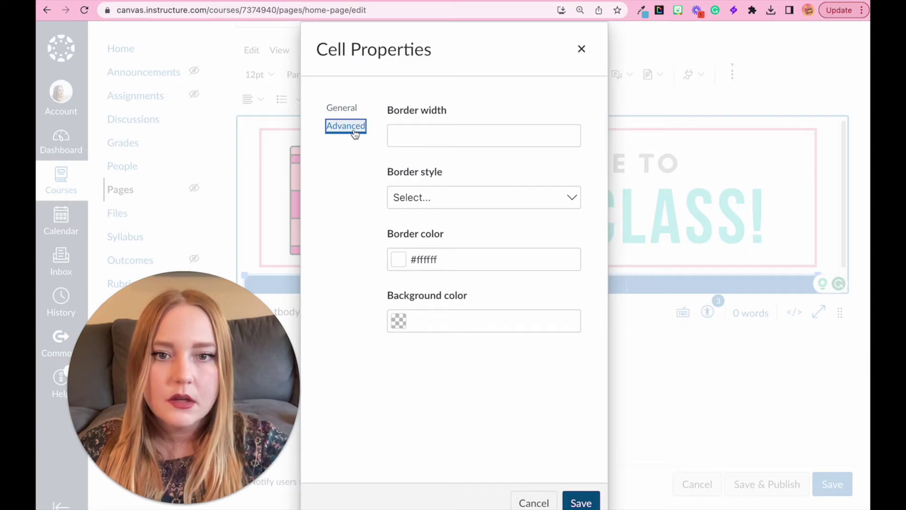
pyautogui.click(419, 199)
pyautogui.click(418, 242)
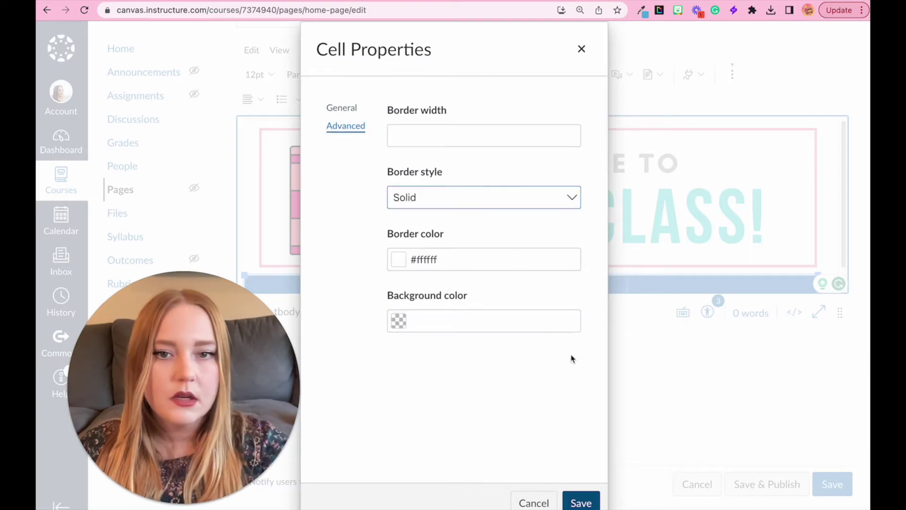
pyautogui.click(580, 500)
pyautogui.click(554, 280)
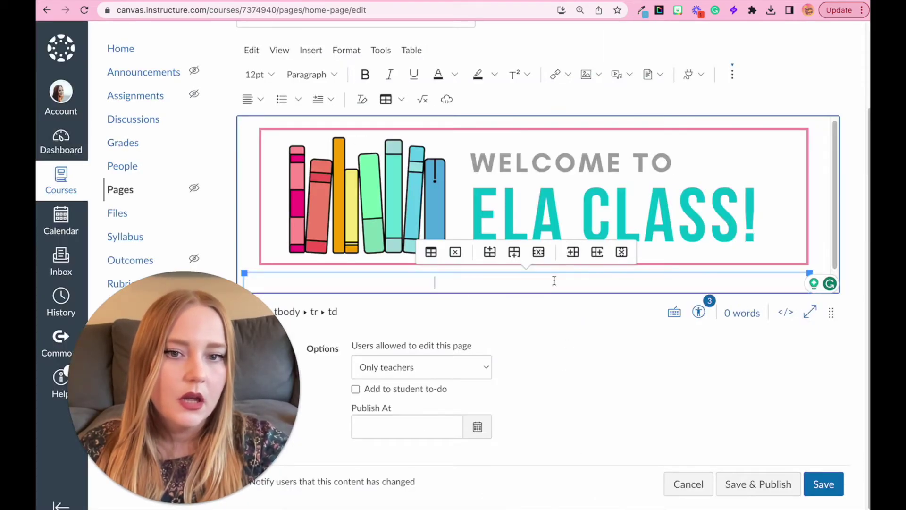
pyautogui.scroll(-1, 554, 280)
pyautogui.click(823, 205)
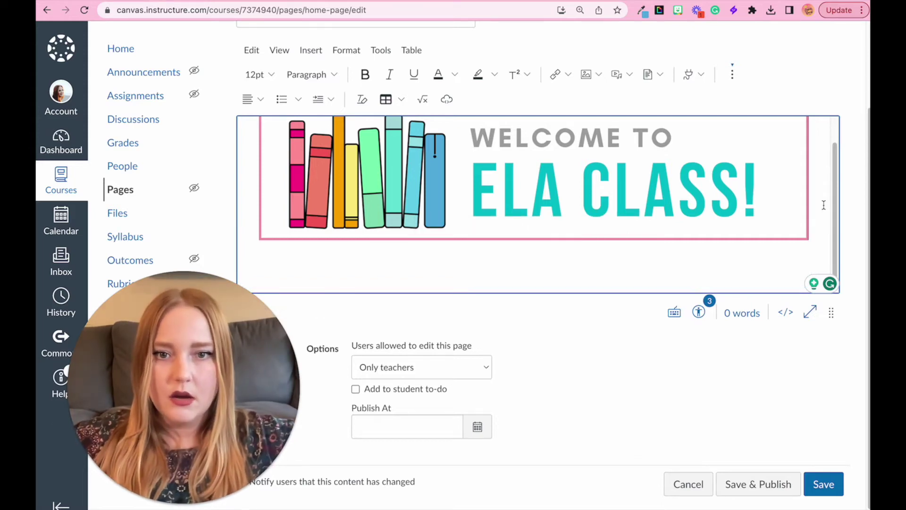
pyautogui.click(291, 263)
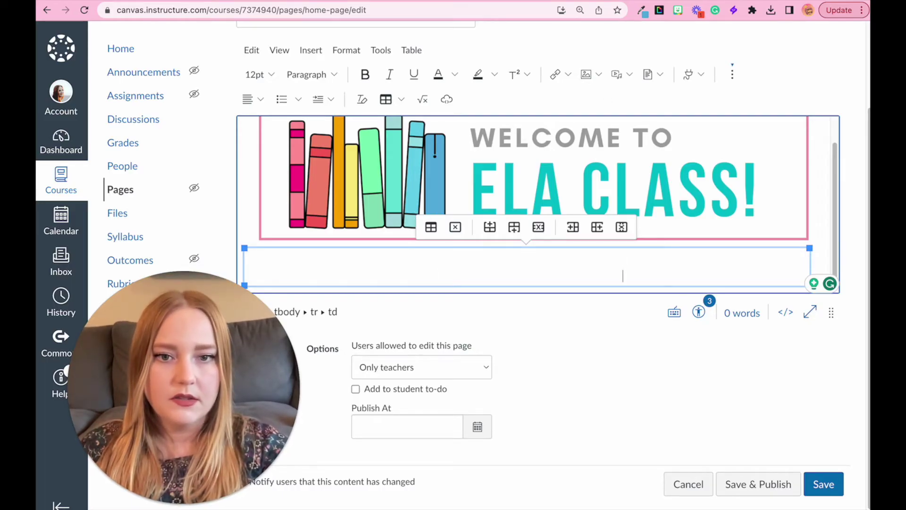
pyautogui.click(278, 258)
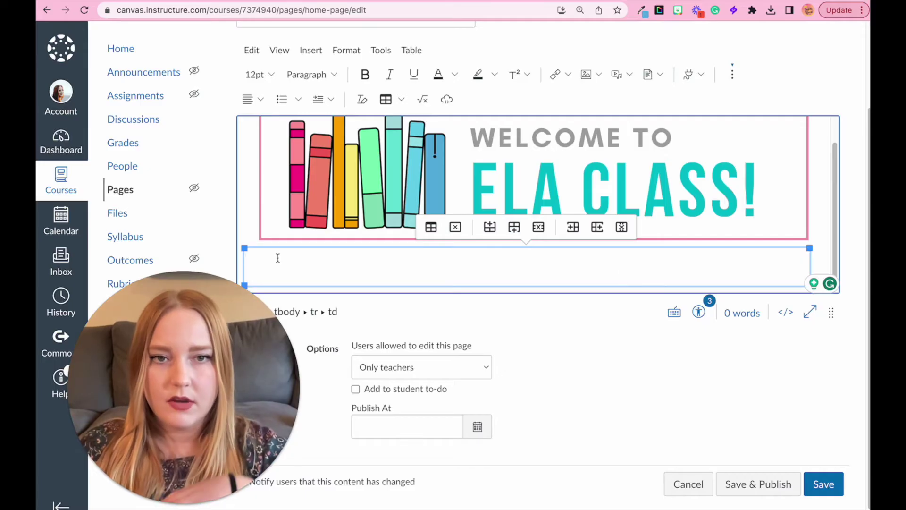
# Step: Upload 1.png, the READING tile, into the table's first cell
pyautogui.click(588, 74)
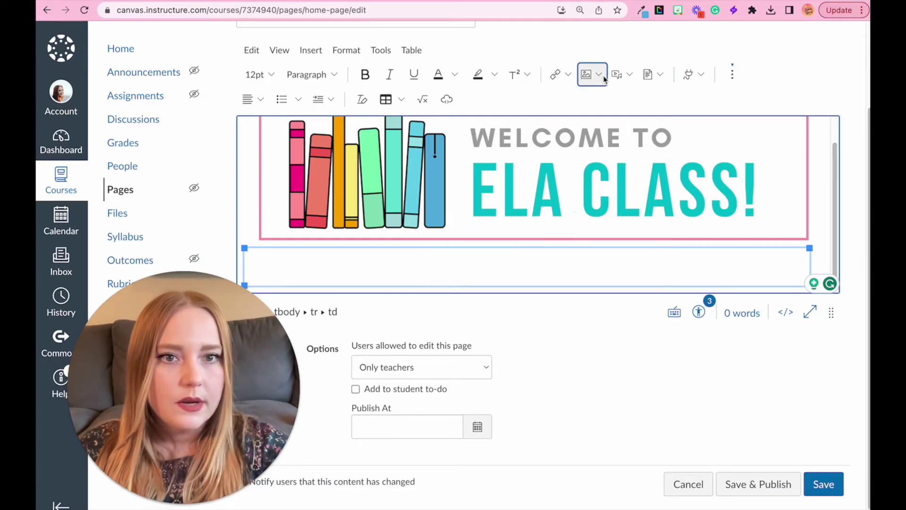
pyautogui.click(604, 110)
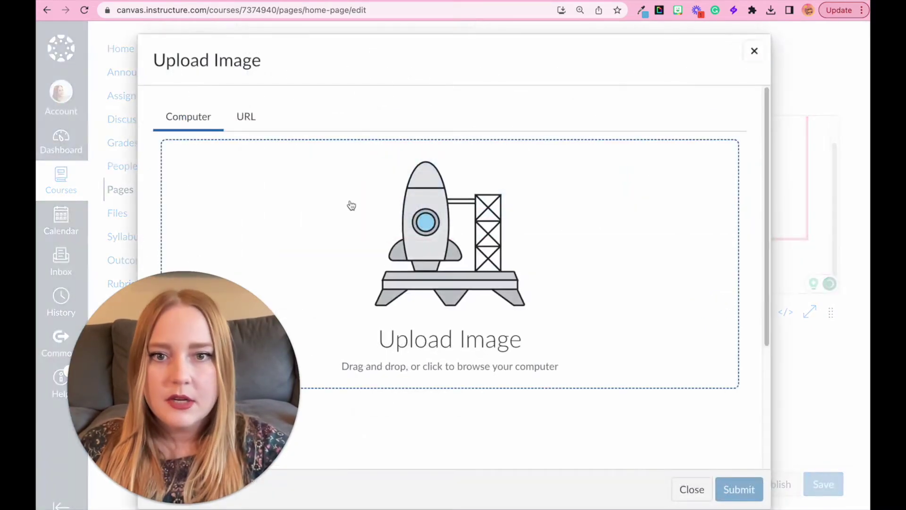
pyautogui.click(348, 204)
pyautogui.click(333, 184)
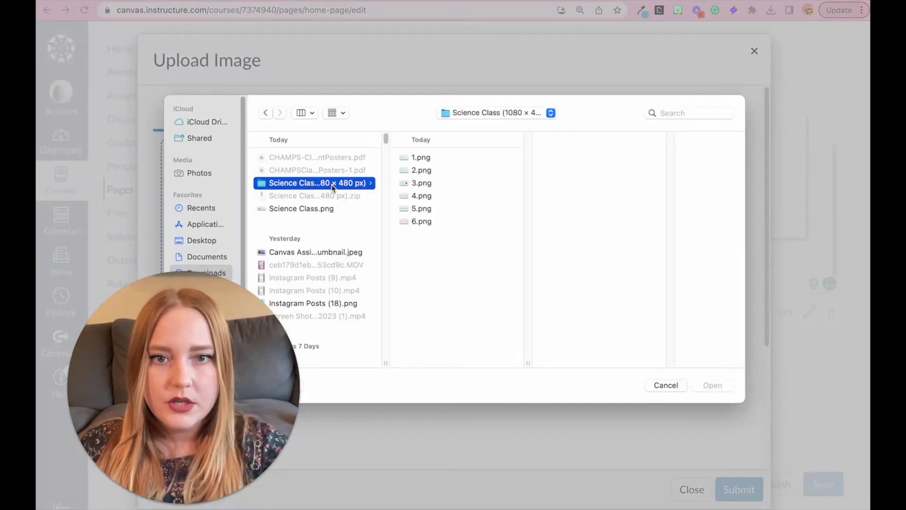
pyautogui.click(449, 157)
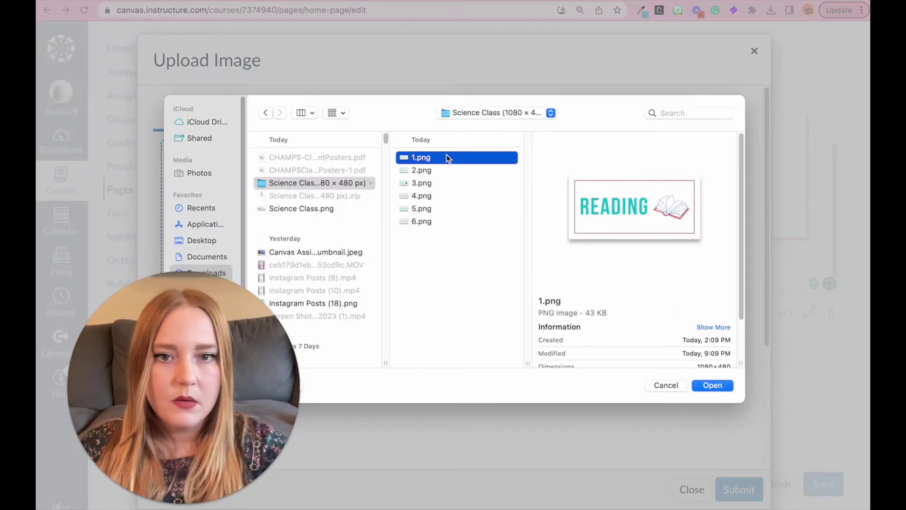
pyautogui.click(715, 390)
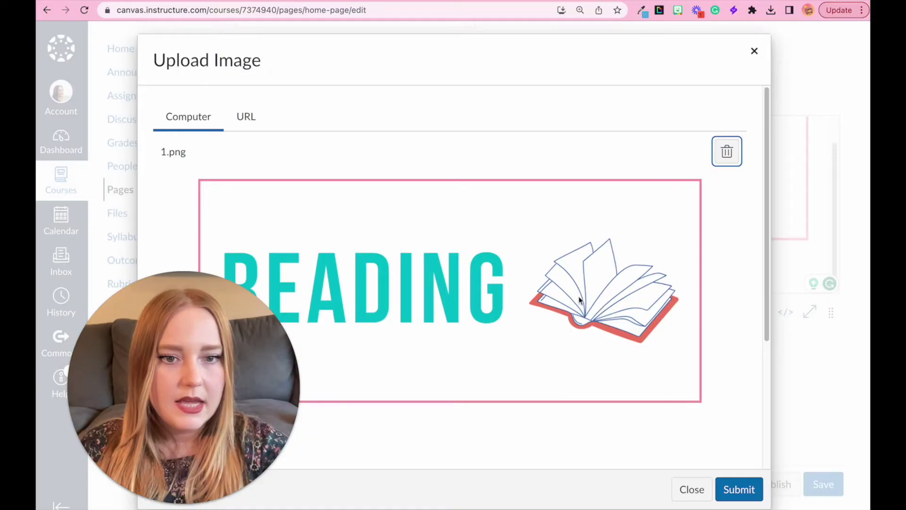
pyautogui.click(731, 487)
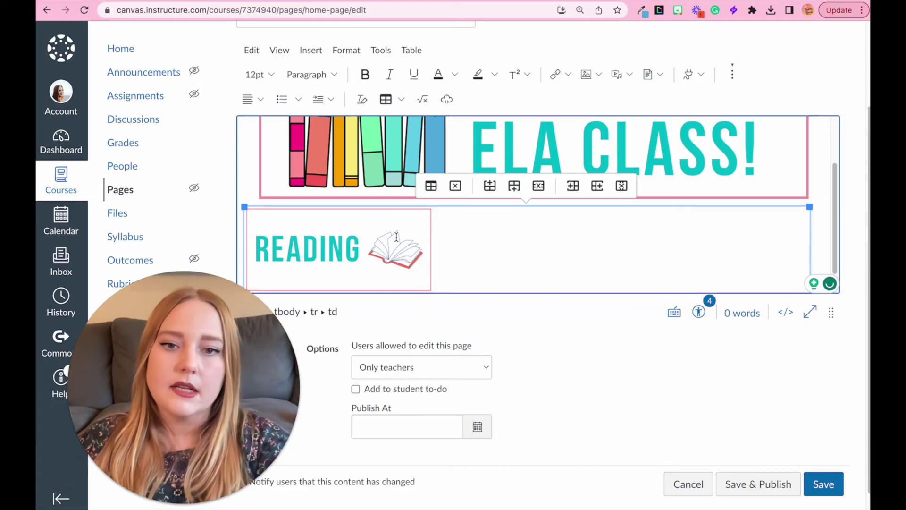
# Step: Size the READING image to 100% width
pyautogui.click(396, 237)
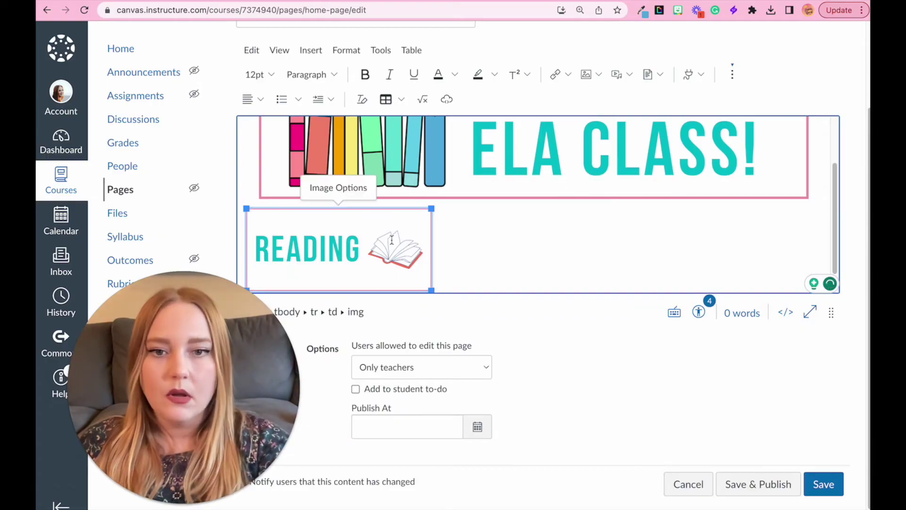
pyautogui.scroll(-1, 368, 203)
pyautogui.click(343, 163)
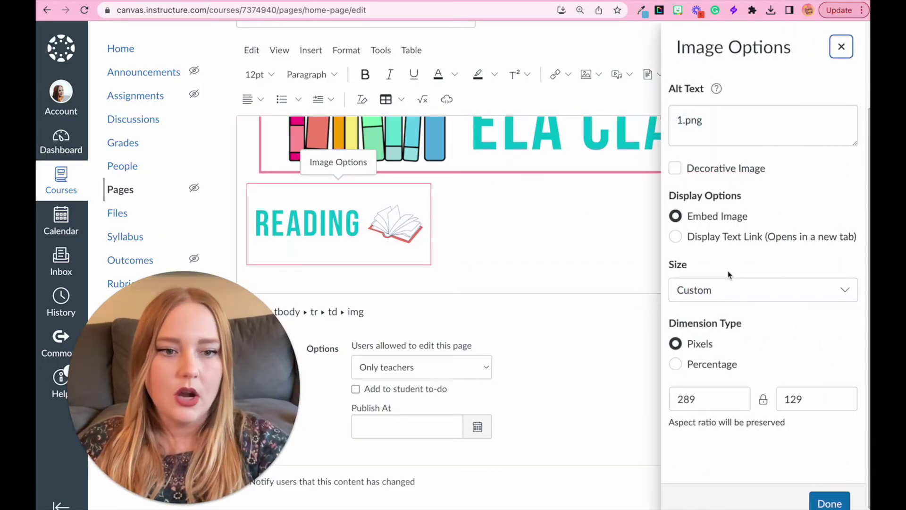
pyautogui.click(675, 364)
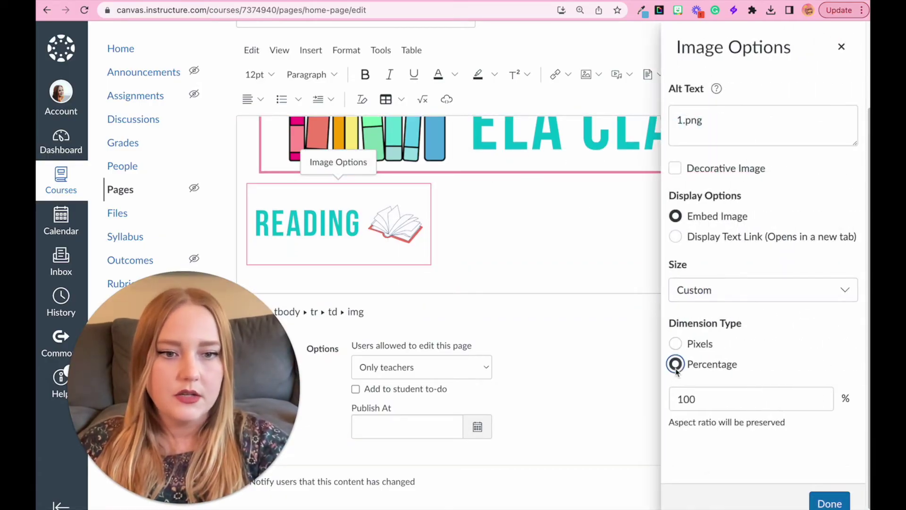
pyautogui.click(827, 503)
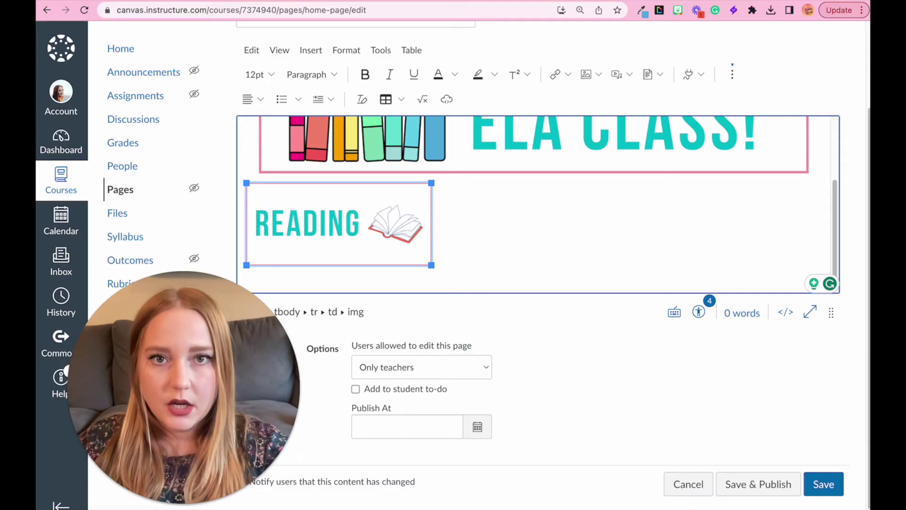
pyautogui.click(524, 236)
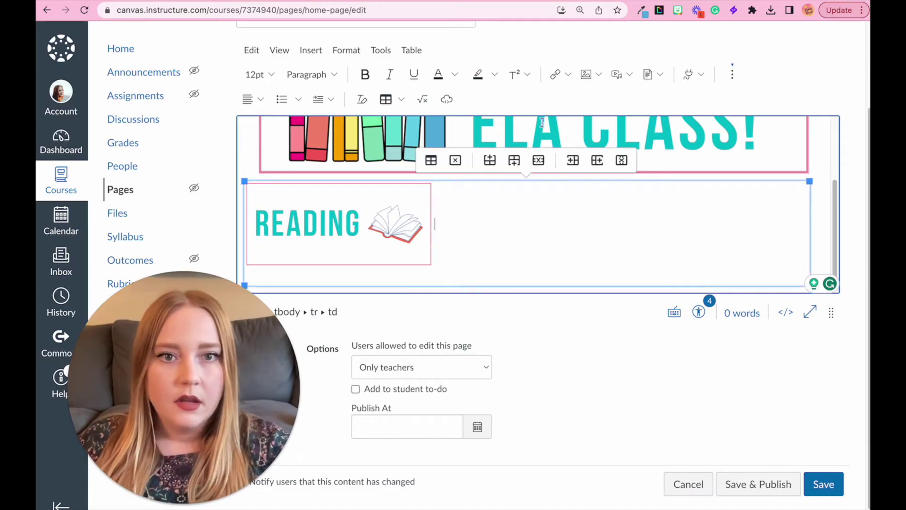
# Step: Upload 2.png, the WRITING tile, into the cell beside READING
pyautogui.click(598, 74)
pyautogui.click(602, 100)
pyautogui.click(508, 236)
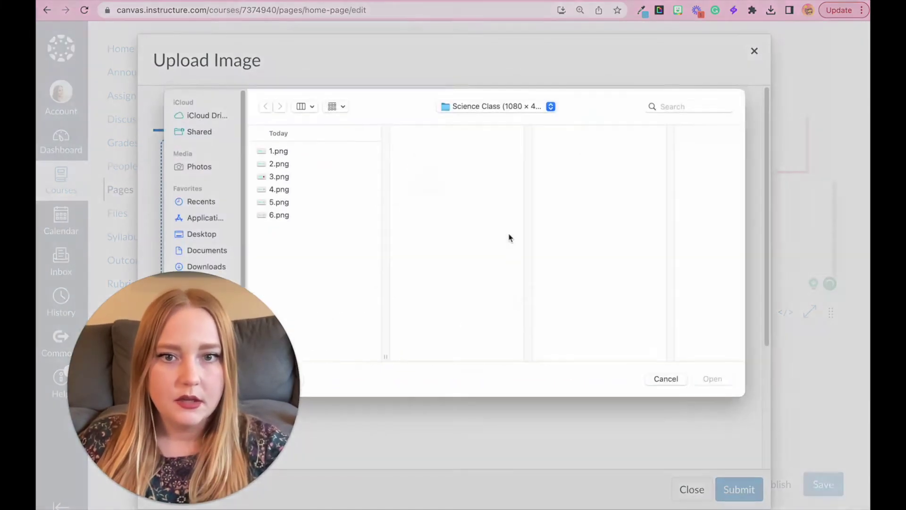
pyautogui.click(274, 171)
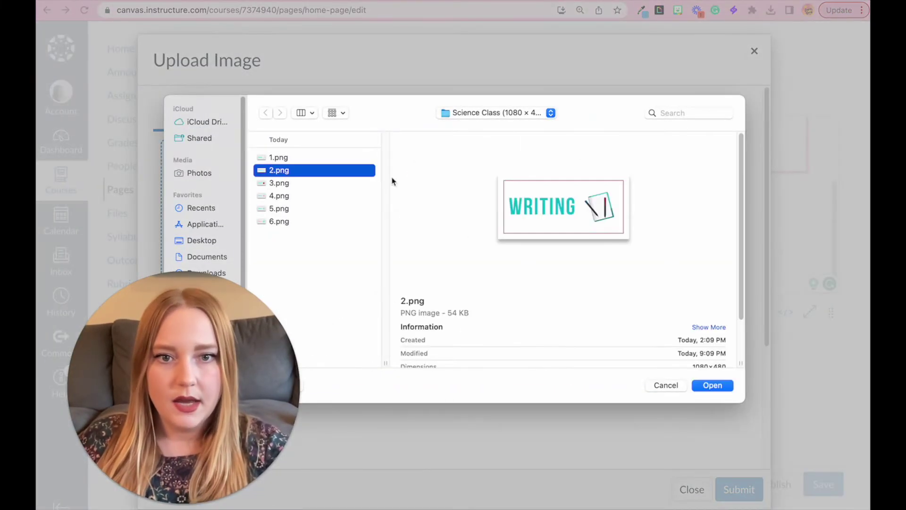
pyautogui.click(712, 384)
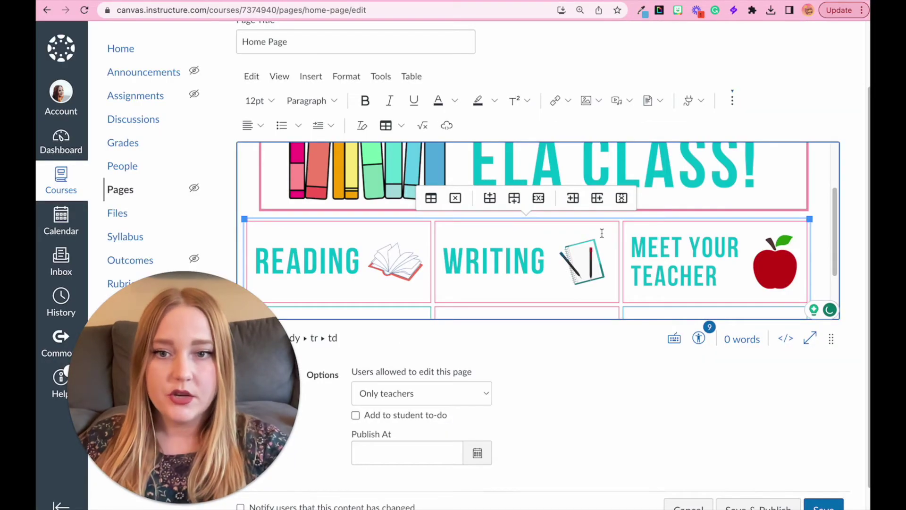
pyautogui.scroll(-2, 602, 234)
pyautogui.scroll(1, 805, 150)
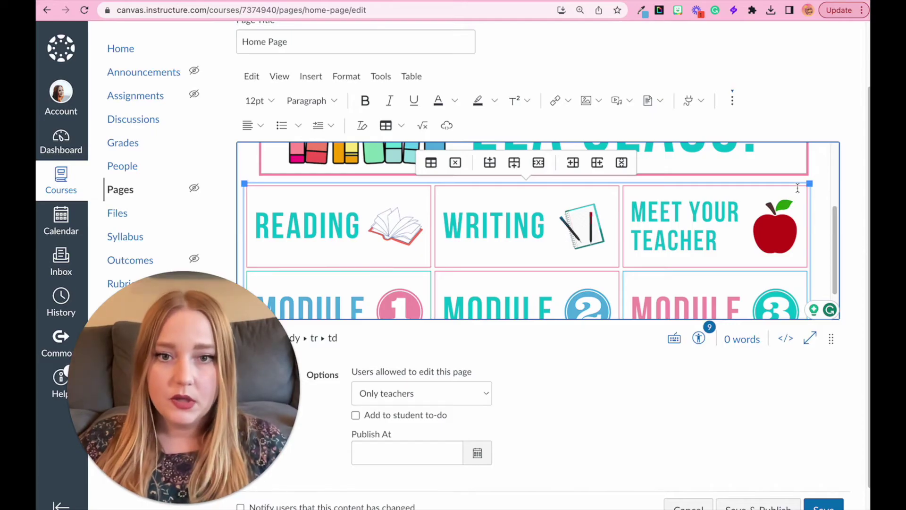
# Step: Set the tile table's alignment to Center and save the Home Page
pyautogui.click(431, 163)
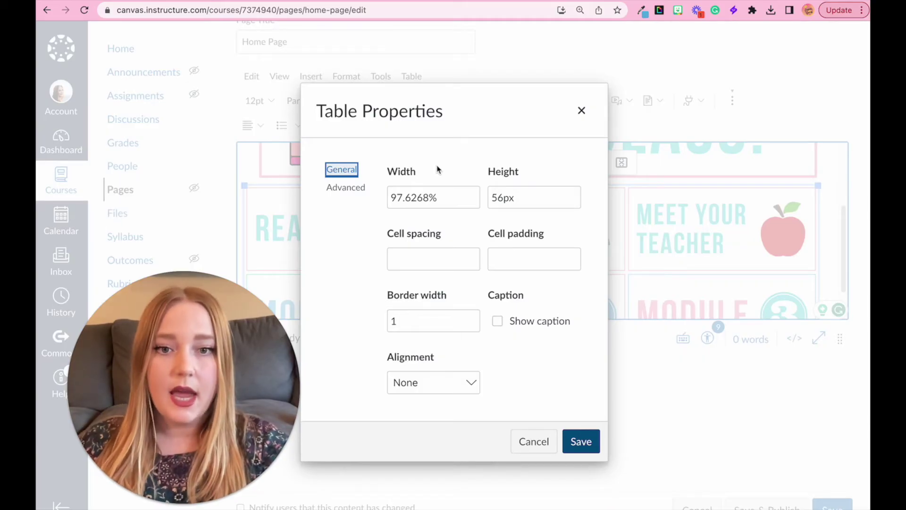
pyautogui.click(406, 389)
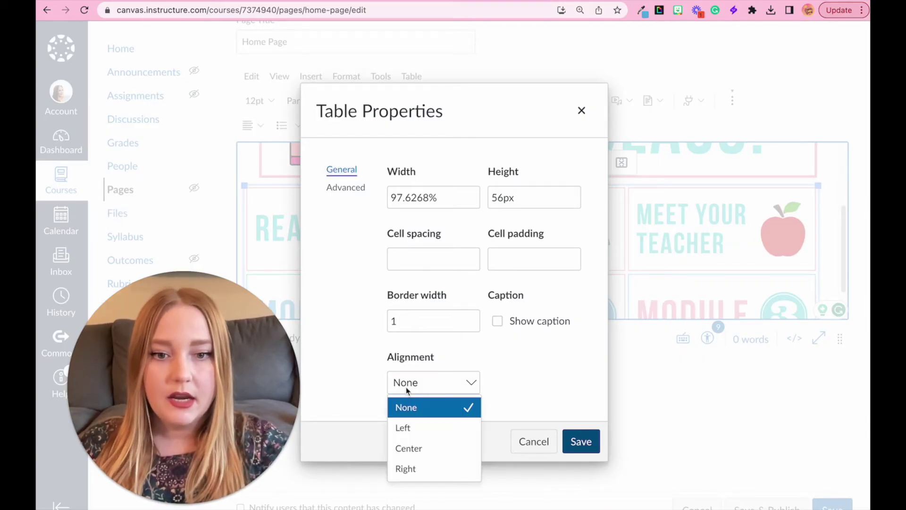
pyautogui.click(411, 446)
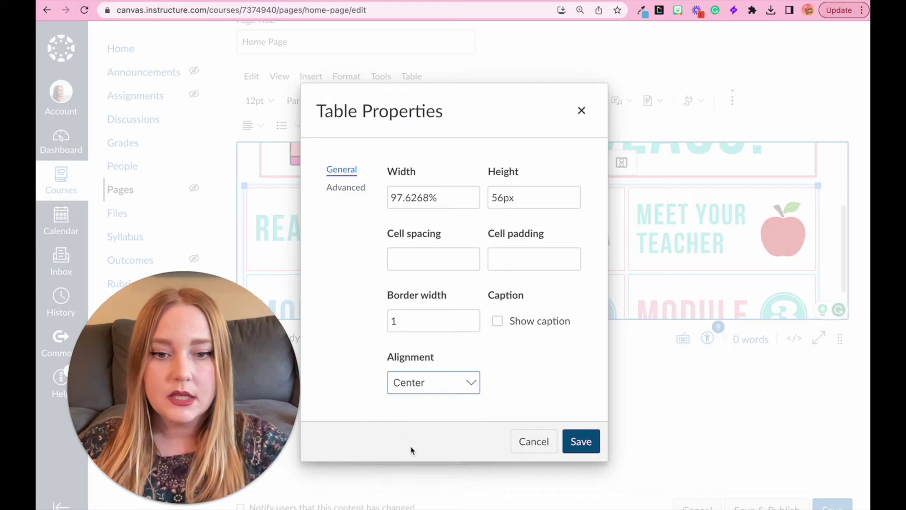
pyautogui.click(581, 440)
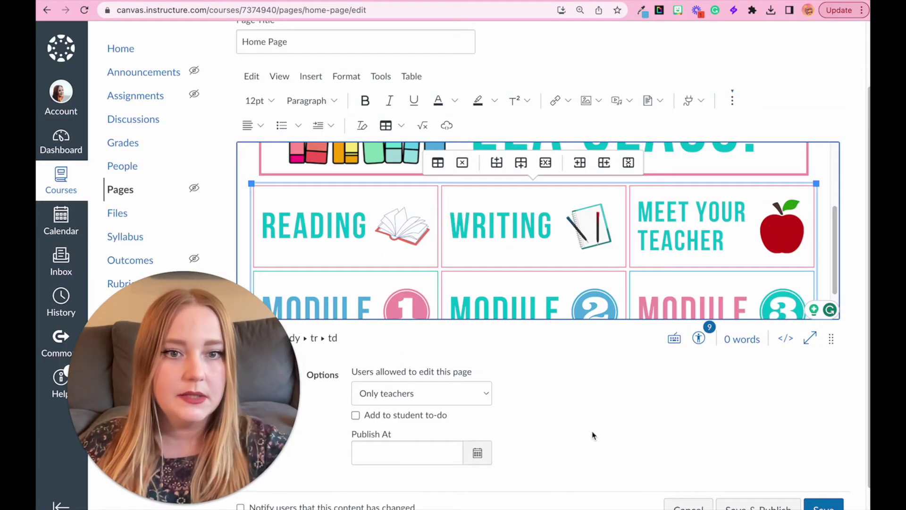
pyautogui.scroll(-2, 832, 456)
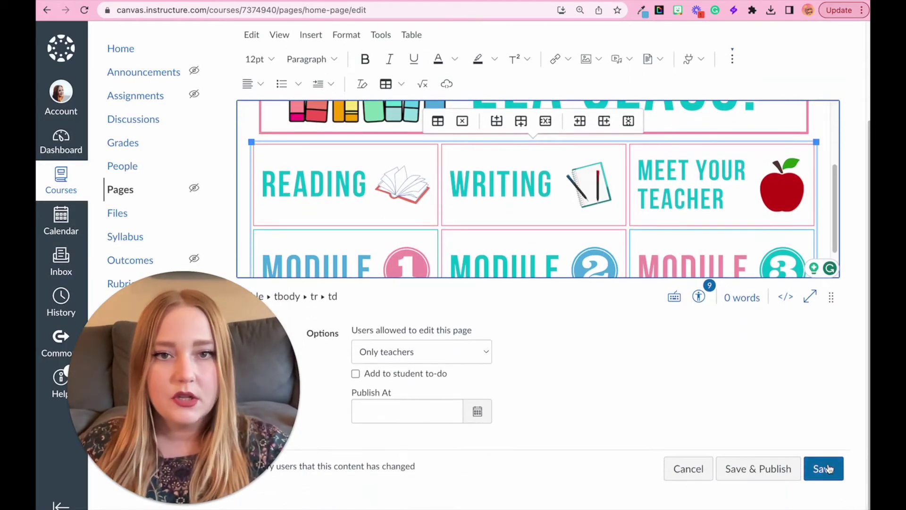
pyautogui.click(827, 468)
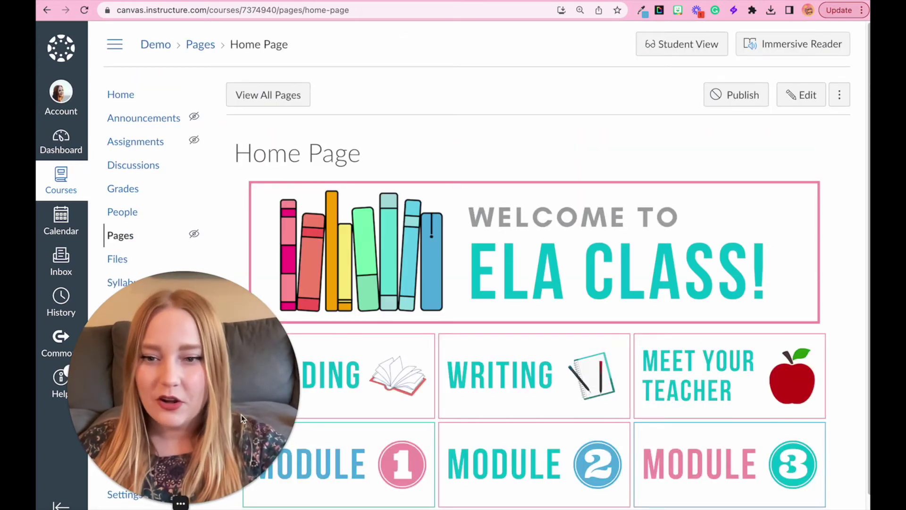
# Step: Review the saved Home Page with the ELA Class banner above the six-tile grid
pyautogui.click(160, 504)
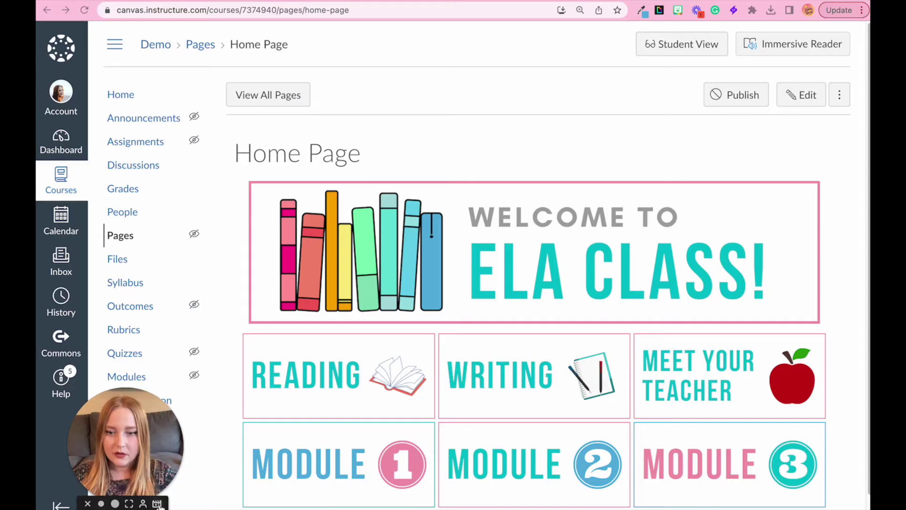
pyautogui.scroll(-1, 430, 378)
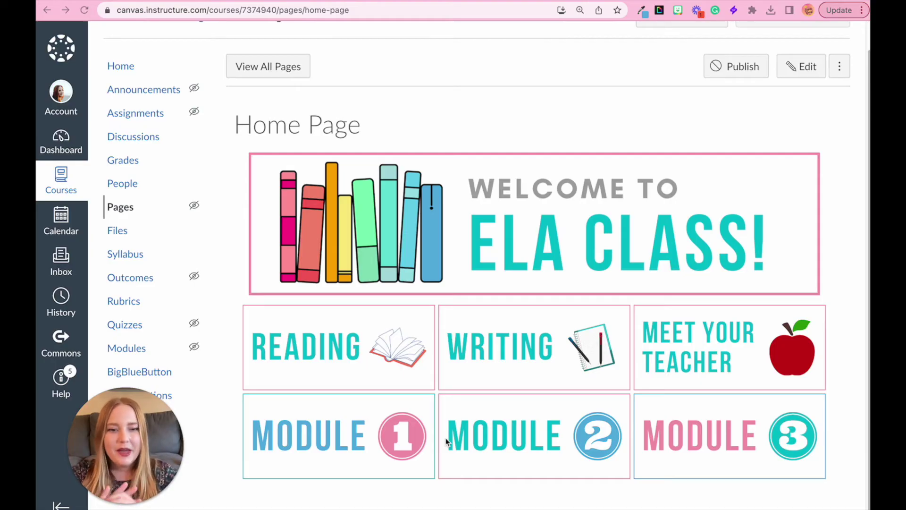
# Step: Add the line 'Welcome to class! What my class is all about!' on a new line below the banner
pyautogui.click(807, 66)
pyautogui.scroll(-3, 522, 302)
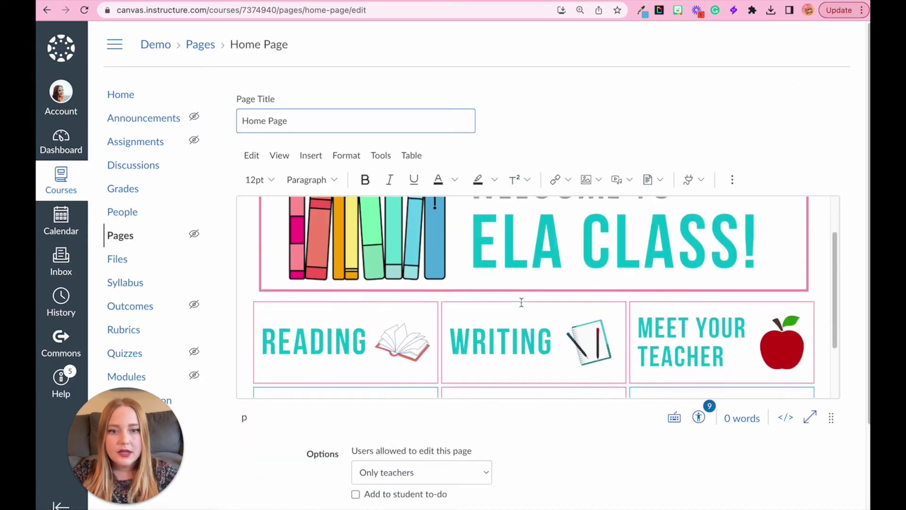
pyautogui.click(802, 220)
pyautogui.press('Return')
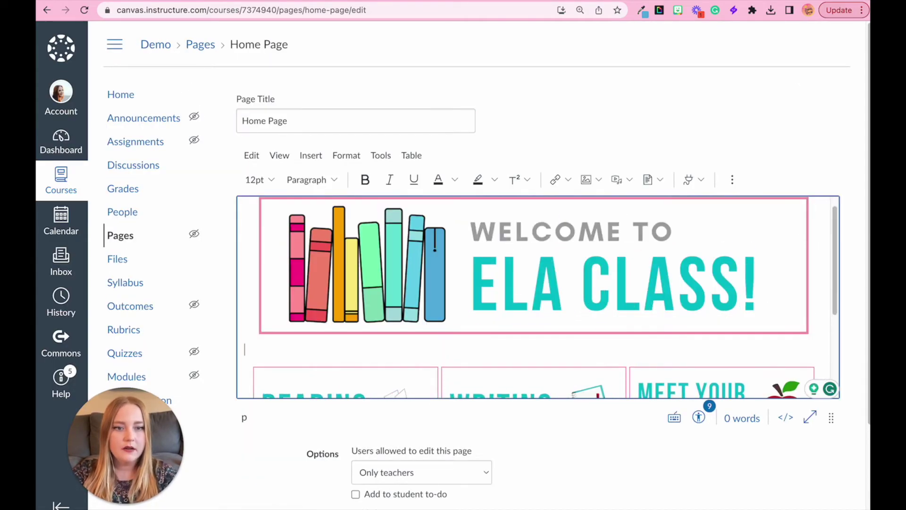
pyautogui.scroll(-3, 540, 296)
pyautogui.scroll(1, 540, 296)
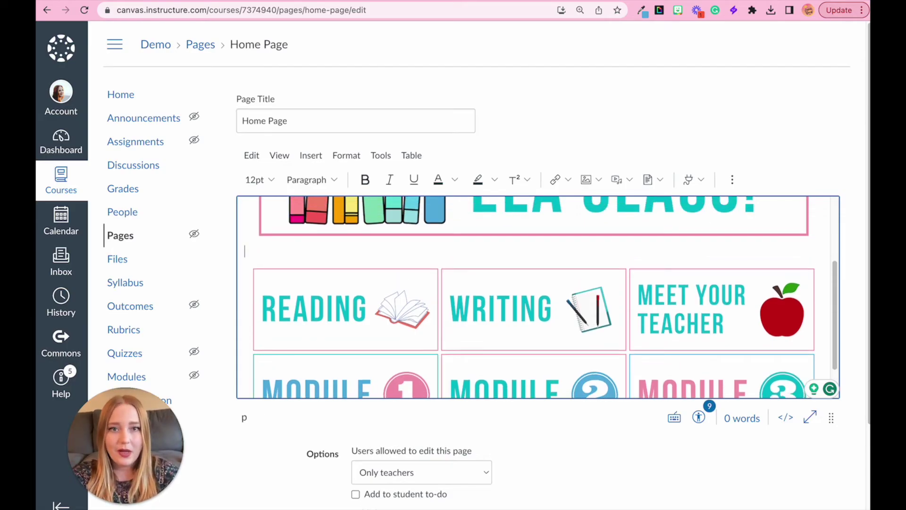
pyautogui.write('WElc')
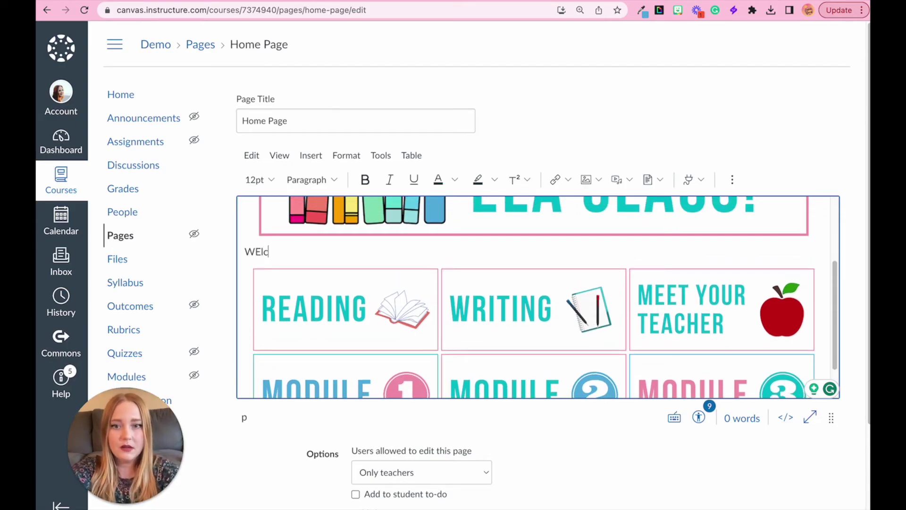
pyautogui.write('ome to ')
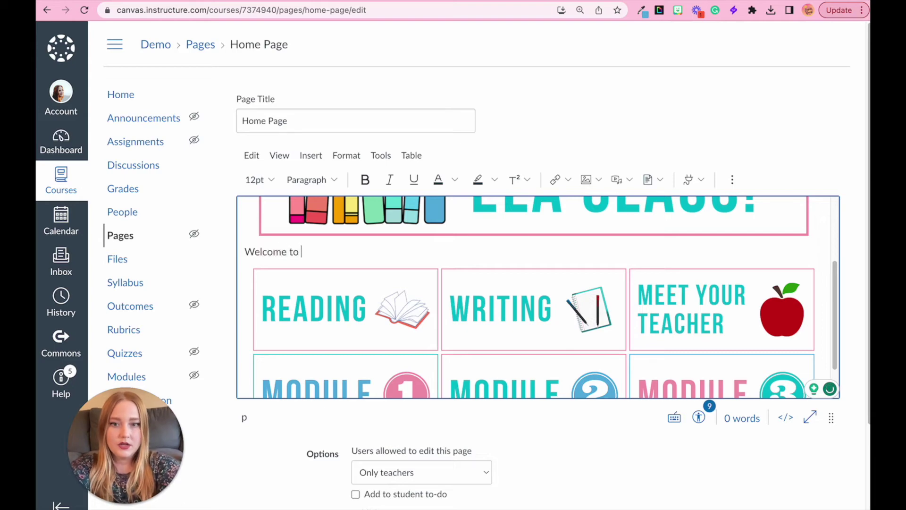
pyautogui.write('class! ')
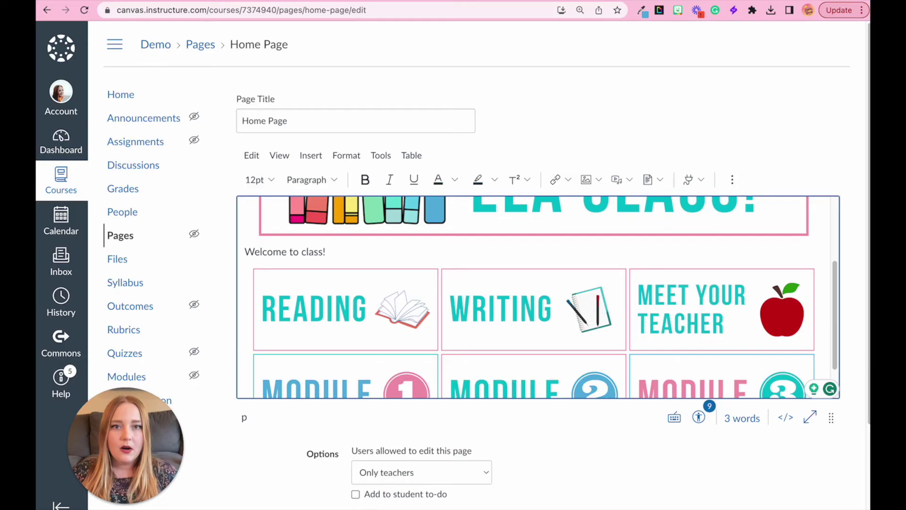
pyautogui.write('What my class is all about!')
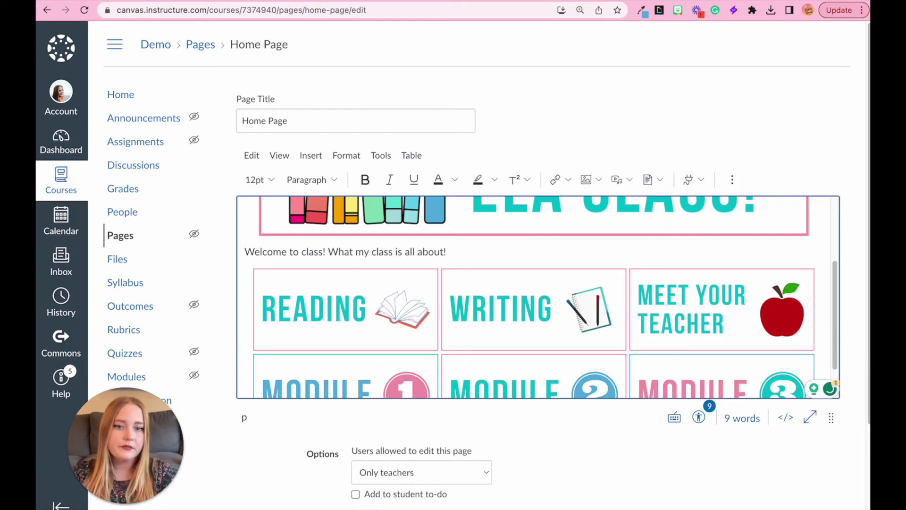
pyautogui.scroll(-3, 803, 207)
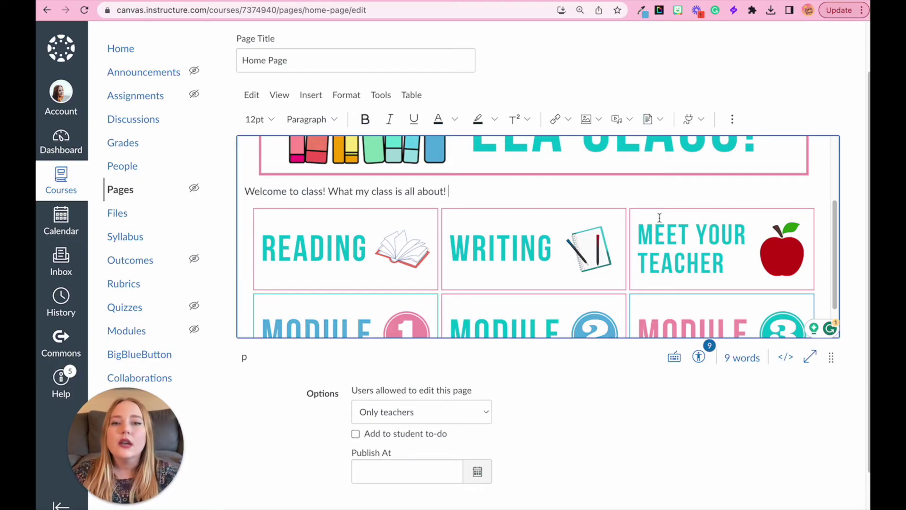
pyautogui.scroll(-2, 592, 225)
# Step: Browse course assignments, quizzes and modules as possible link targets for the READING tile image
pyautogui.click(398, 222)
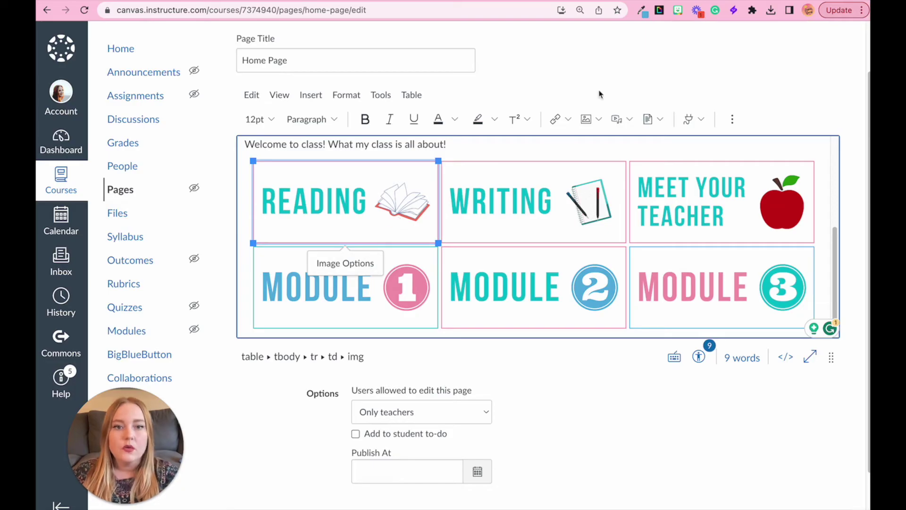
pyautogui.click(569, 120)
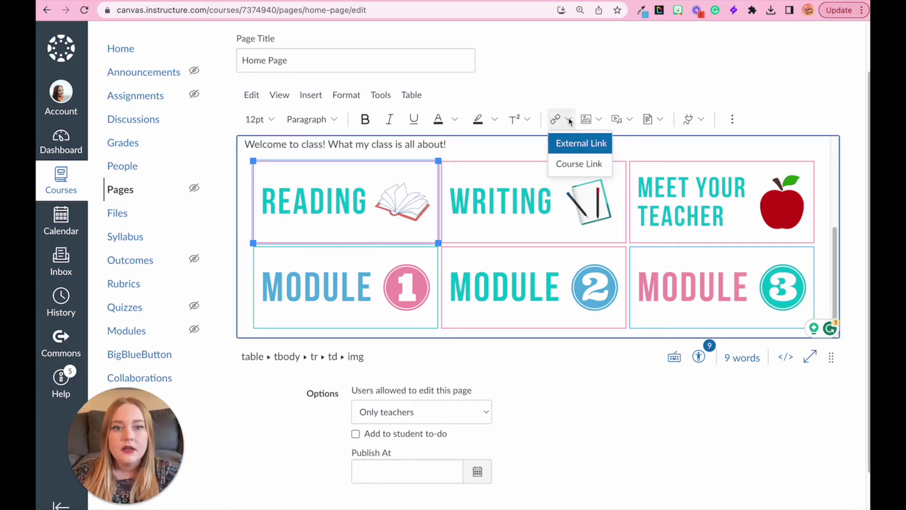
pyautogui.click(579, 164)
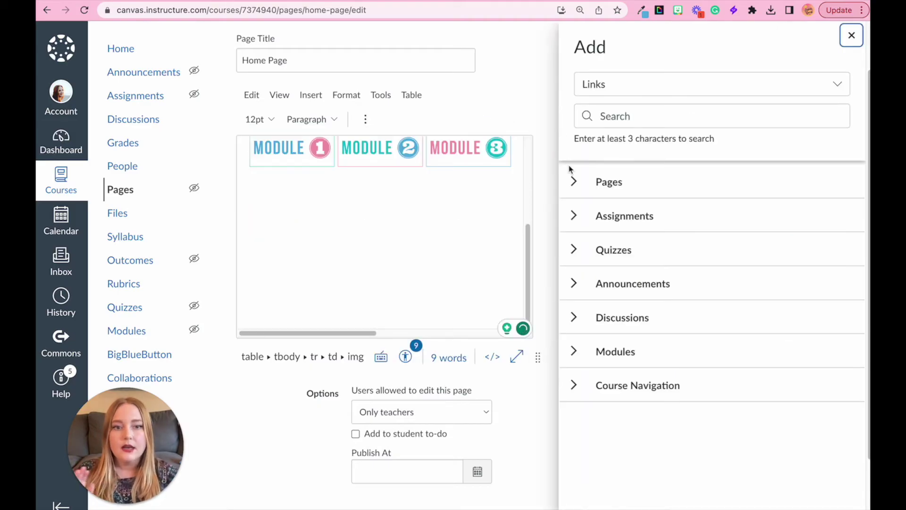
pyautogui.click(574, 215)
pyautogui.click(573, 297)
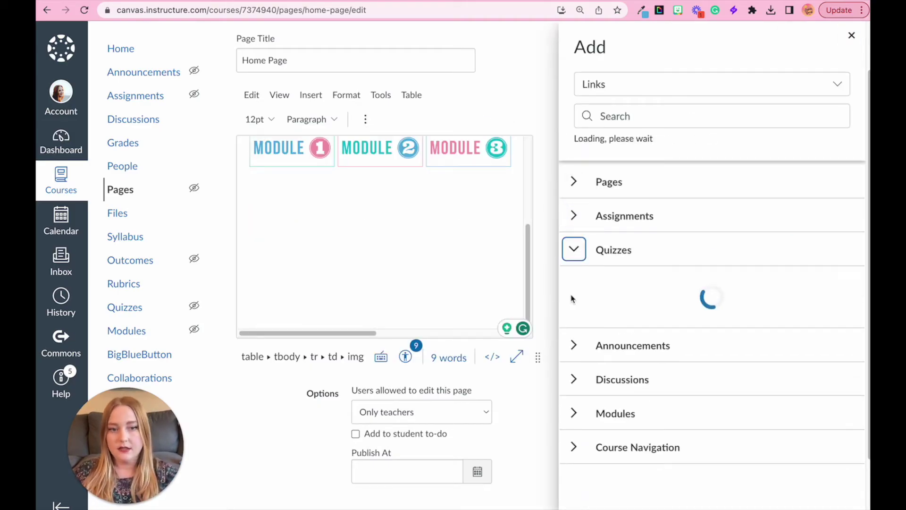
pyautogui.click(573, 250)
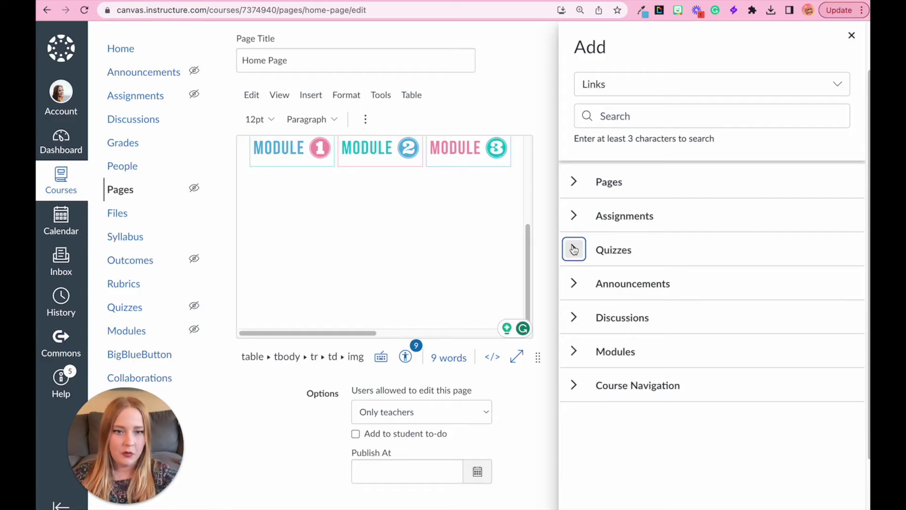
pyautogui.click(574, 350)
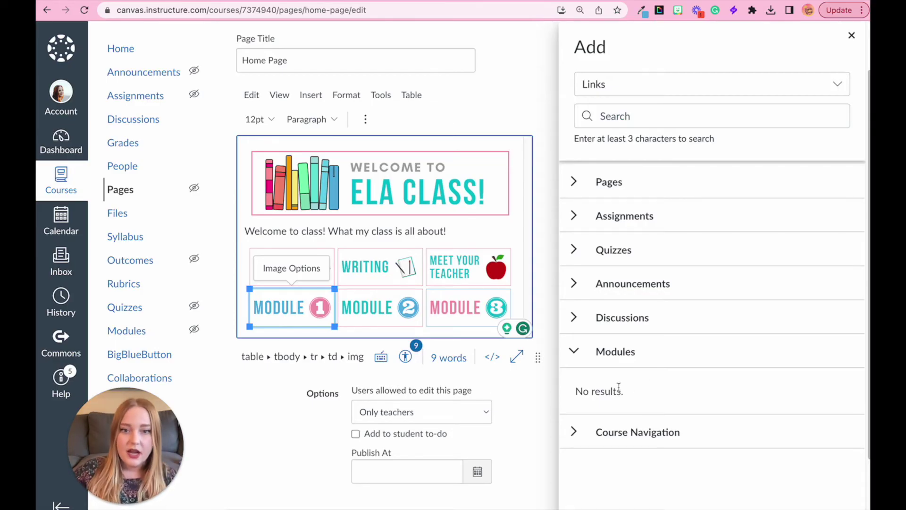
pyautogui.click(357, 250)
pyautogui.click(310, 260)
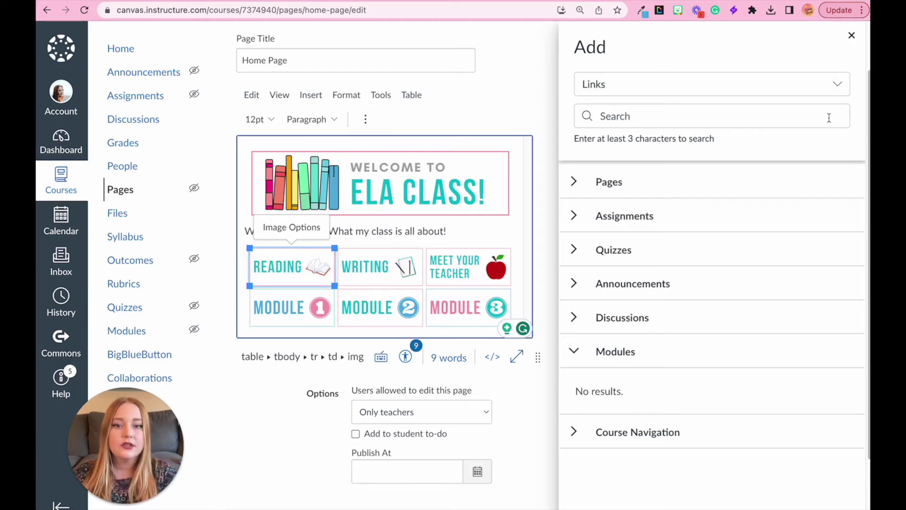
# Step: Close the links panel, deselect the READING tile without linking it, and save the Home Page
pyautogui.click(851, 35)
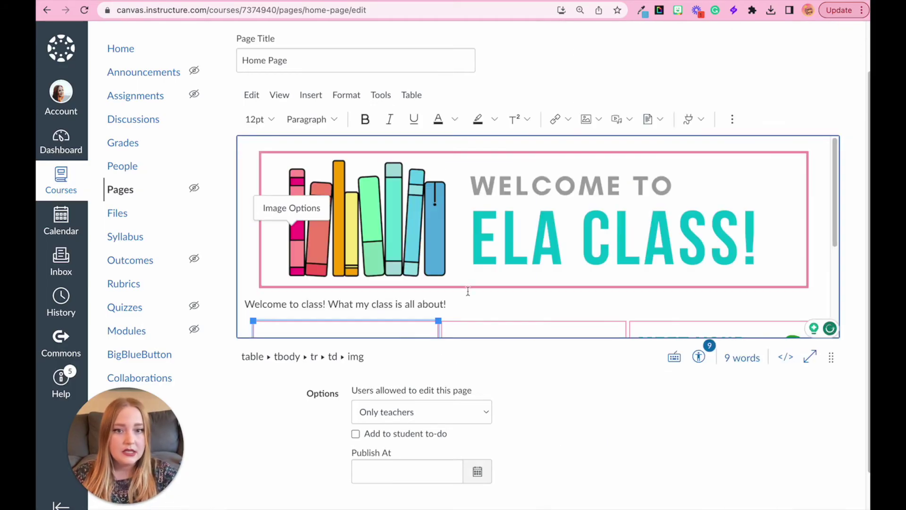
pyautogui.scroll(-2, 467, 291)
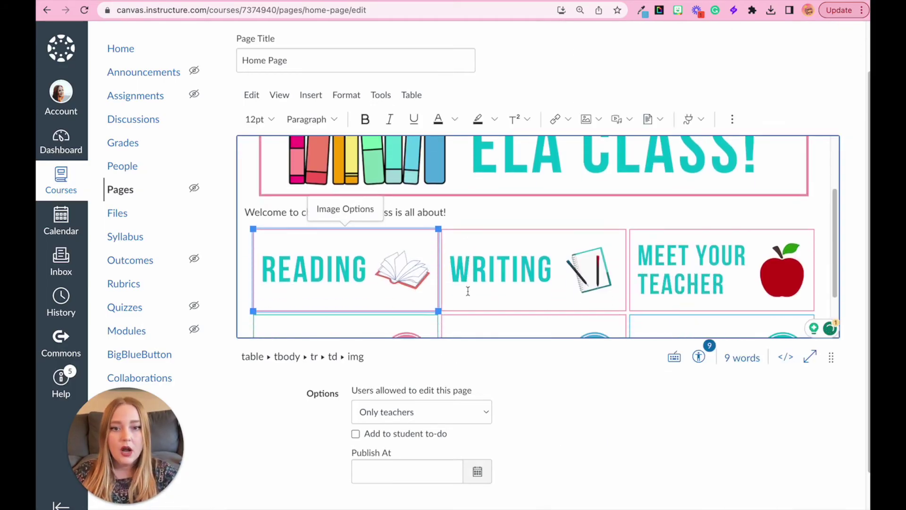
pyautogui.click(568, 120)
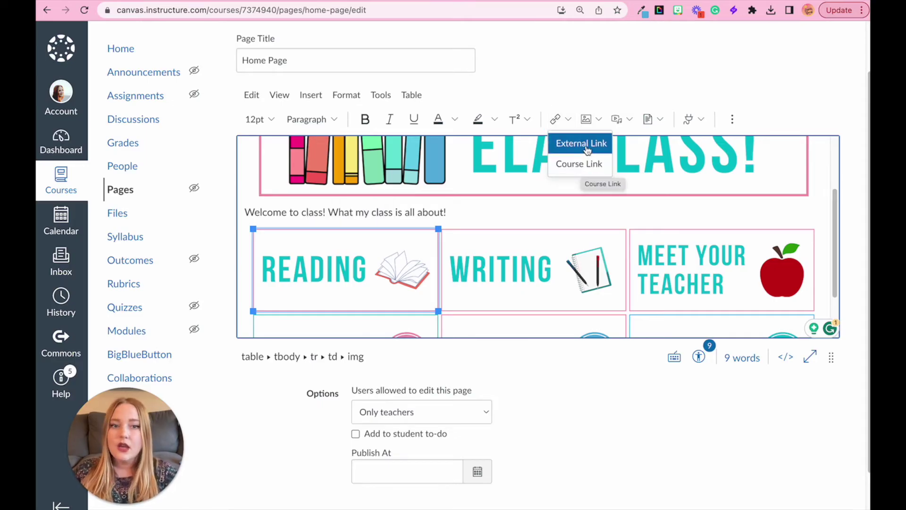
pyautogui.click(543, 207)
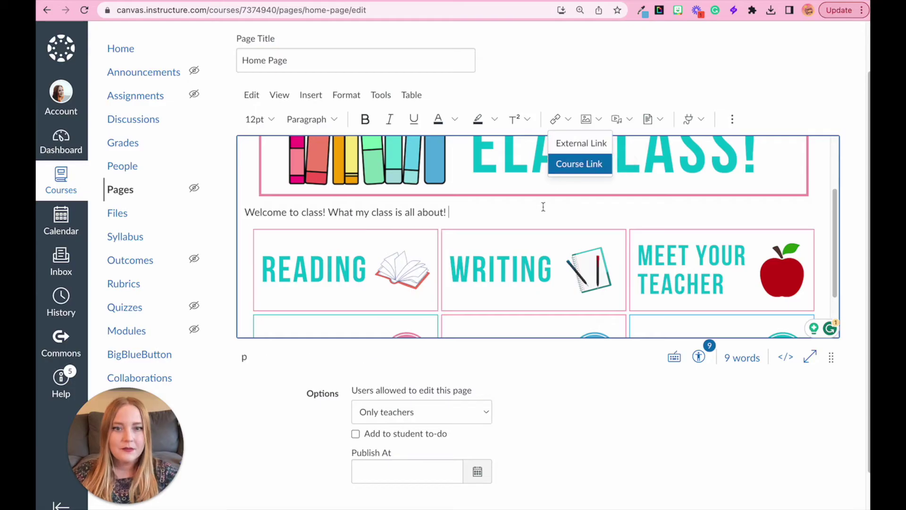
pyautogui.scroll(-3, 552, 212)
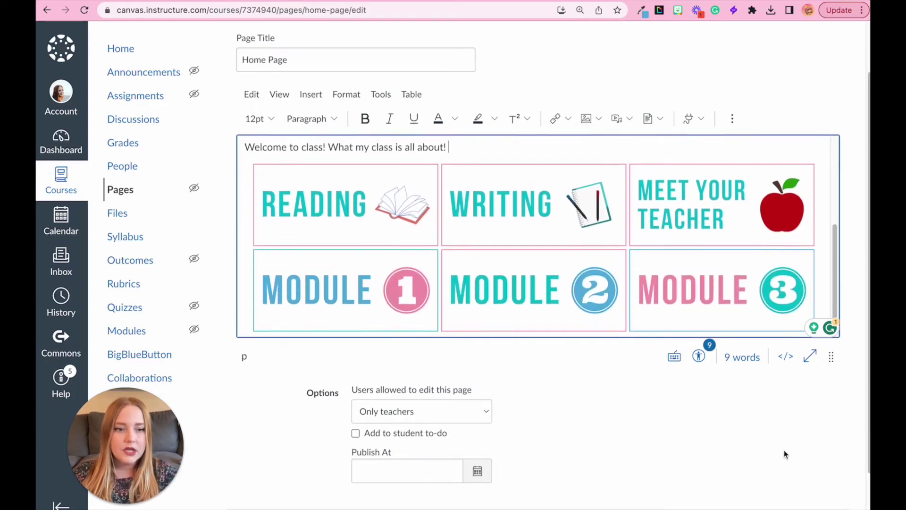
pyautogui.scroll(-2, 786, 455)
pyautogui.click(823, 477)
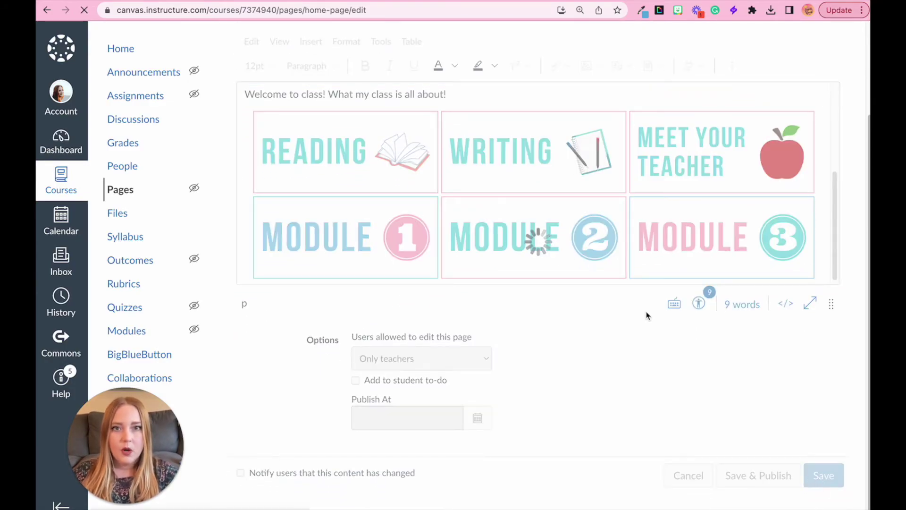
# Step: Duplicate the Home Page from the All Pages list and open Home Page Copy in the editor
pyautogui.scroll(-2, 647, 315)
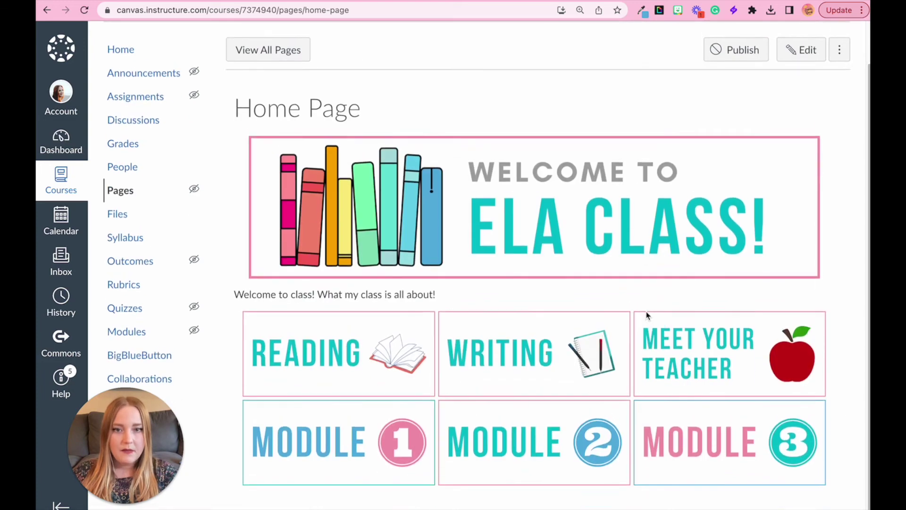
pyautogui.click(289, 49)
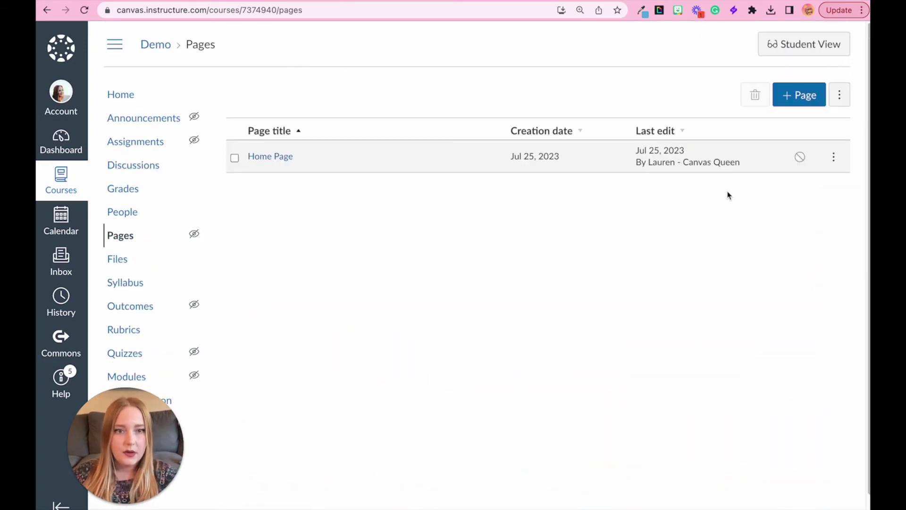
pyautogui.click(833, 156)
pyautogui.click(809, 255)
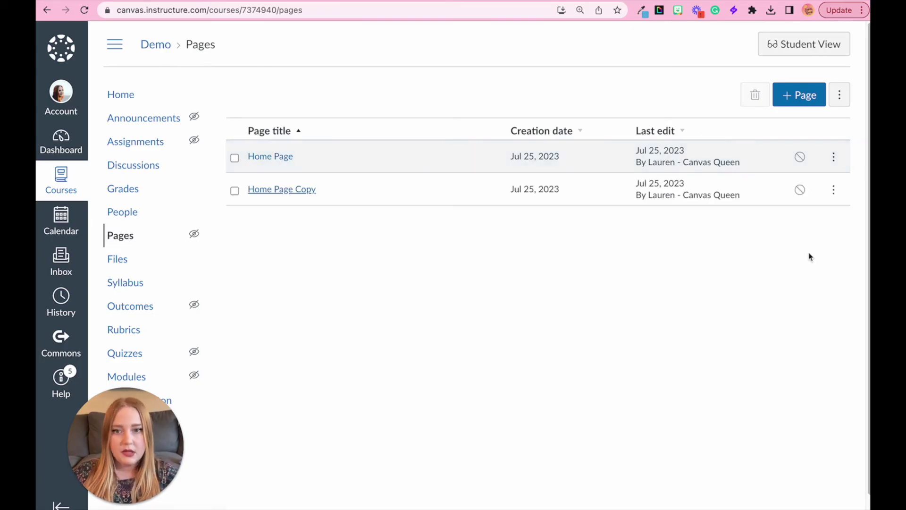
pyautogui.click(301, 196)
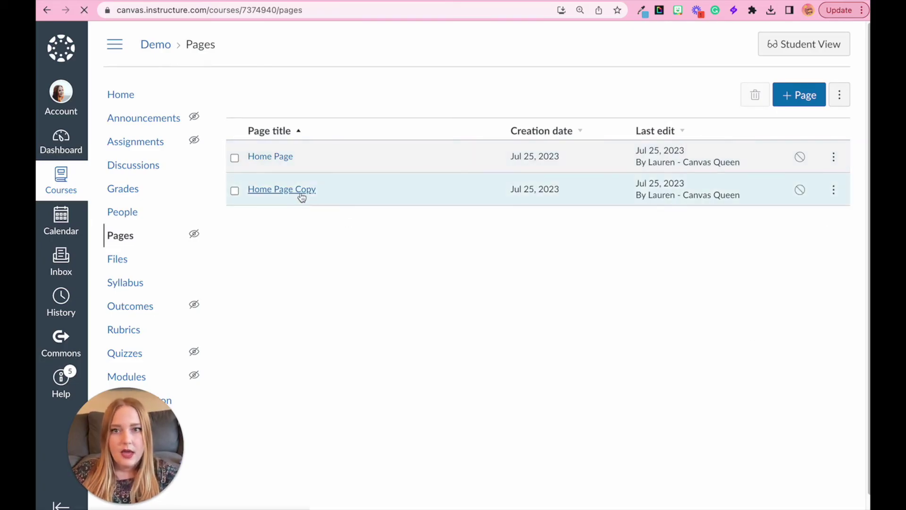
pyautogui.click(801, 96)
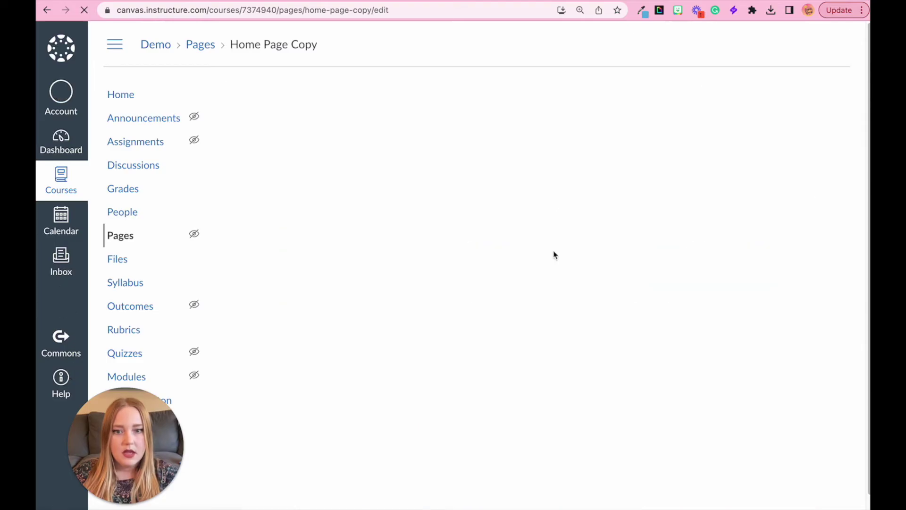
# Step: Select the six-tile table in Home Page Copy and delete it, keeping the banner and welcome line
pyautogui.scroll(-2, 455, 264)
pyautogui.scroll(-3, 455, 264)
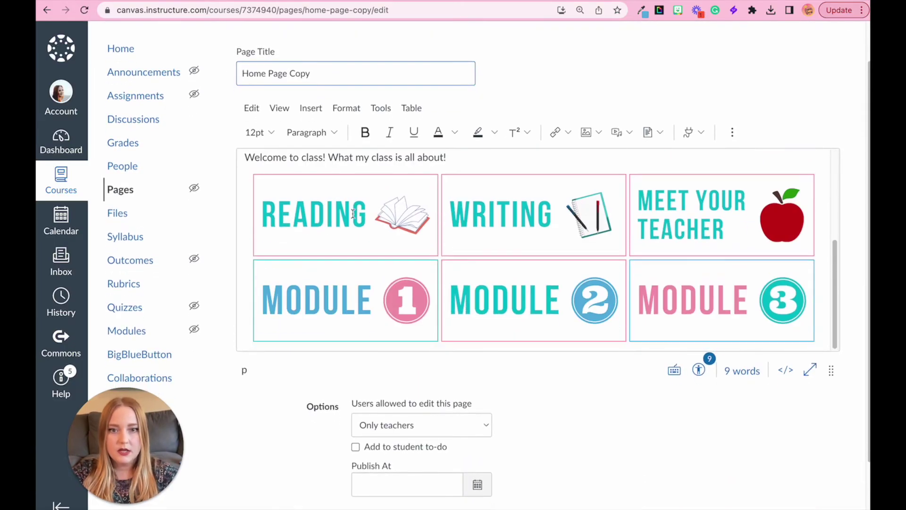
pyautogui.click(246, 200)
pyautogui.click(367, 209)
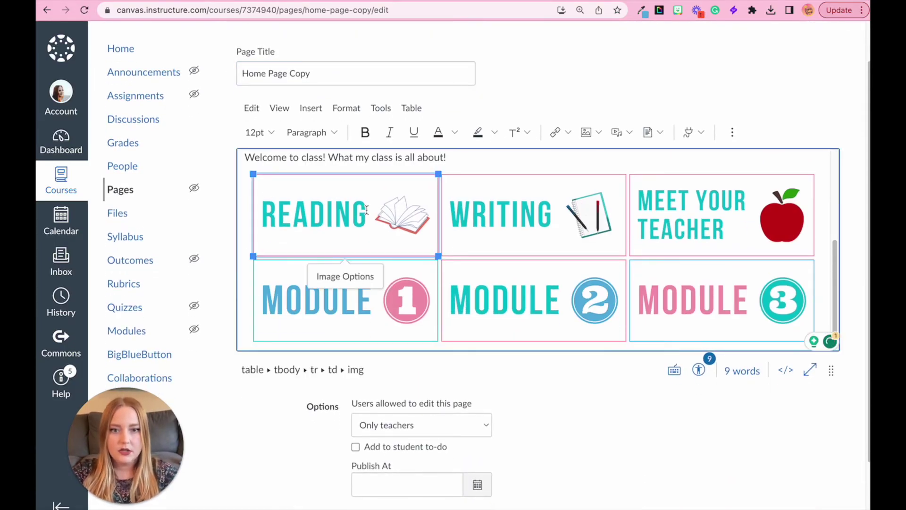
pyautogui.click(391, 217)
pyautogui.click(434, 192)
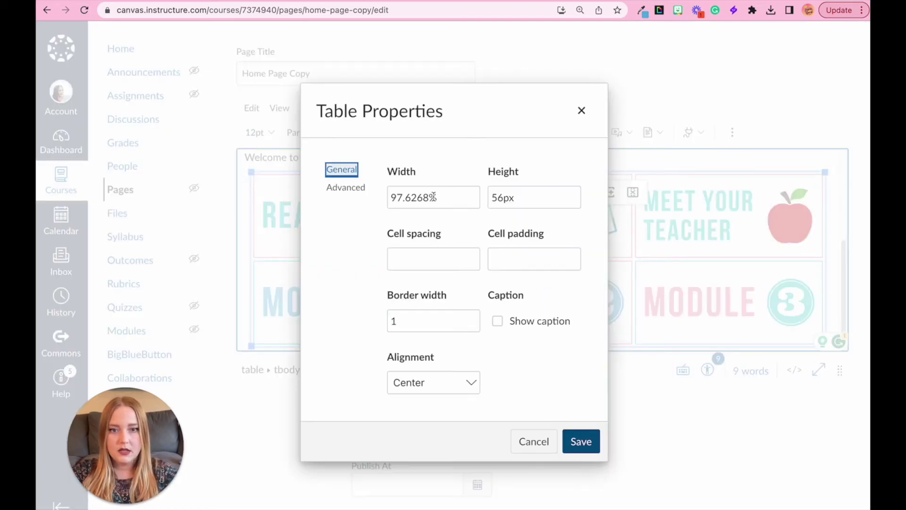
pyautogui.click(581, 110)
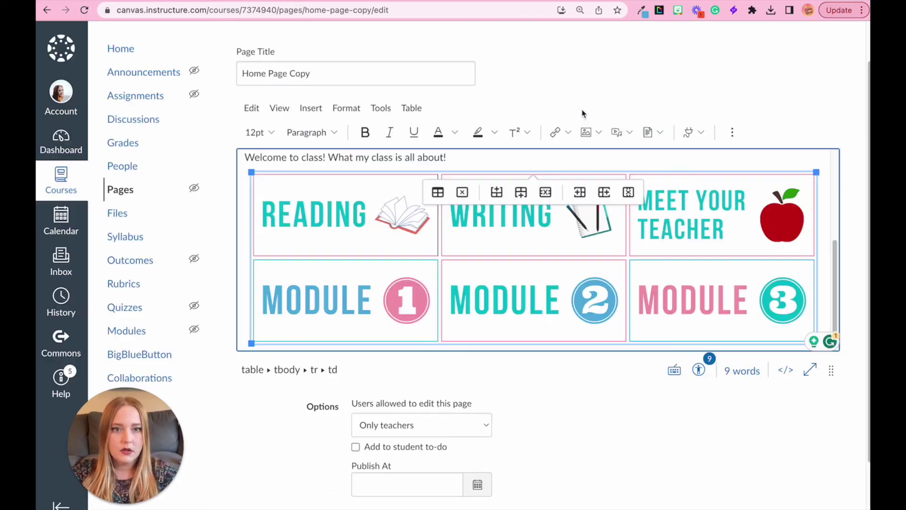
pyautogui.click(463, 193)
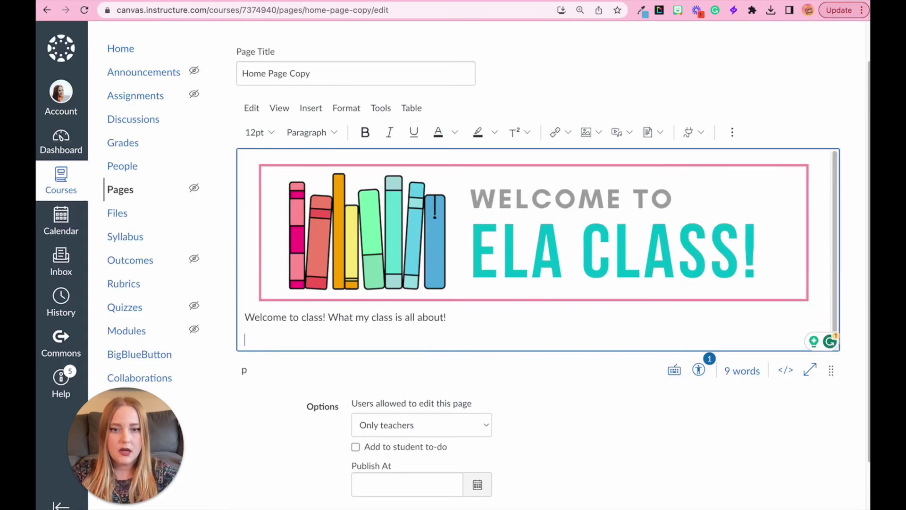
# Step: Insert the MODULE 1 image (4.png) from Course Images below the welcome text
pyautogui.scroll(-1, 538, 236)
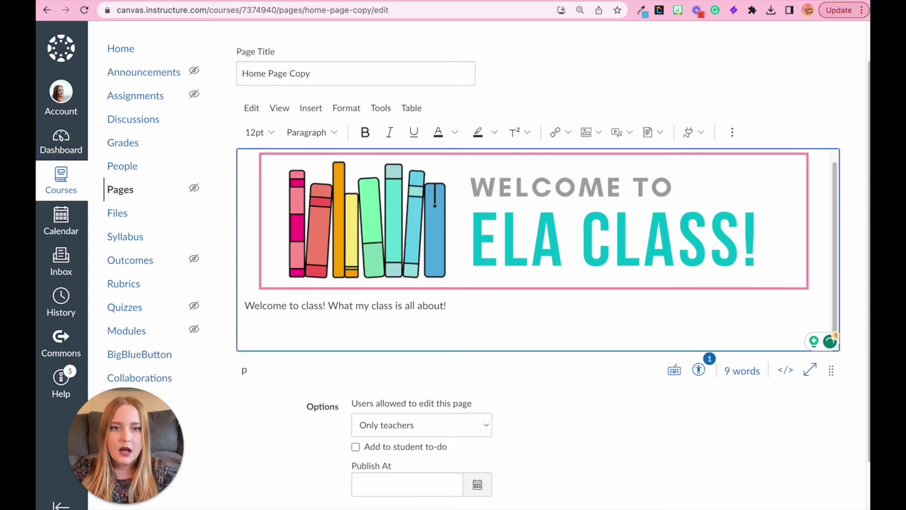
pyautogui.click(598, 131)
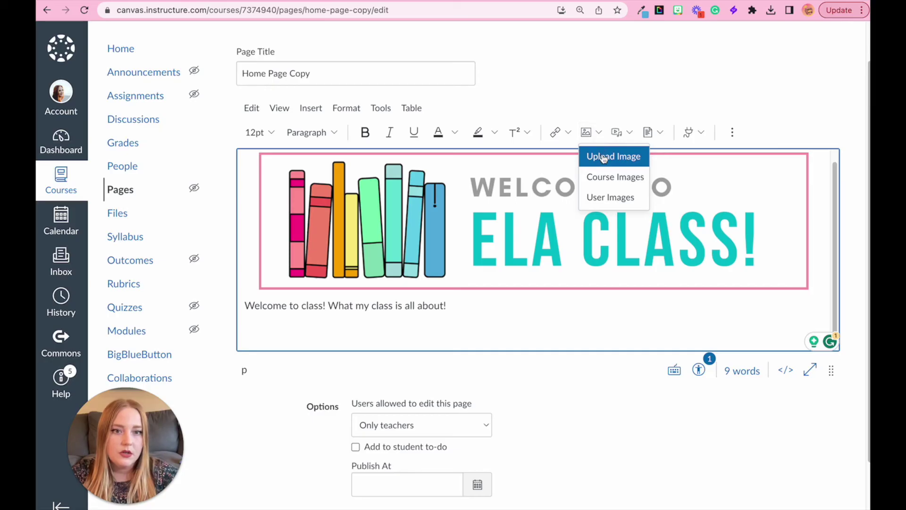
pyautogui.click(609, 185)
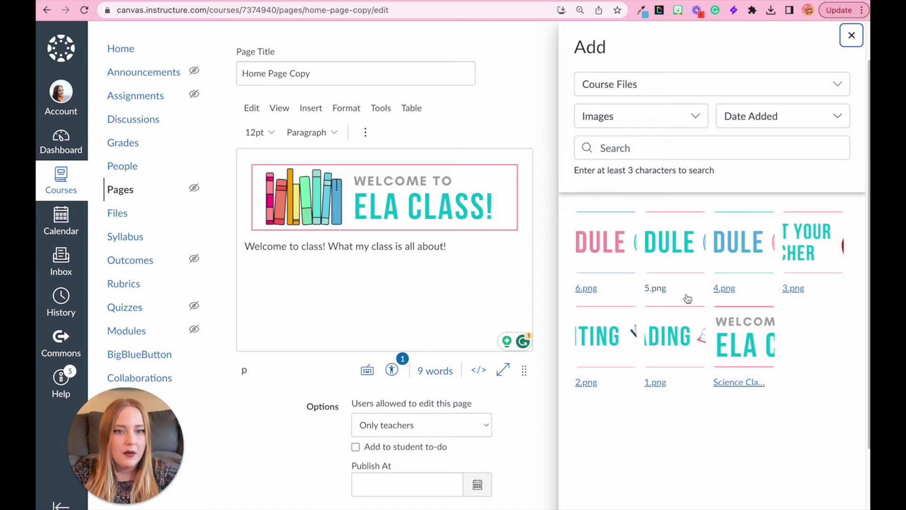
pyautogui.click(740, 263)
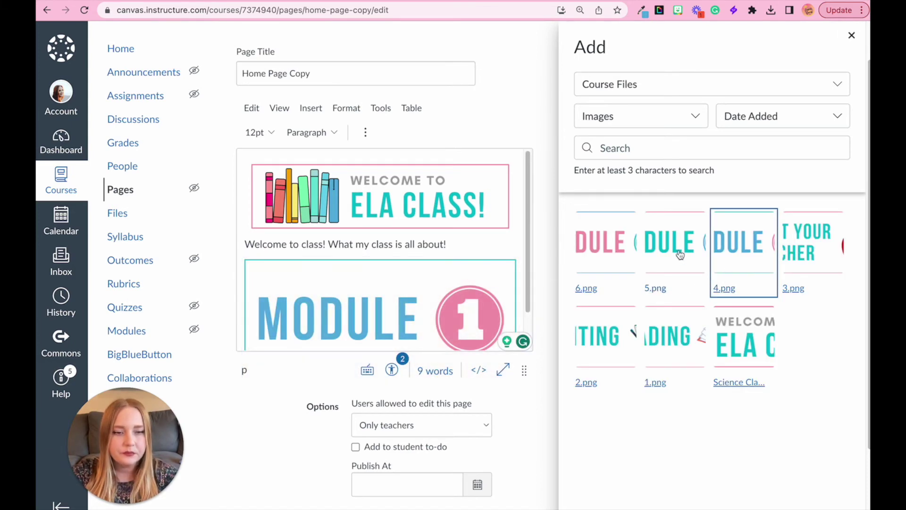
pyautogui.click(372, 307)
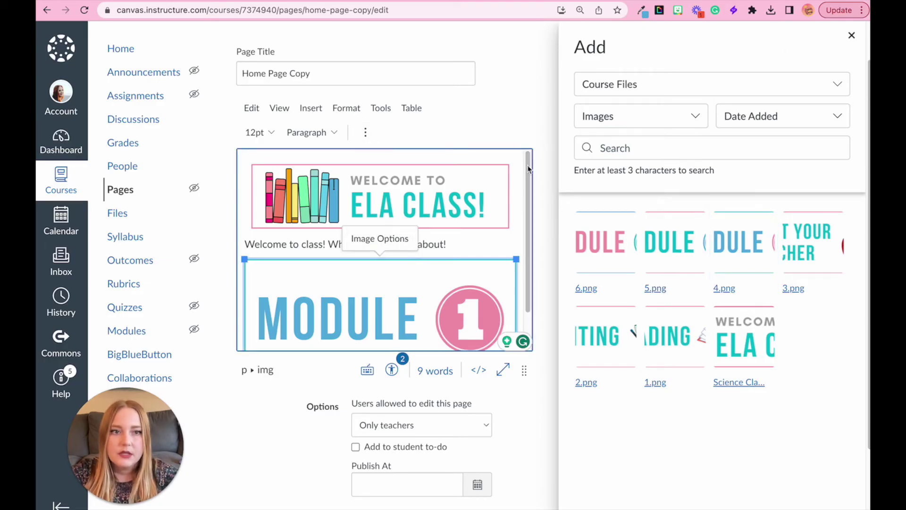
pyautogui.click(851, 37)
# Step: Resize the MODULE 1 image to 33% width in Image Options
pyautogui.scroll(-3, 512, 258)
pyautogui.click(511, 257)
pyautogui.click(534, 183)
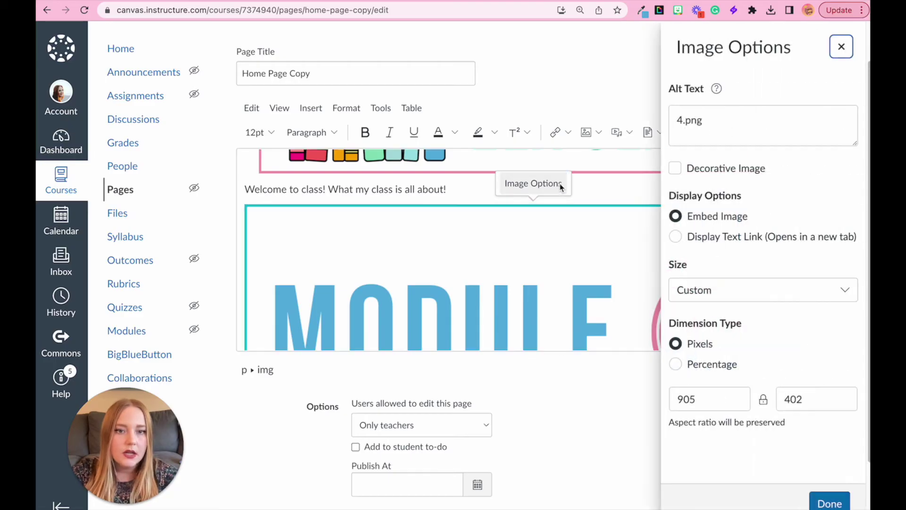
pyautogui.click(675, 365)
pyautogui.tripleClick(718, 407)
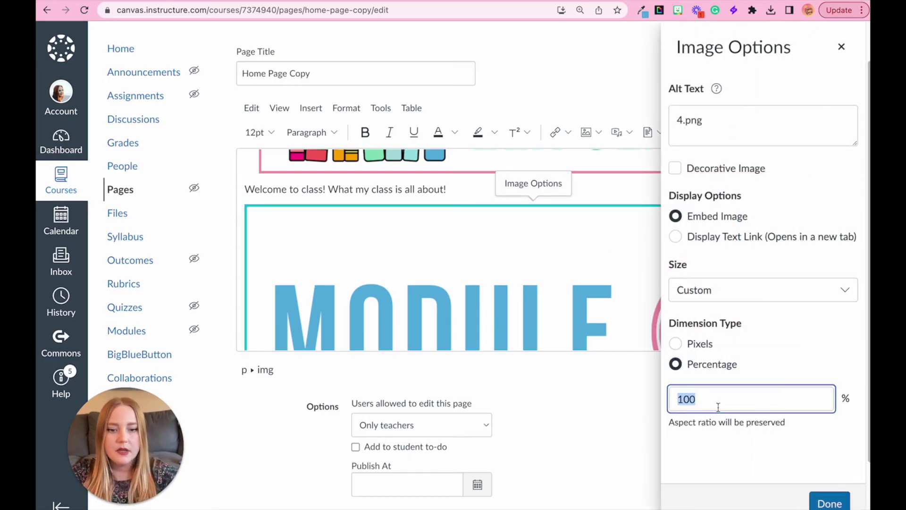
pyautogui.write('33')
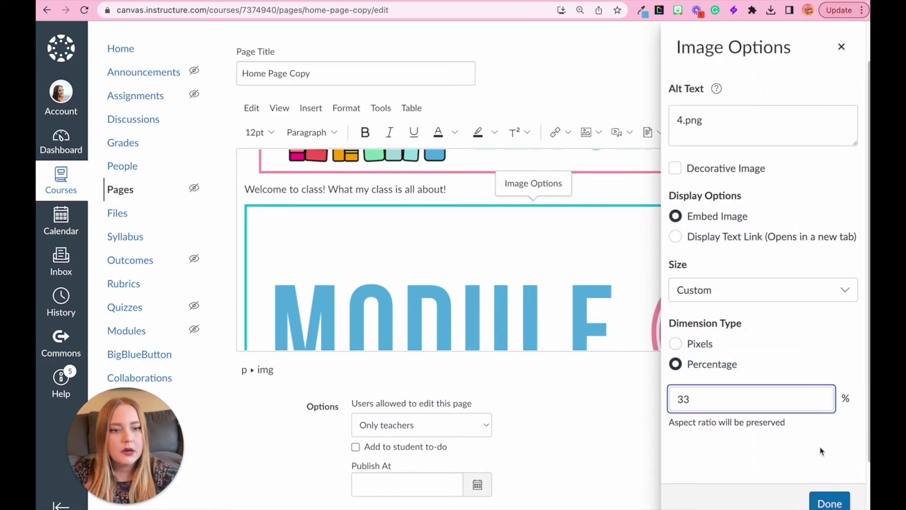
pyautogui.click(823, 500)
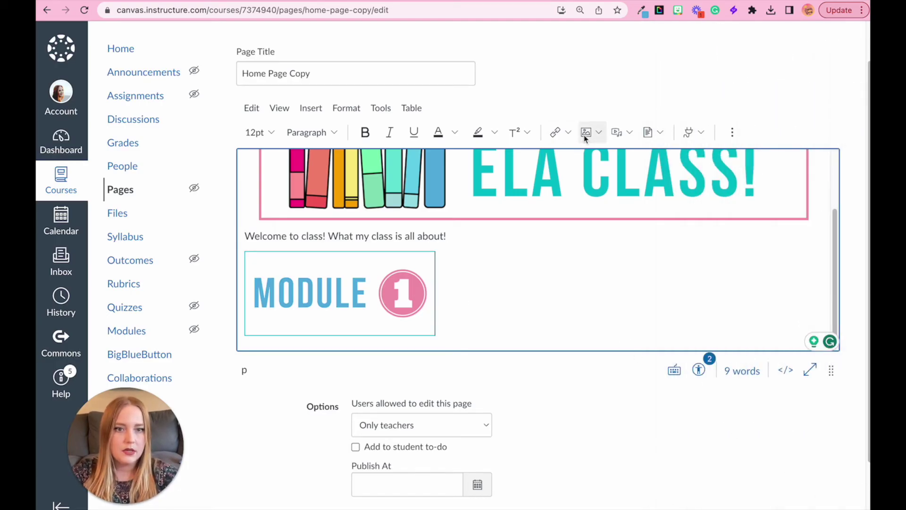
pyautogui.click(601, 133)
# Step: Add the MODULE 2 course image after MODULE 1 and size it to 33% width
pyautogui.click(608, 175)
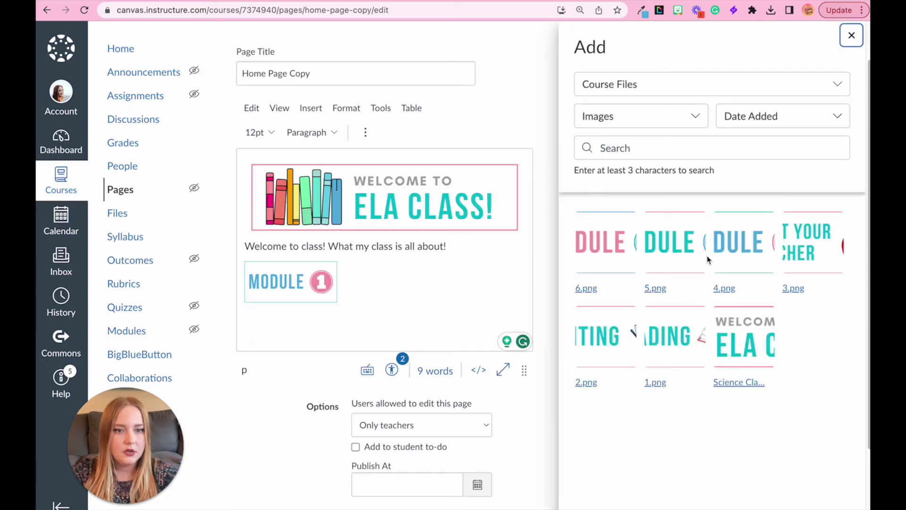
pyautogui.moveTo(693, 253); pyautogui.dragTo(391, 296)
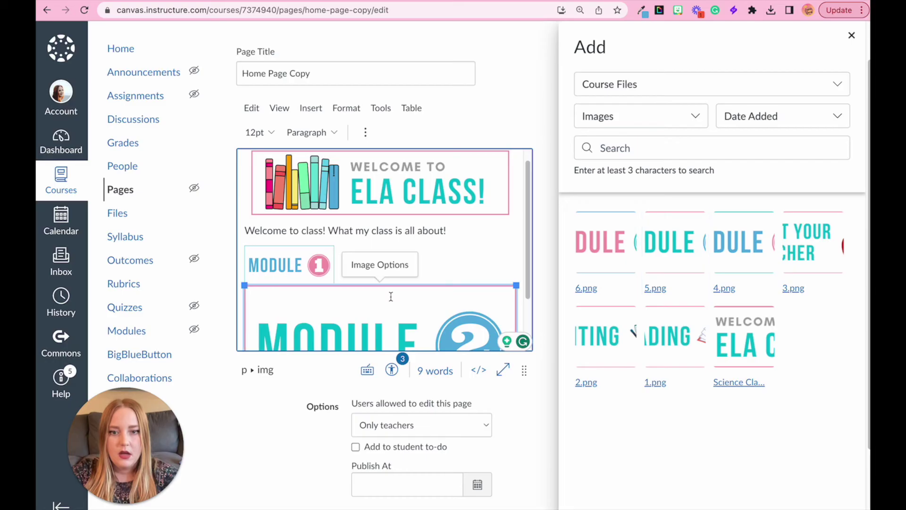
pyautogui.click(384, 263)
pyautogui.click(676, 363)
pyautogui.click(706, 396)
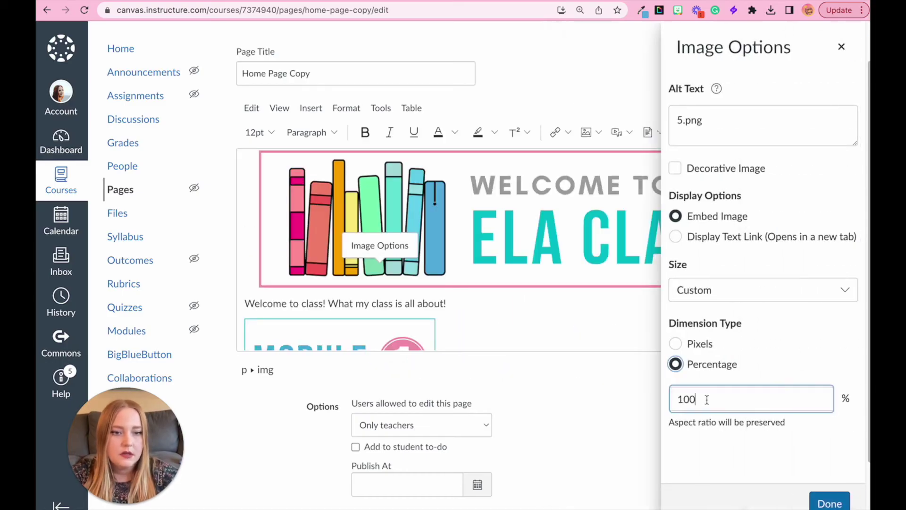
pyautogui.press('BackSpace')
pyautogui.press('BackSpace')
pyautogui.press('BackSpace')
pyautogui.write('33')
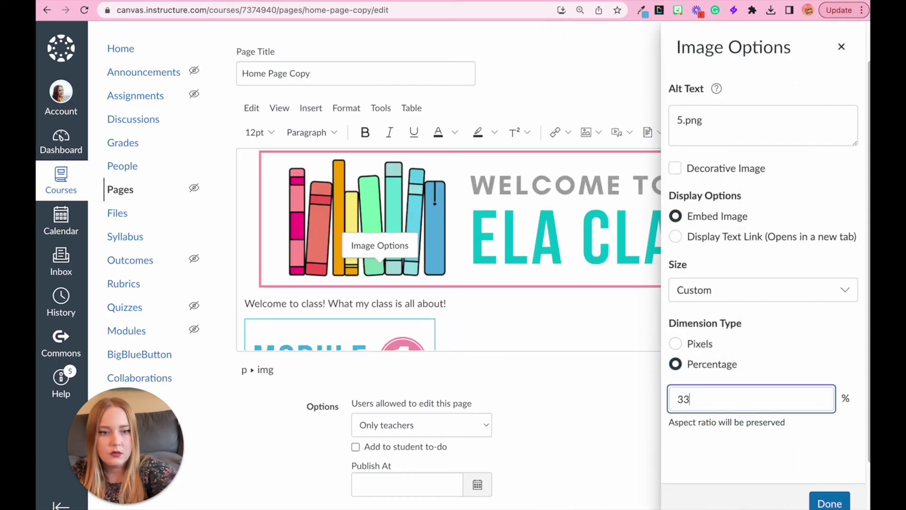
pyautogui.click(822, 501)
pyautogui.scroll(-5, 633, 245)
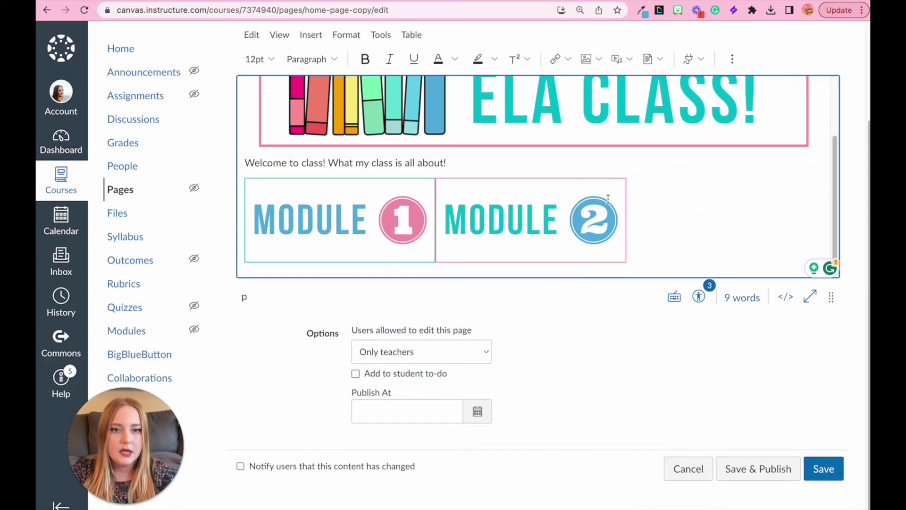
pyautogui.scroll(1, 568, 141)
# Step: Insert the MODULE 3 image (6.png) from Course Images and size it to 33% width
pyautogui.click(598, 59)
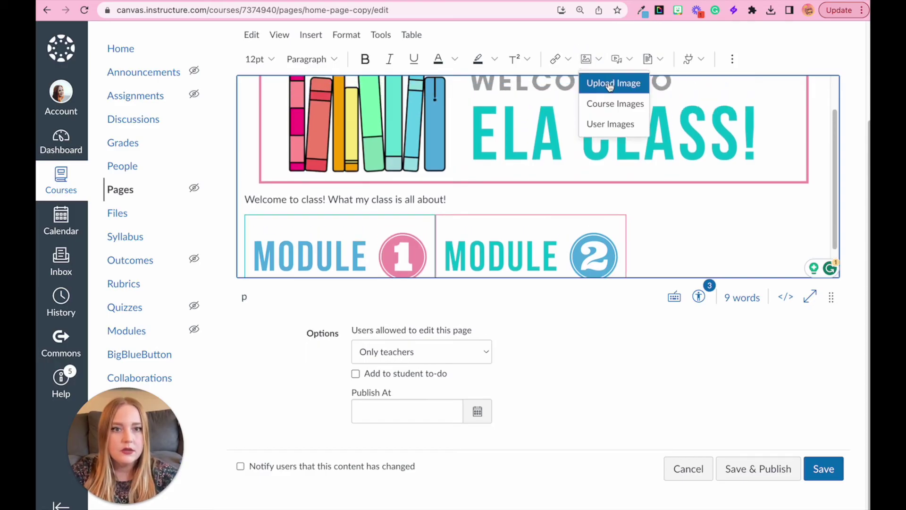
pyautogui.click(630, 105)
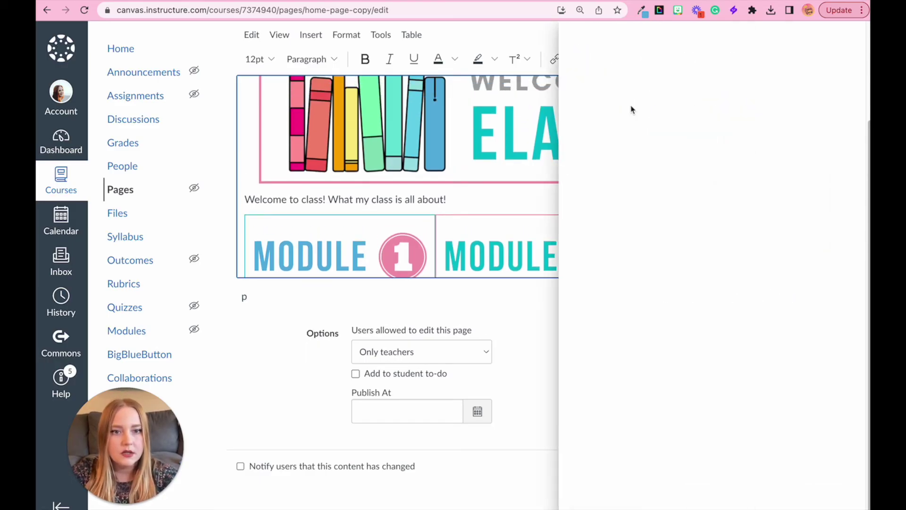
pyautogui.click(610, 248)
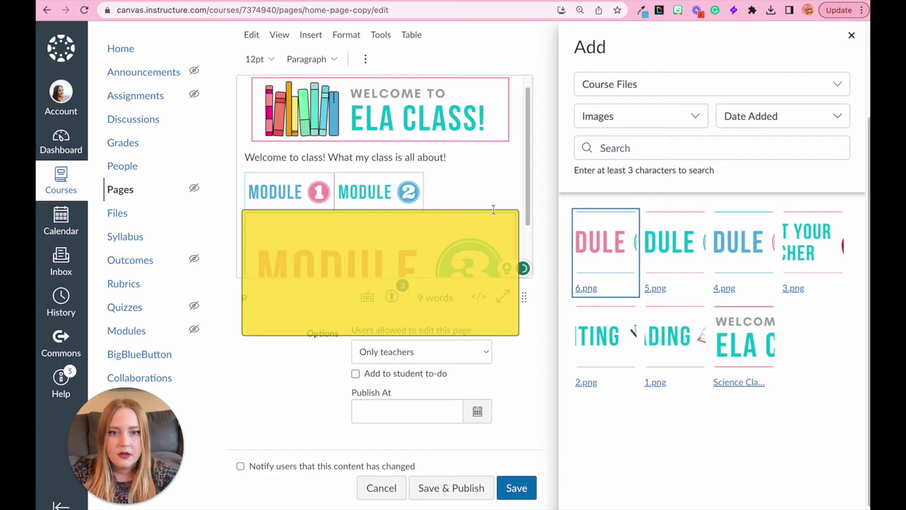
pyautogui.click(380, 191)
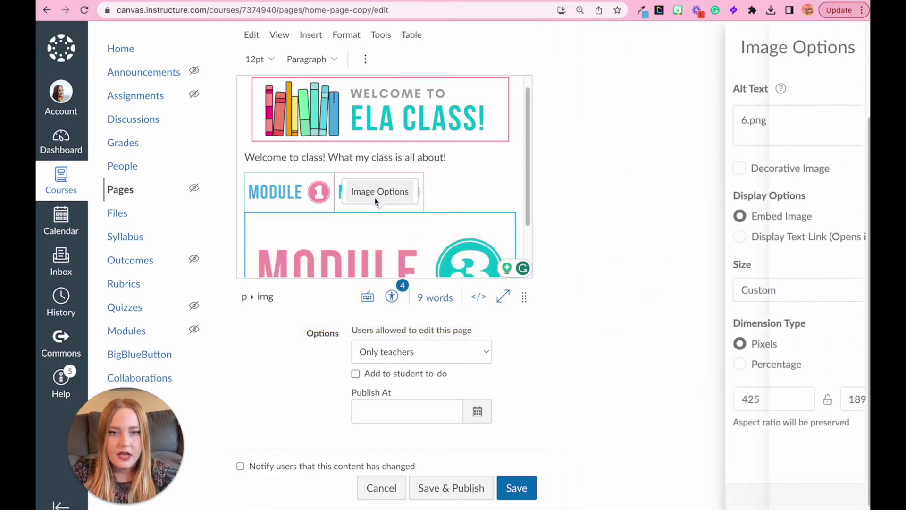
pyautogui.click(683, 368)
pyautogui.doubleClick(709, 403)
pyautogui.write('33')
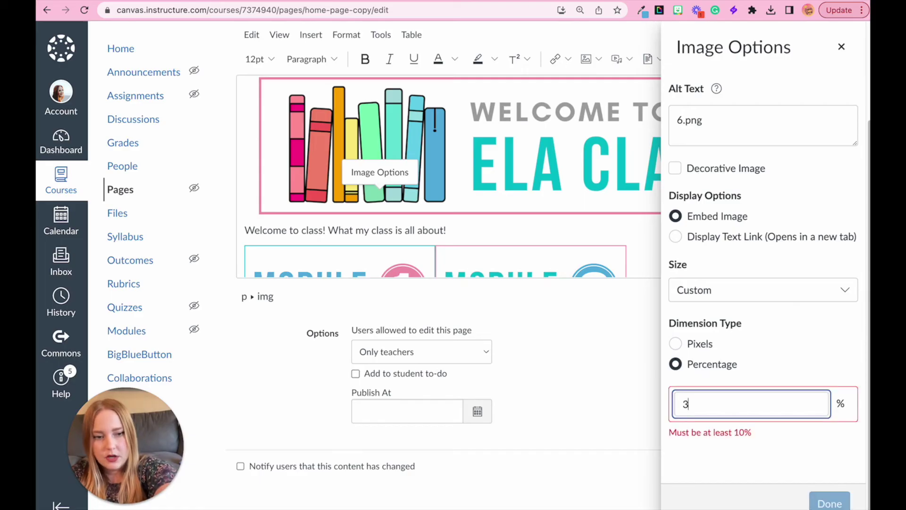
pyautogui.click(828, 503)
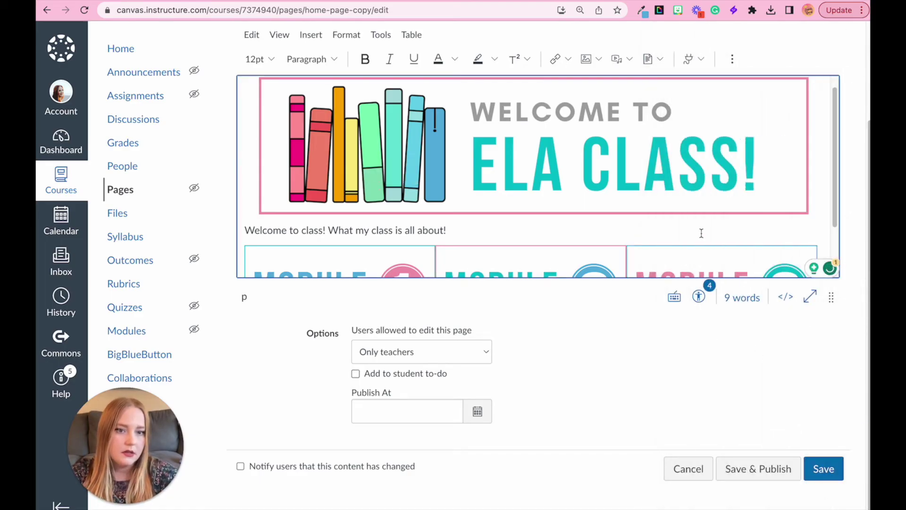
pyautogui.scroll(-3, 702, 233)
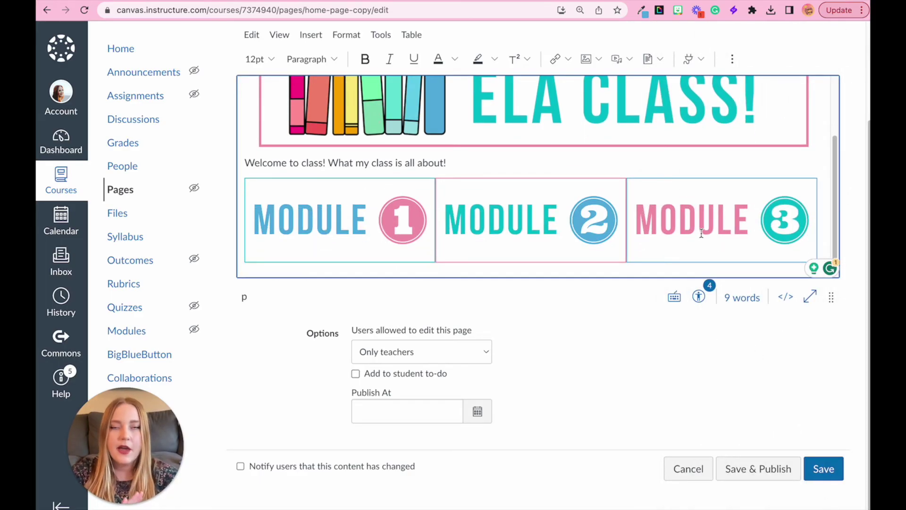
# Step: Save Home Page Copy, then re-edit it to add a space before the Module 3 image and save
pyautogui.click(826, 472)
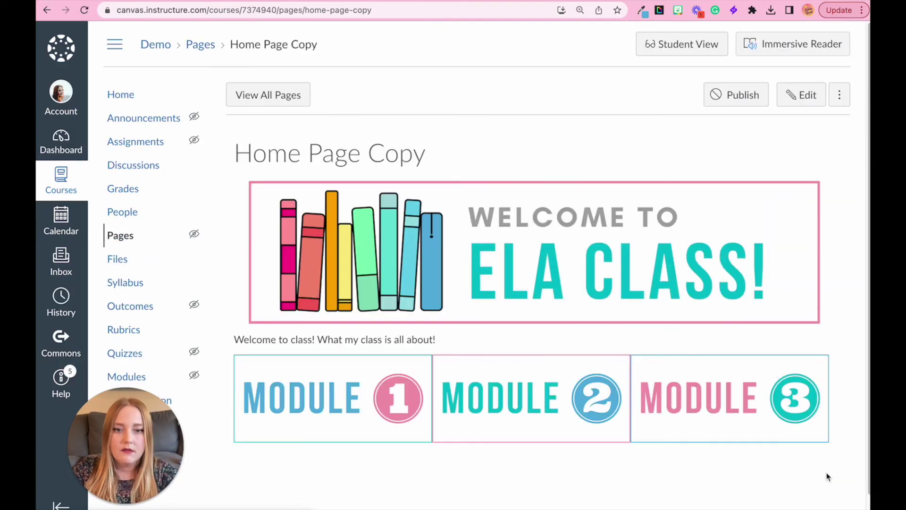
pyautogui.scroll(-1, 827, 476)
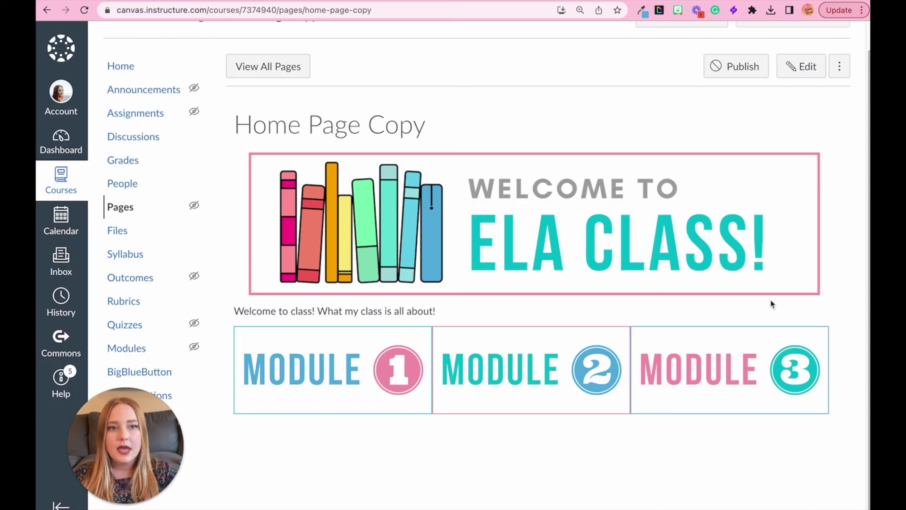
pyautogui.click(801, 66)
pyautogui.scroll(-2, 439, 340)
pyautogui.click(439, 339)
pyautogui.click(437, 340)
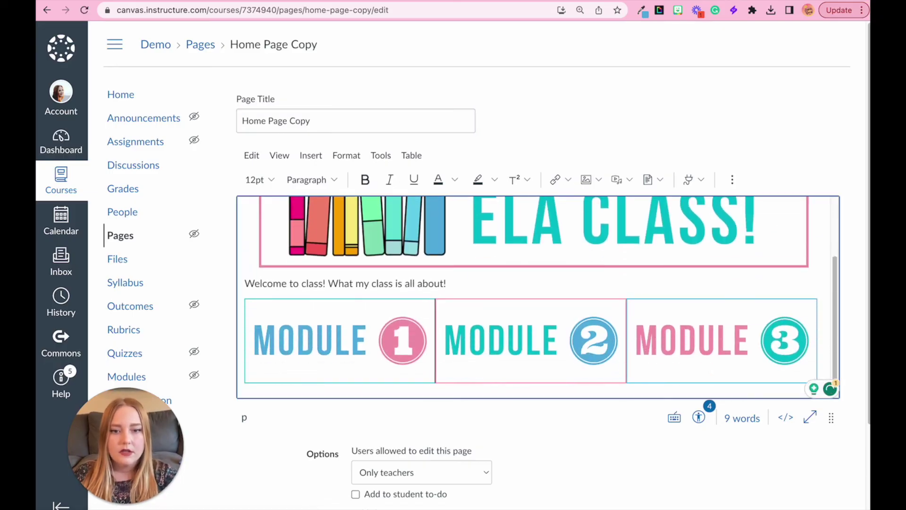
pyautogui.click(631, 333)
pyautogui.click(631, 333)
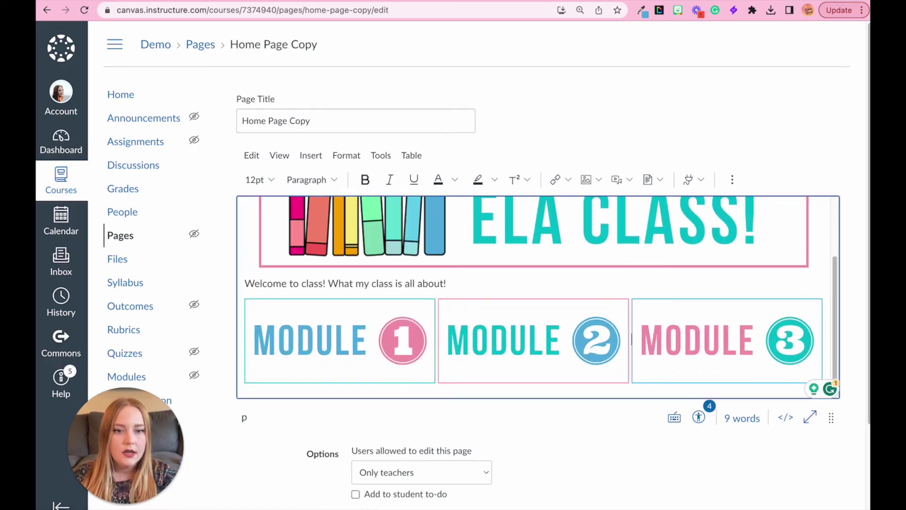
pyautogui.scroll(-1, 818, 446)
pyautogui.scroll(-3, 815, 445)
pyautogui.click(821, 467)
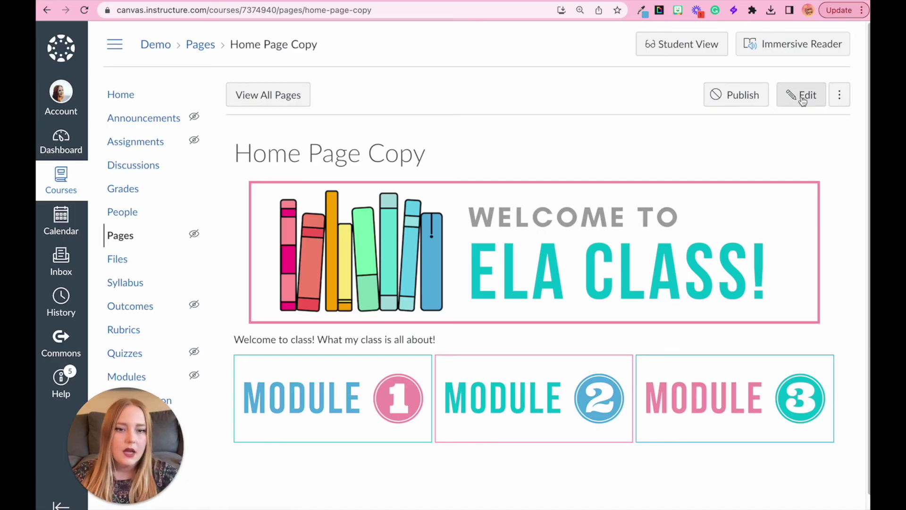
# Step: Check the module row at a different window size, then reopen the editor and save again
pyautogui.moveTo(870, 101)
pyautogui.mouseDown()
pyautogui.moveTo(425, 97)
pyautogui.moveTo(870, 95)
pyautogui.mouseUp()
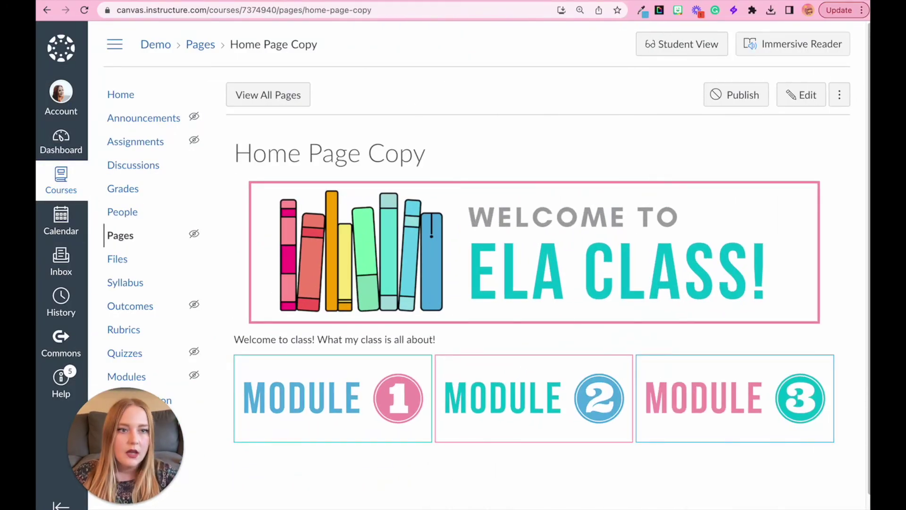
pyautogui.click(790, 99)
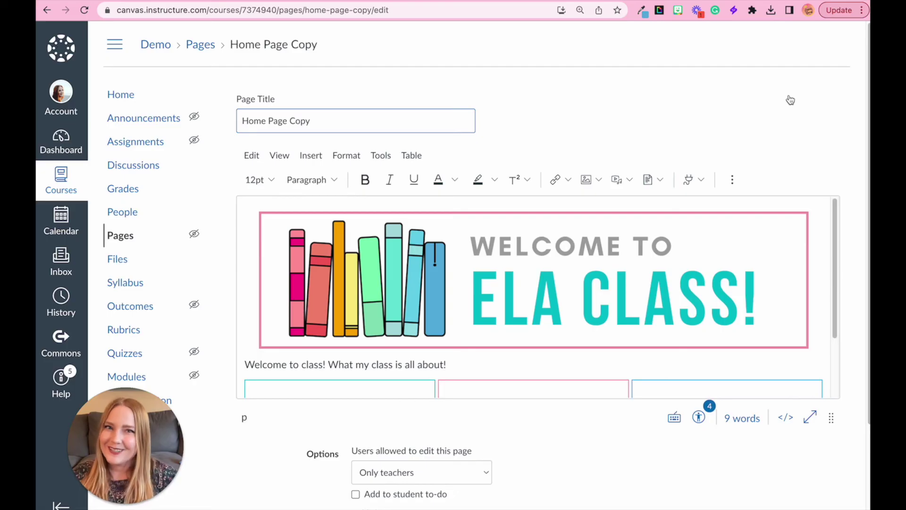
pyautogui.scroll(-1, 788, 336)
pyautogui.scroll(-5, 788, 336)
pyautogui.scroll(-3, 803, 431)
pyautogui.click(821, 468)
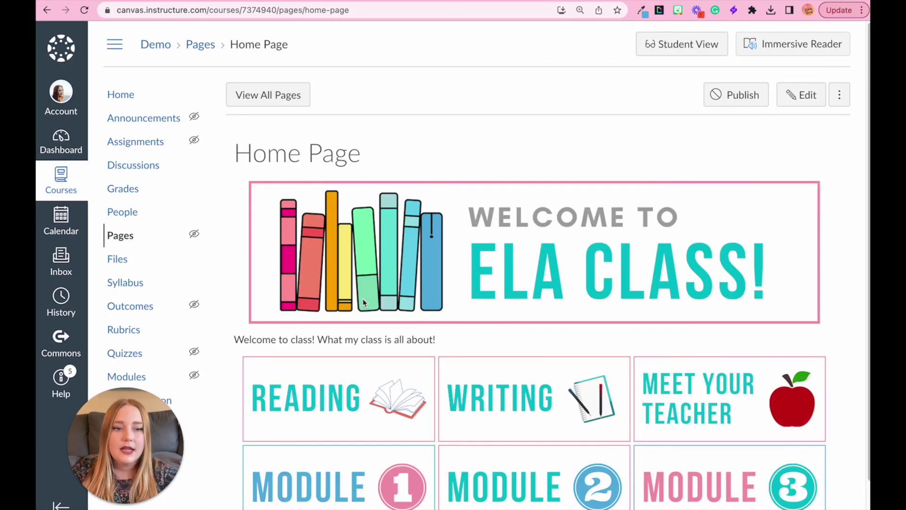
# Step: Publish the Home Page, set it as the course Front Page, and go to the course Home
pyautogui.scroll(-1, 362, 299)
pyautogui.scroll(1, 363, 298)
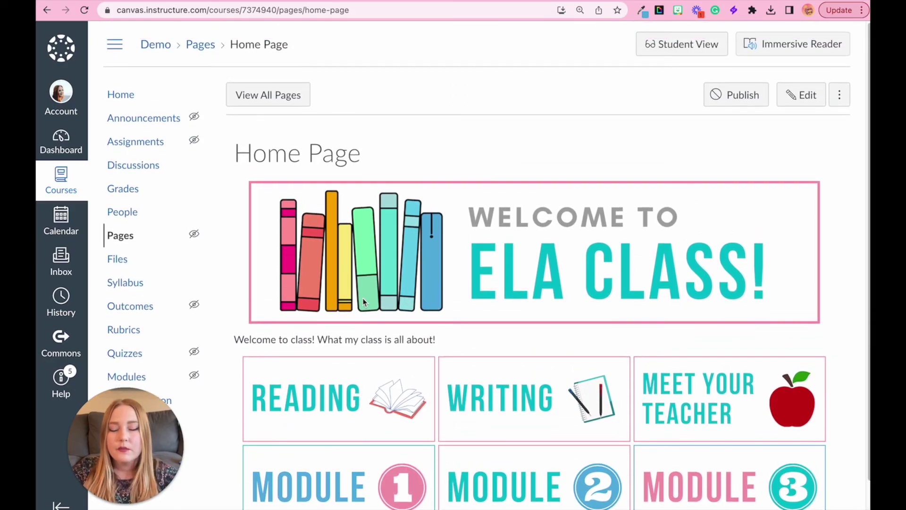
pyautogui.scroll(-1, 363, 297)
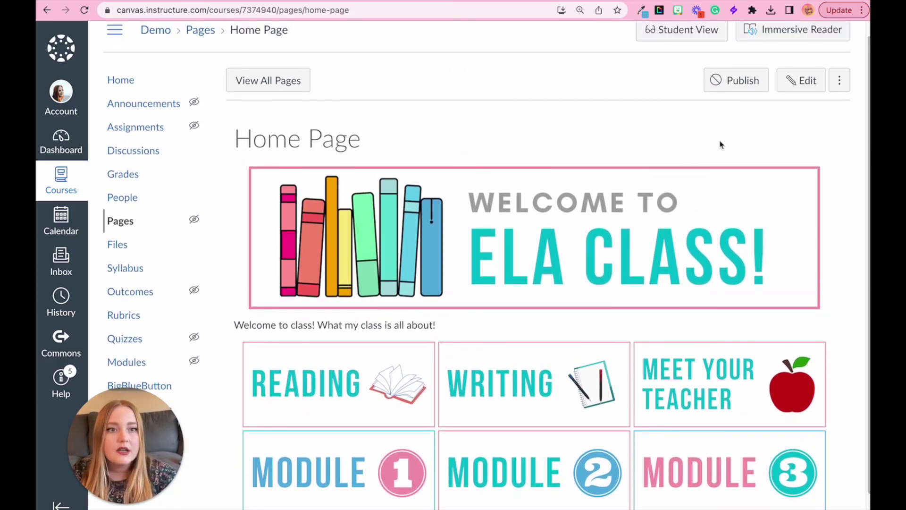
pyautogui.click(744, 82)
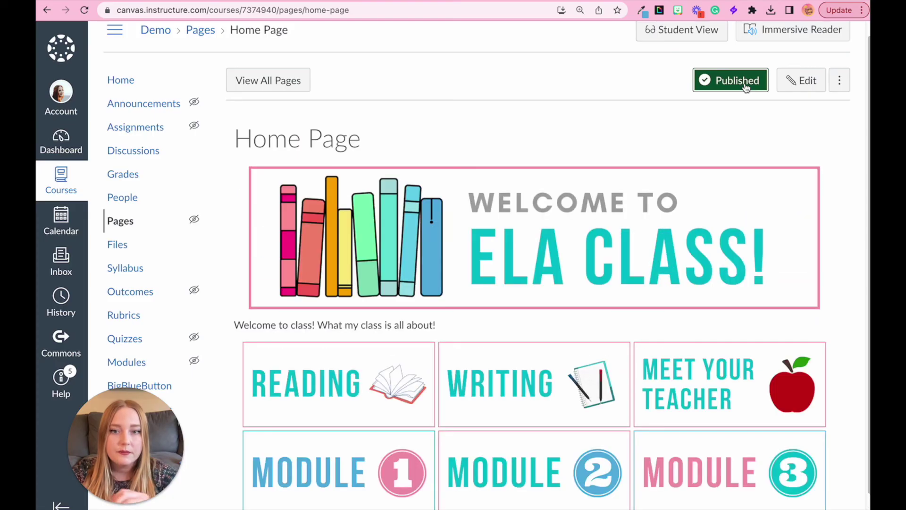
pyautogui.click(847, 82)
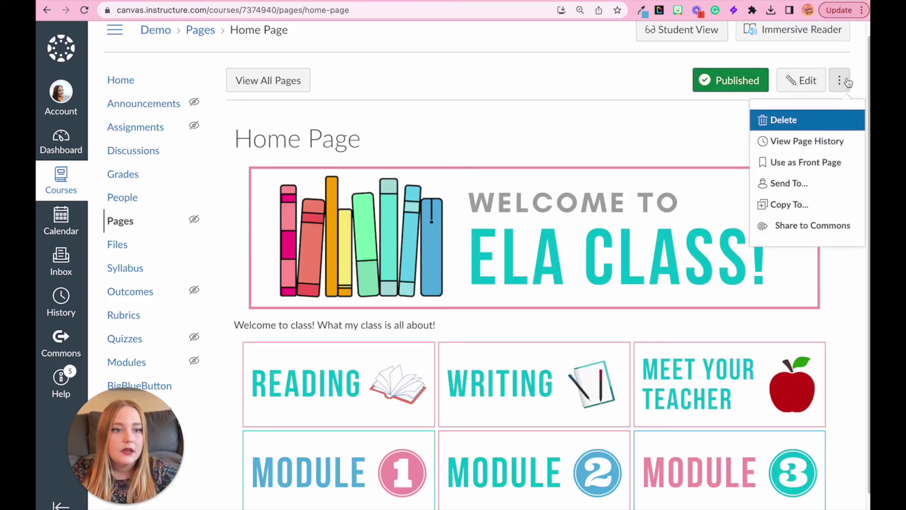
pyautogui.click(792, 168)
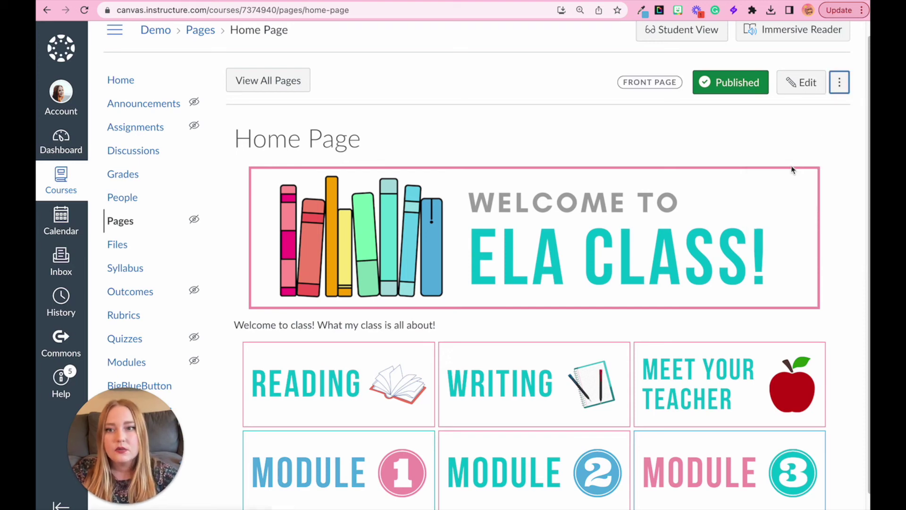
pyautogui.click(122, 80)
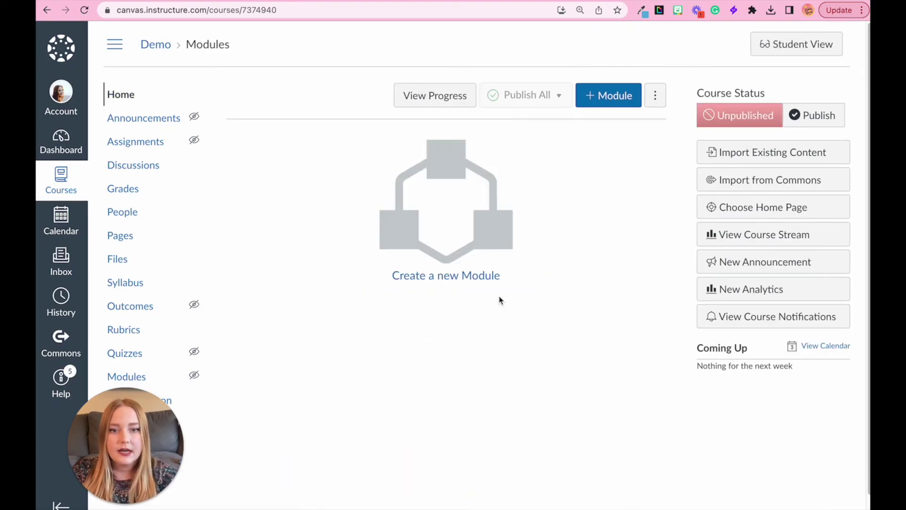
# Step: Change the course home from Course Modules to Pages Front Page (Home Page) and save
pyautogui.click(714, 213)
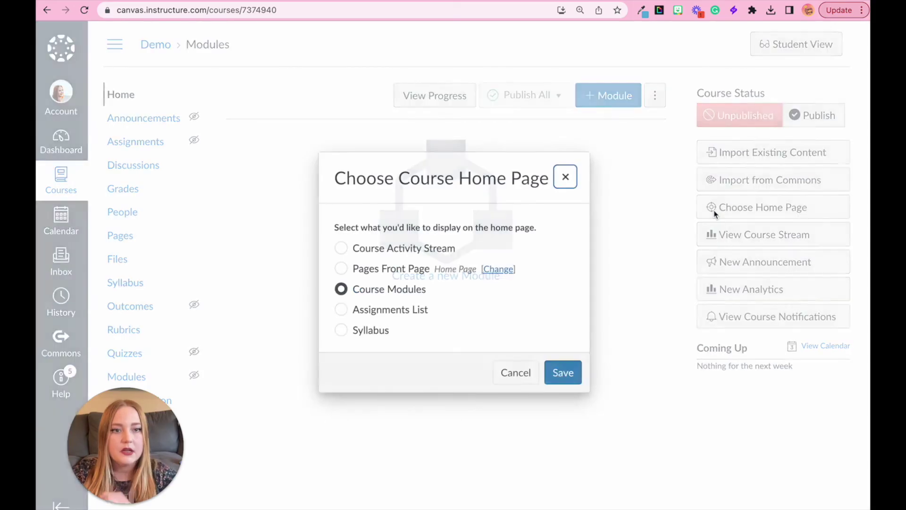
pyautogui.click(341, 269)
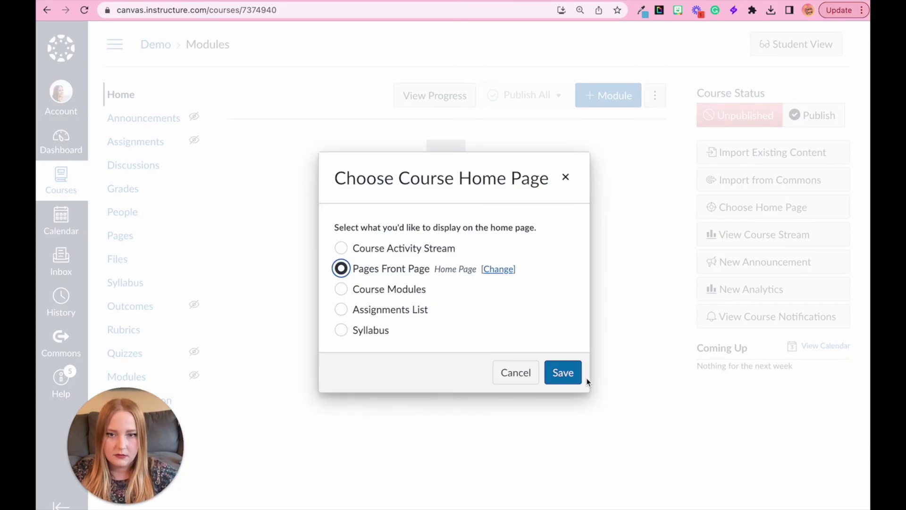
pyautogui.click(570, 380)
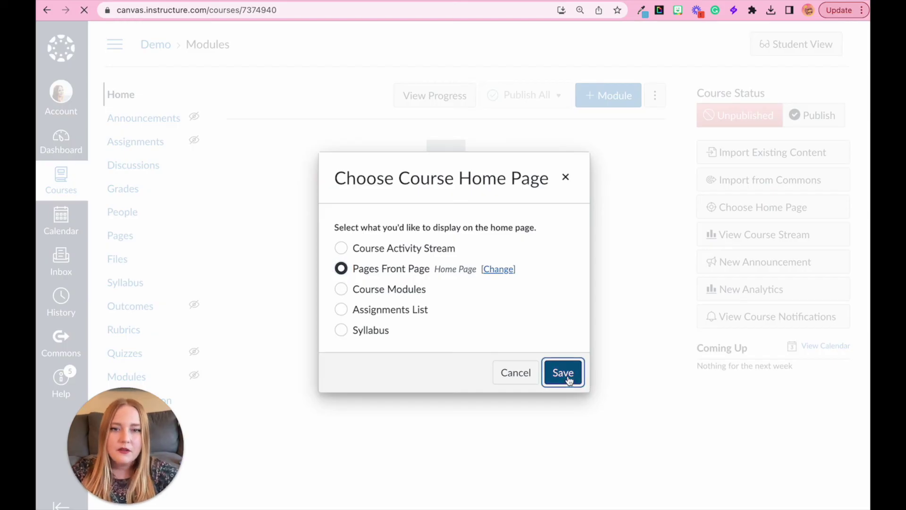